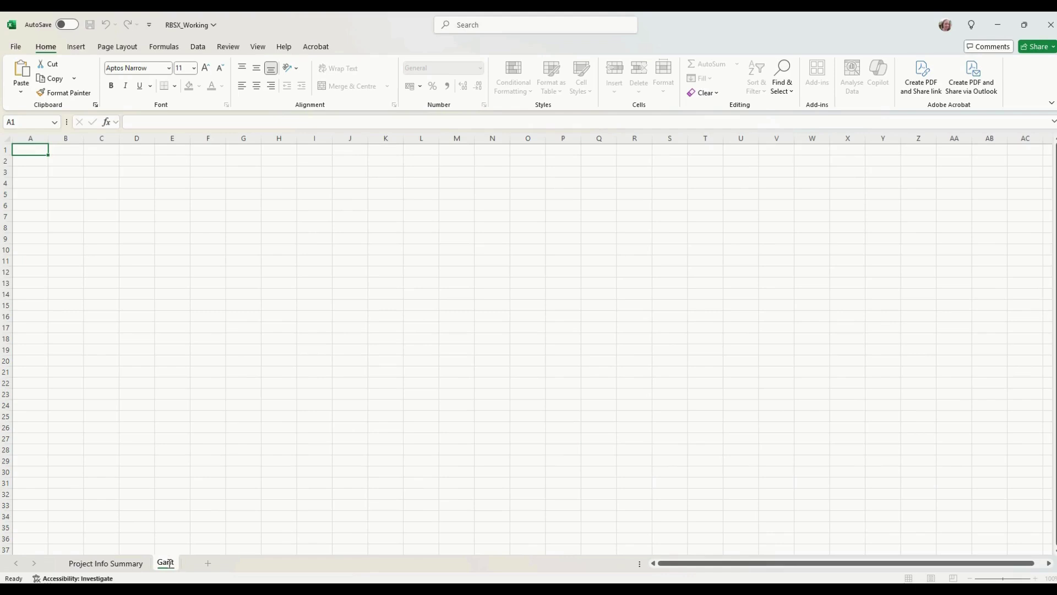
# - Name the new worksheet Gantt Chart
pyautogui.write('t Chart')
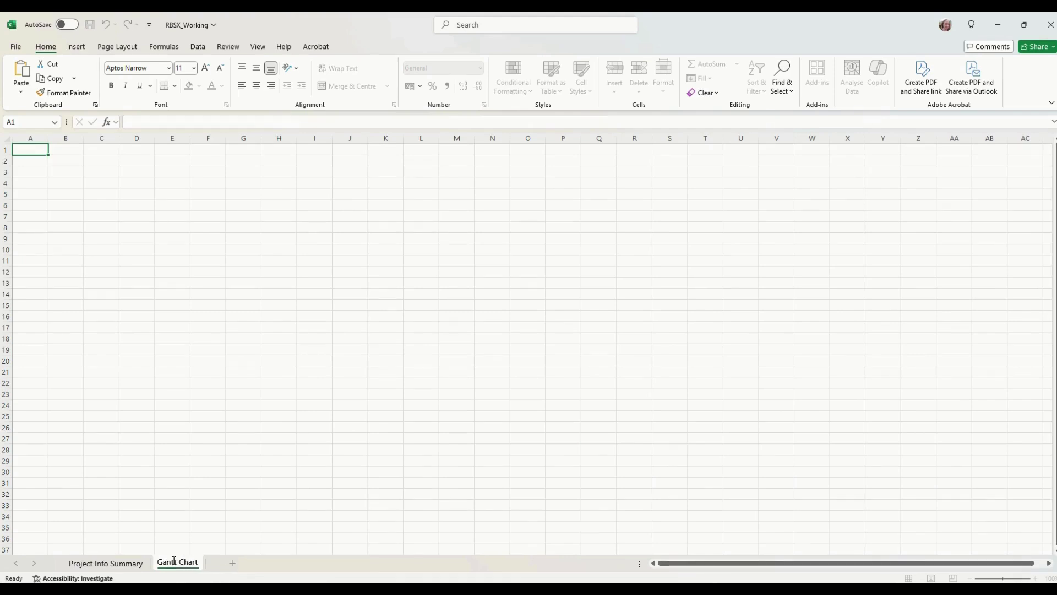
pyautogui.click(242, 527)
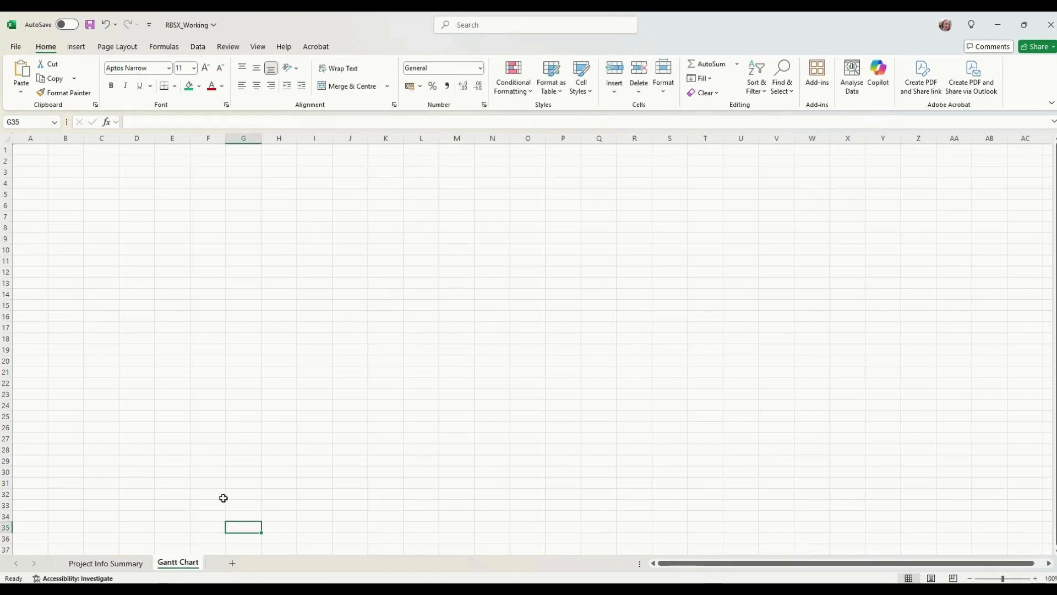
# - Enter the column headings Task in A4 and Notes in B4
pyautogui.click(29, 183)
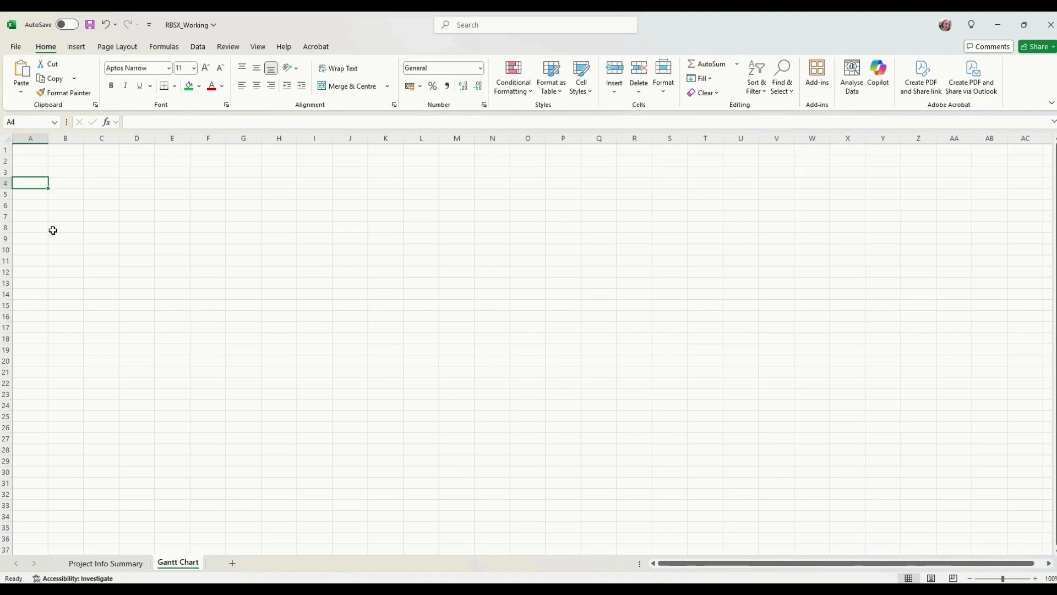
pyautogui.write('Task')
pyautogui.press('Return')
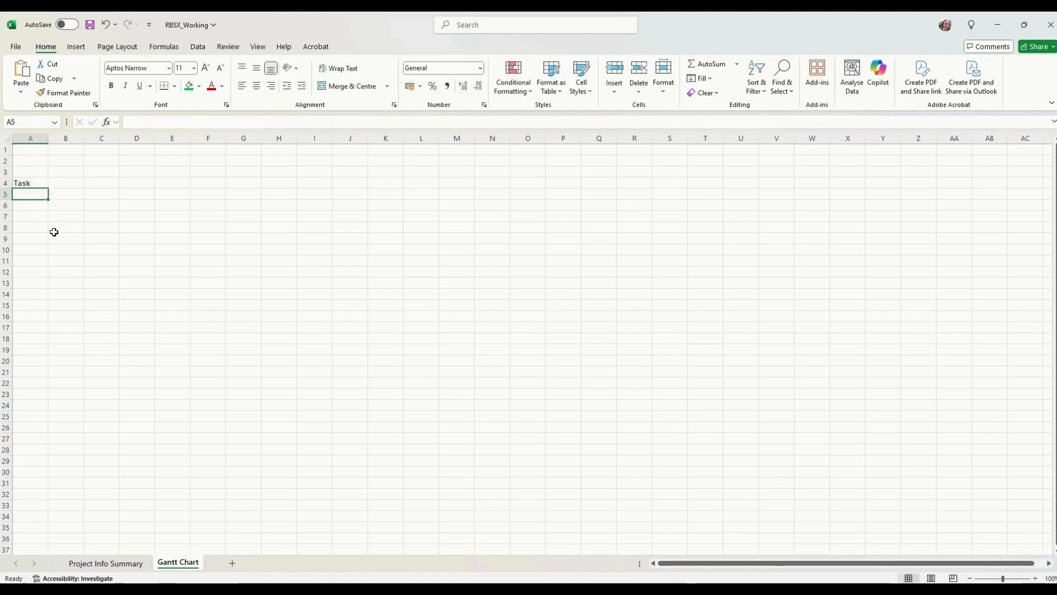
pyautogui.press('Up')
pyautogui.press('Right')
pyautogui.write('Notes')
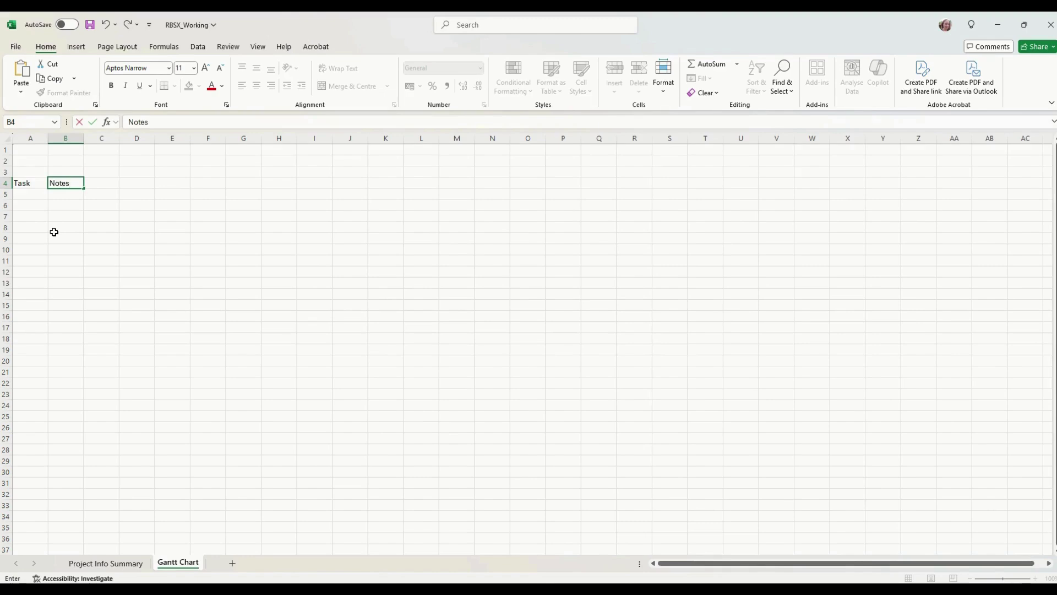
pyautogui.press('Return')
pyautogui.press('Up')
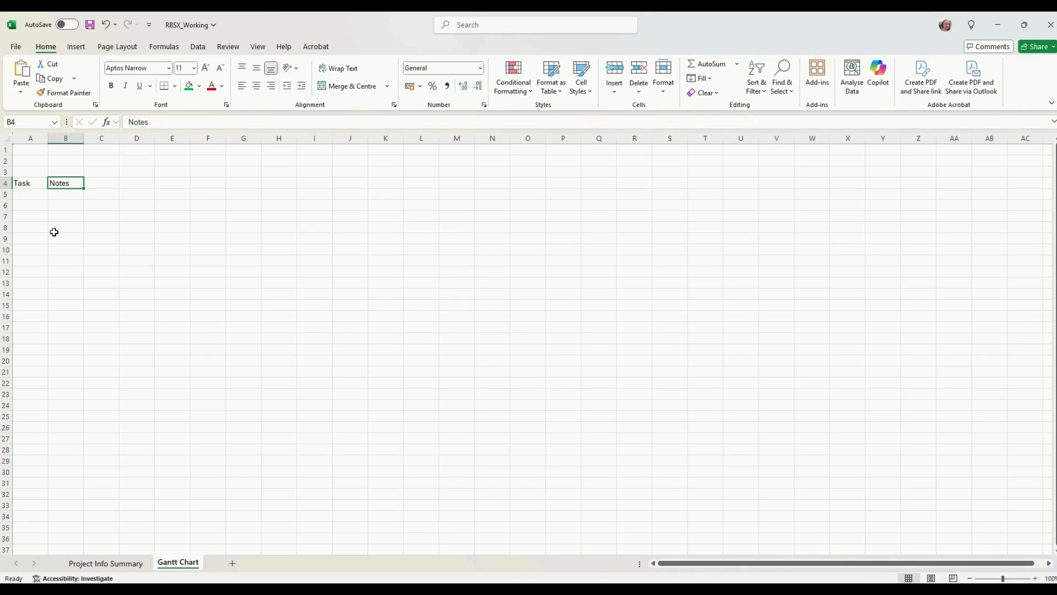
# - Enter the headings Staff Assigned in C4 and Total hours assigned to task in D4
pyautogui.press('Right')
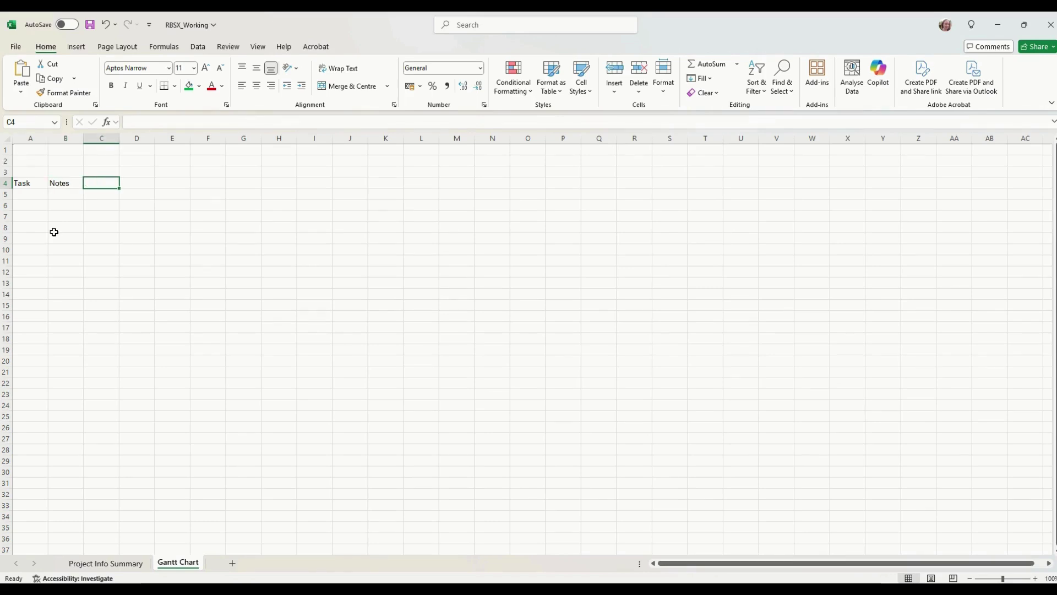
pyautogui.write('Staff Assigned')
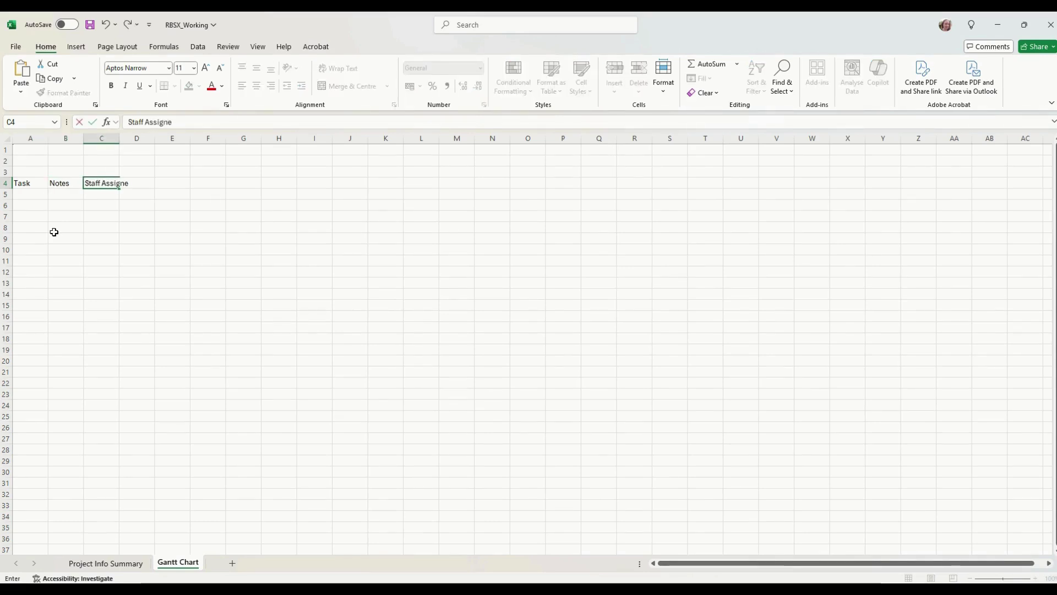
pyautogui.press('Tab')
pyautogui.write('Tpo')
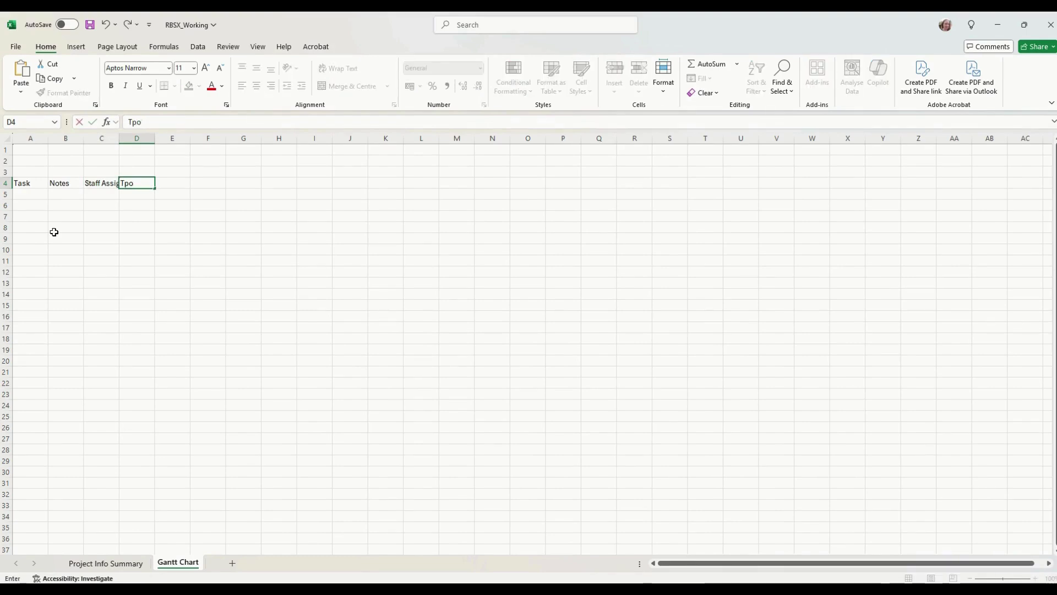
pyautogui.write('otal hours assigned to task')
pyautogui.hotkey('ctrl', 'Return')
# - Enter the day numbers 1 to 7 across cells E3 to K3
pyautogui.click(257, 173)
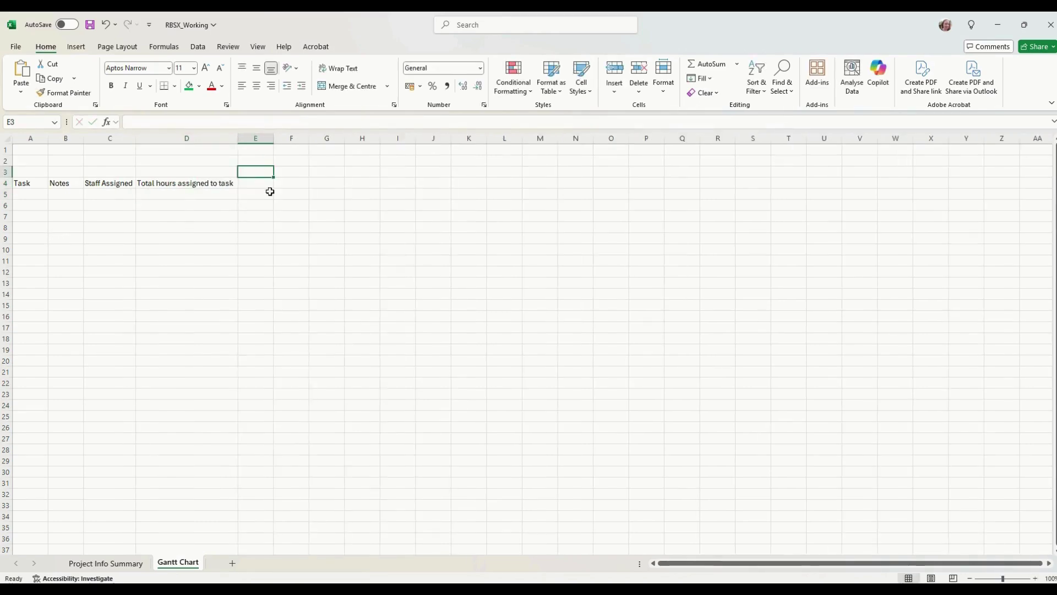
pyautogui.write('1')
pyautogui.press('Tab')
pyautogui.write('2')
pyautogui.press('Tab')
pyautogui.write('3')
pyautogui.press('Tab')
pyautogui.write('4')
pyautogui.press('Tab')
pyautogui.write('5')
pyautogui.press('Tab')
pyautogui.write('6')
pyautogui.press('Tab')
pyautogui.write('7')
# - Enter the heading WEEK 1 in E2, above day number 1
pyautogui.press('Up')
pyautogui.press('Left')
pyautogui.press('Left')
pyautogui.press('Left')
pyautogui.press('Left')
pyautogui.press('Left')
pyautogui.press('Left')
pyautogui.write('Wee')
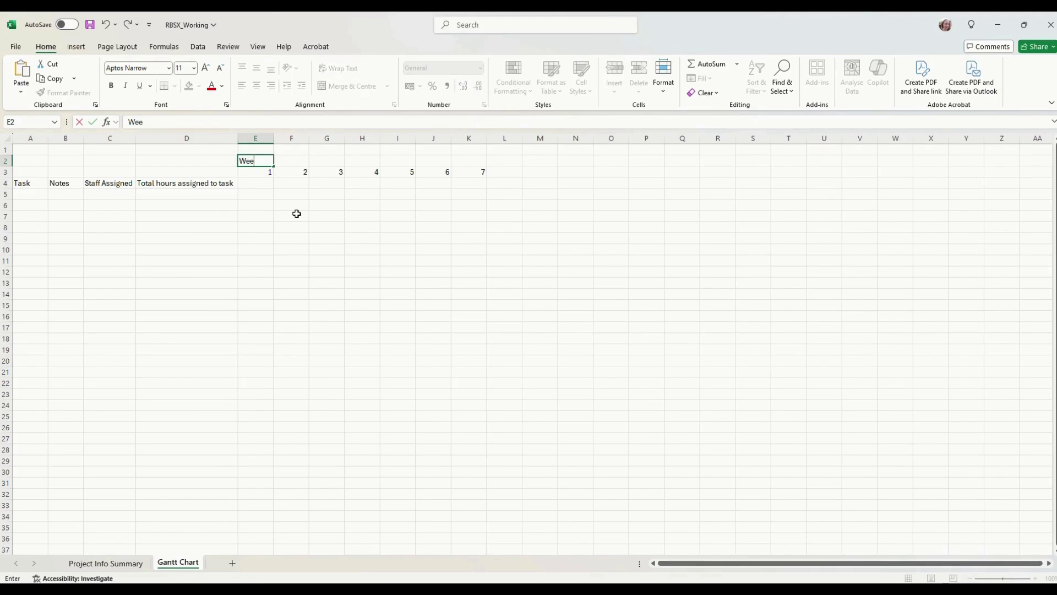
pyautogui.write('K 1')
pyautogui.press('Tab')
# - Extend the day number series in row 3 up to 120, through column DT
pyautogui.moveTo(255, 173); pyautogui.dragTo(464, 170)
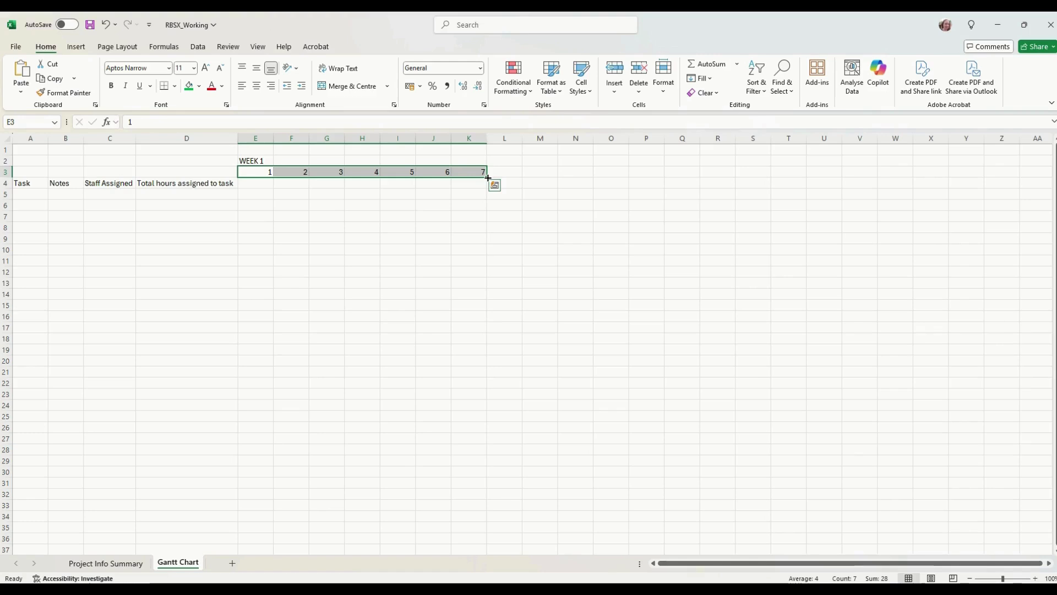
pyautogui.moveTo(487, 178); pyautogui.dragTo(963, 182)
pyautogui.click(962, 172)
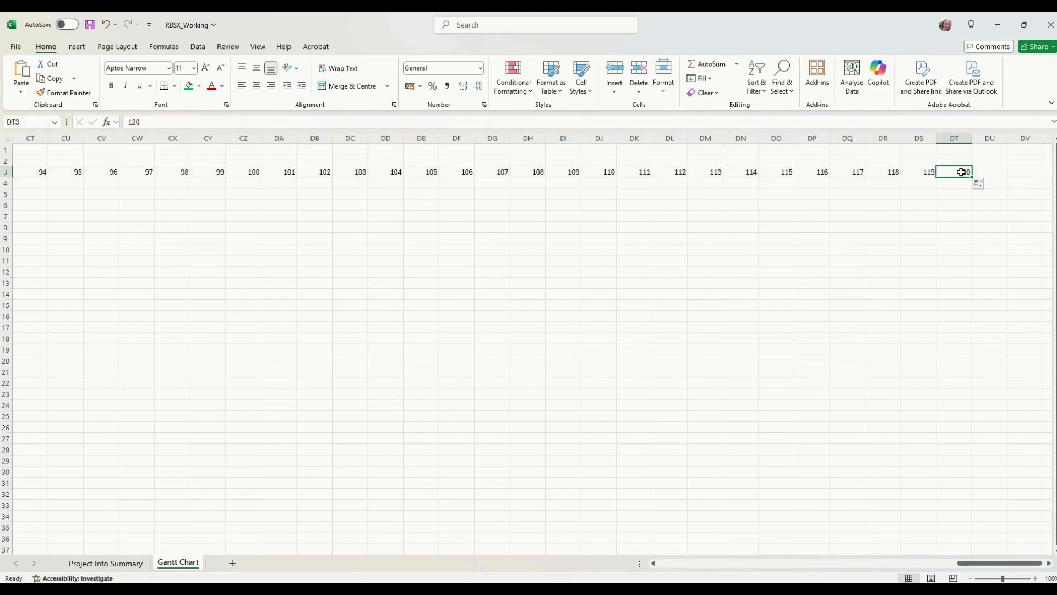
# - Centre the WEEK 1 heading horizontally and merge cells E2 to K2 over its seven days
pyautogui.moveTo(971, 563); pyautogui.dragTo(632, 545)
pyautogui.moveTo(254, 164); pyautogui.dragTo(464, 159)
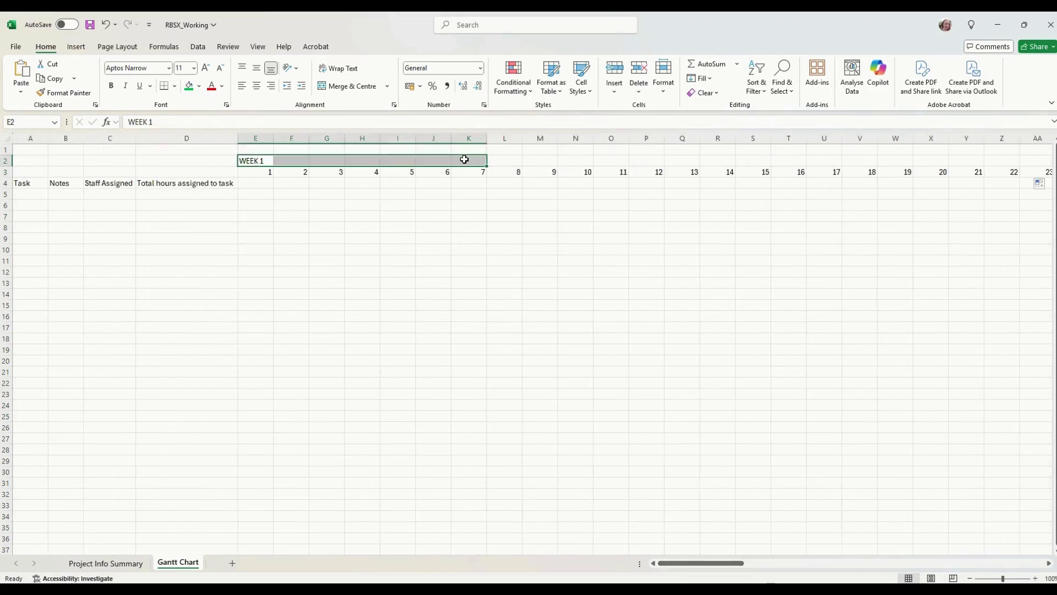
pyautogui.click(256, 86)
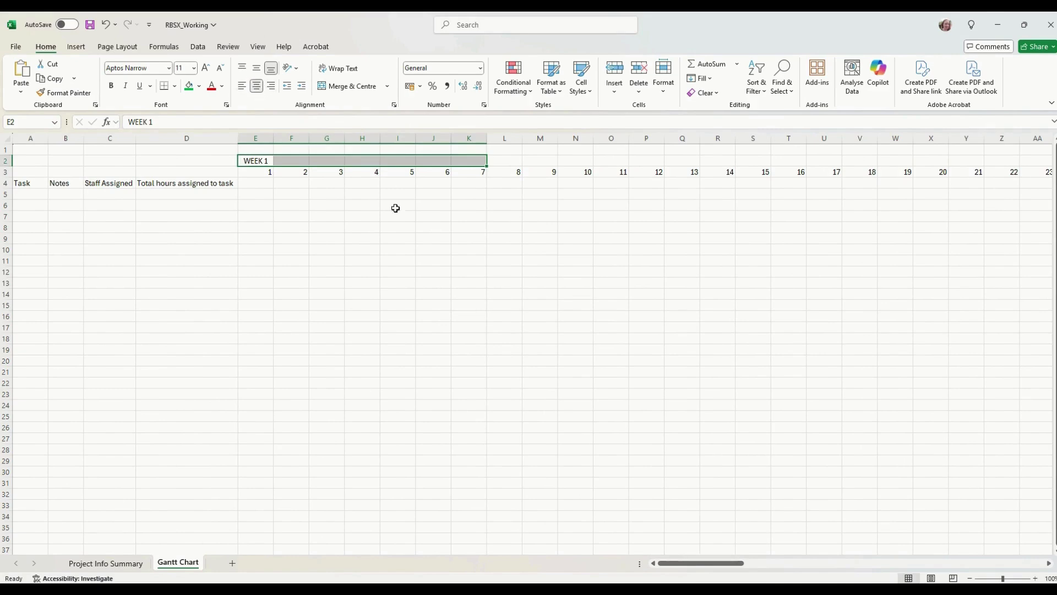
pyautogui.rightClick(303, 161)
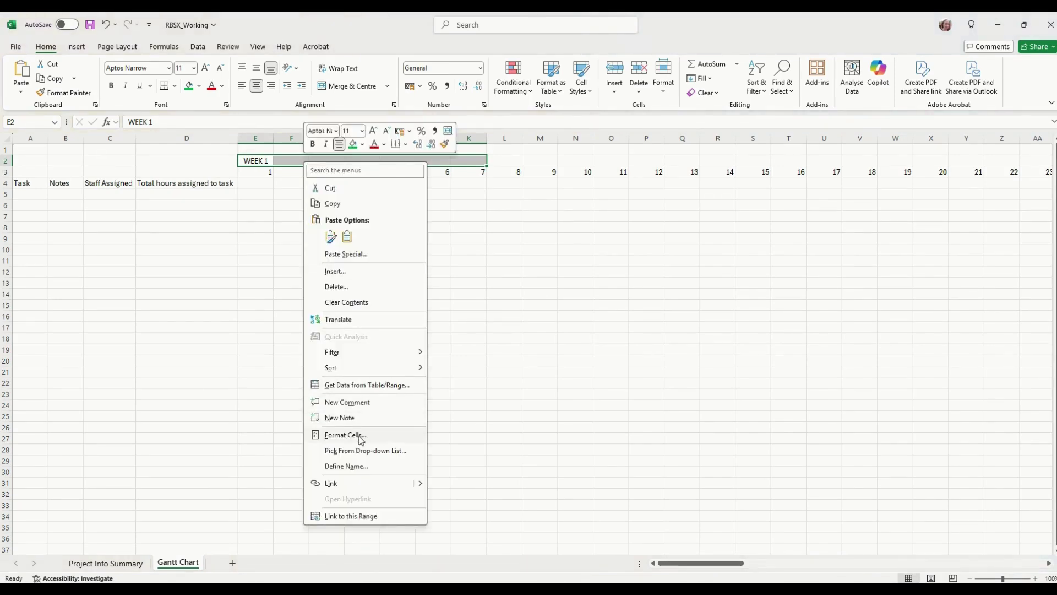
pyautogui.click(345, 435)
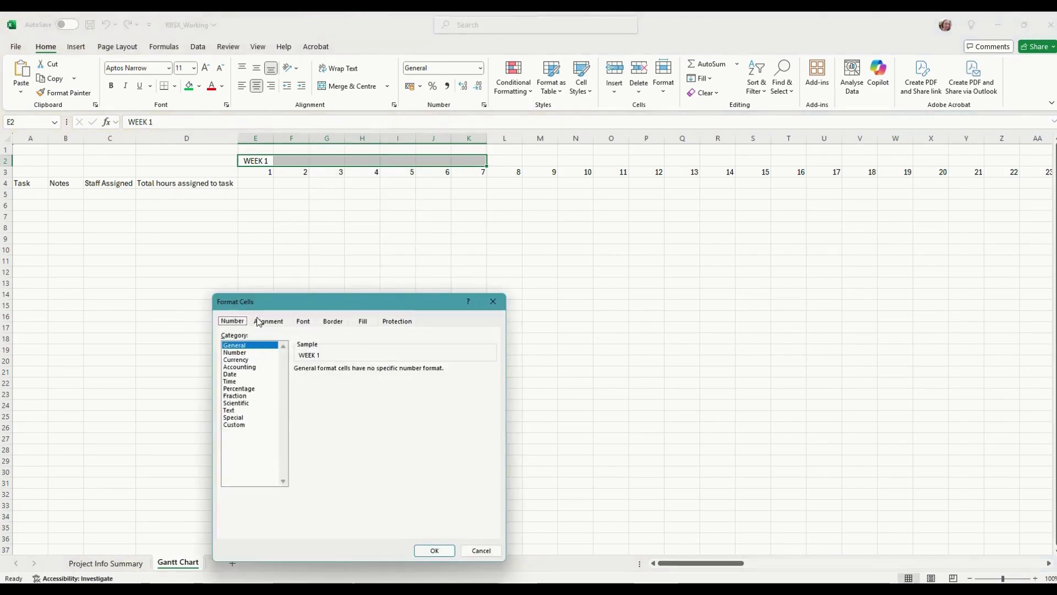
pyautogui.click(268, 321)
pyautogui.click(250, 439)
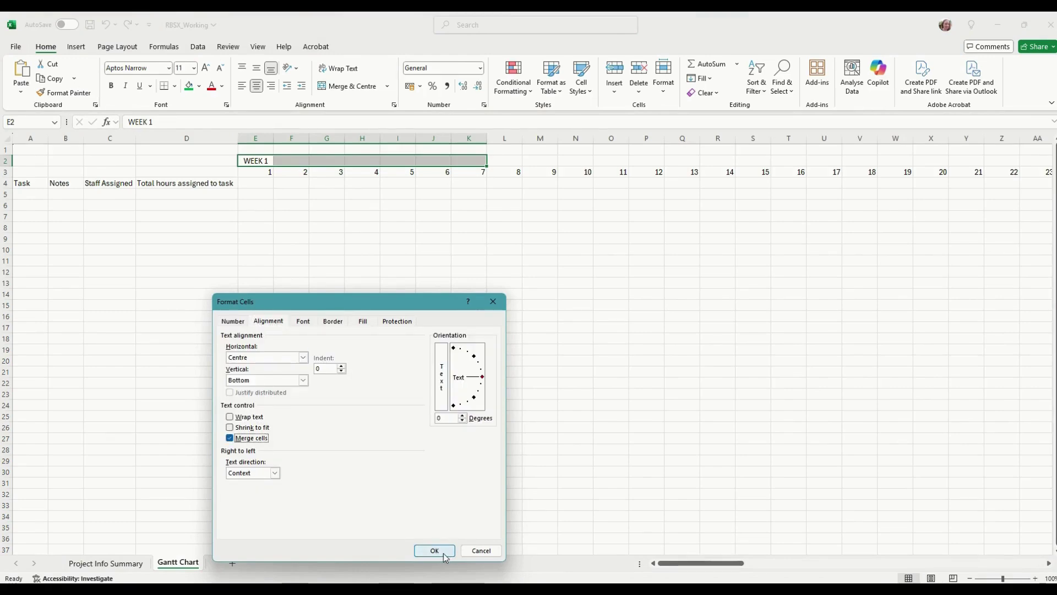
pyautogui.click(434, 551)
pyautogui.moveTo(406, 226); pyautogui.dragTo(334, 226)
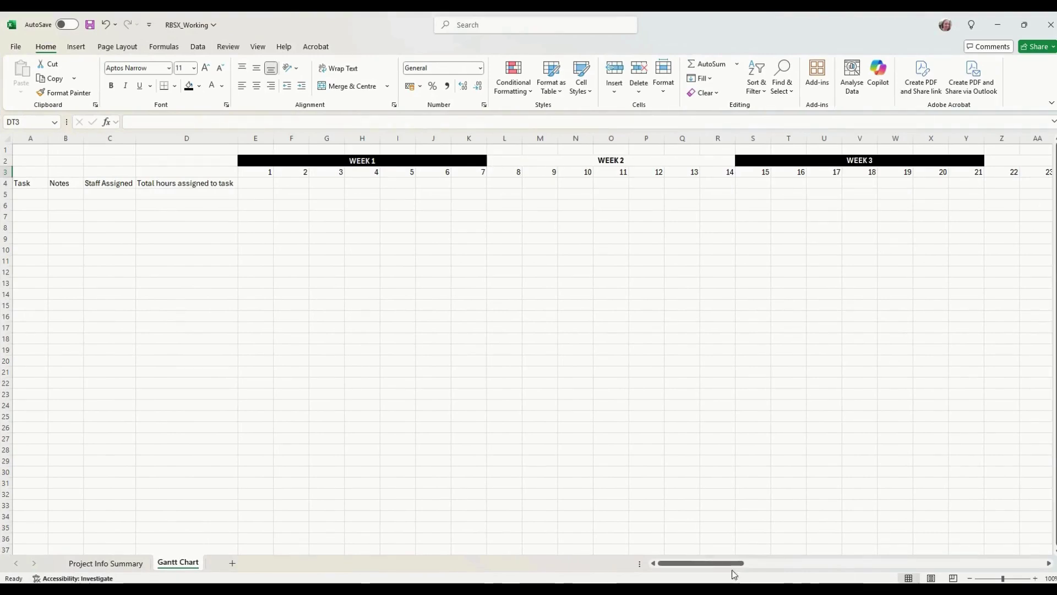
pyautogui.moveTo(720, 562); pyautogui.dragTo(1043, 576)
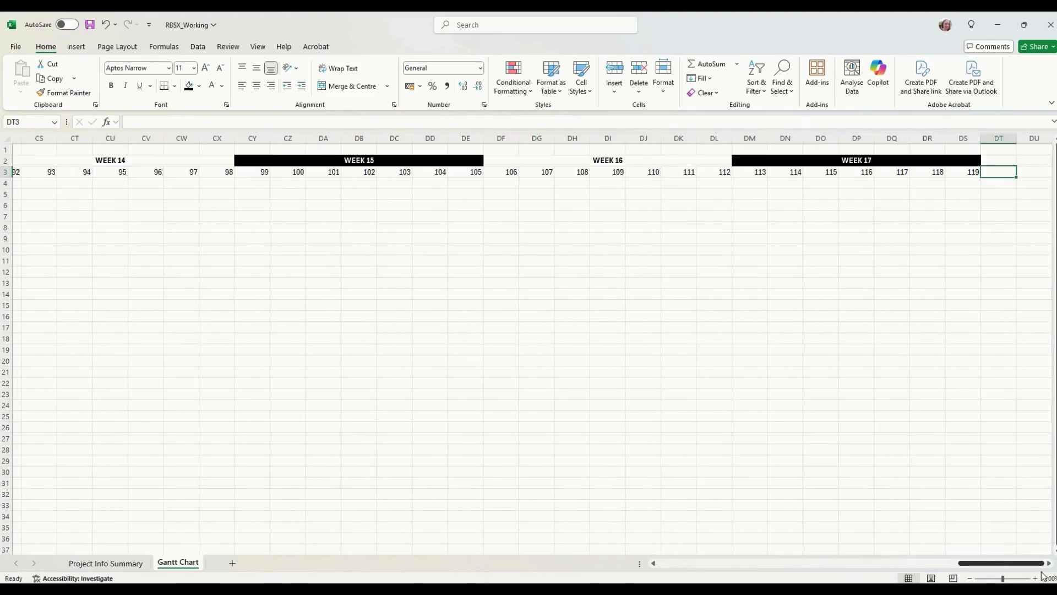
pyautogui.click(978, 172)
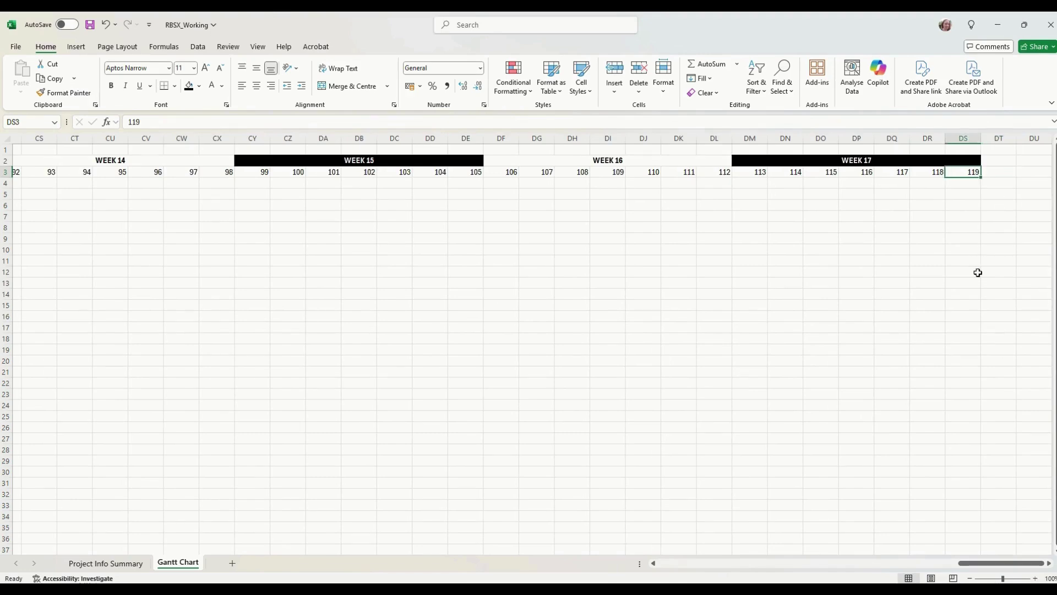
pyautogui.moveTo(991, 563); pyautogui.dragTo(691, 562)
# - Enter the weekday names Monday to Sunday in E4 to K4 and repeat them across the following day columns of row 4
pyautogui.click(252, 185)
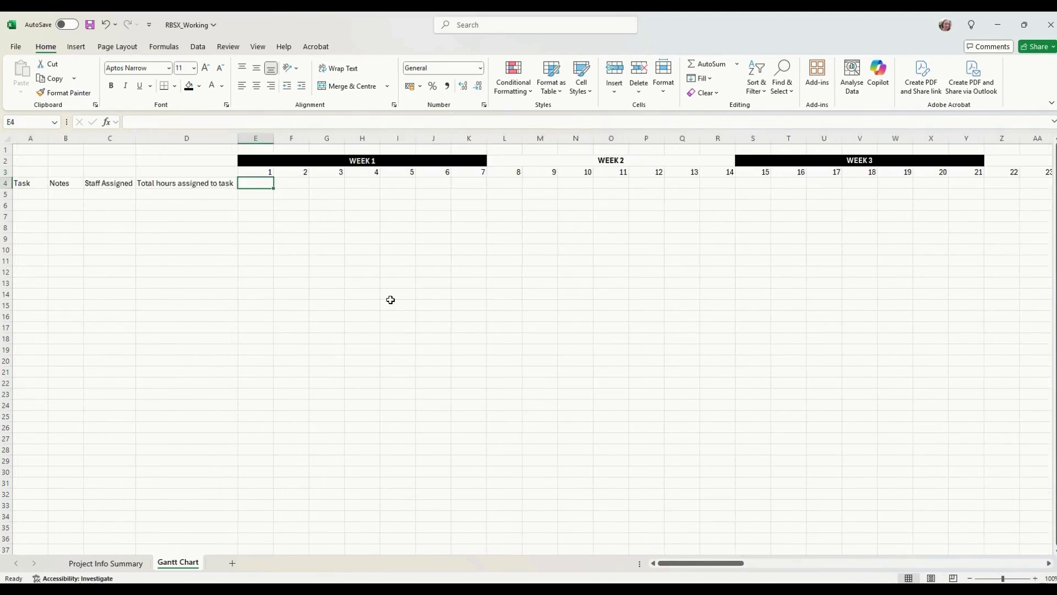
pyautogui.write('Monday')
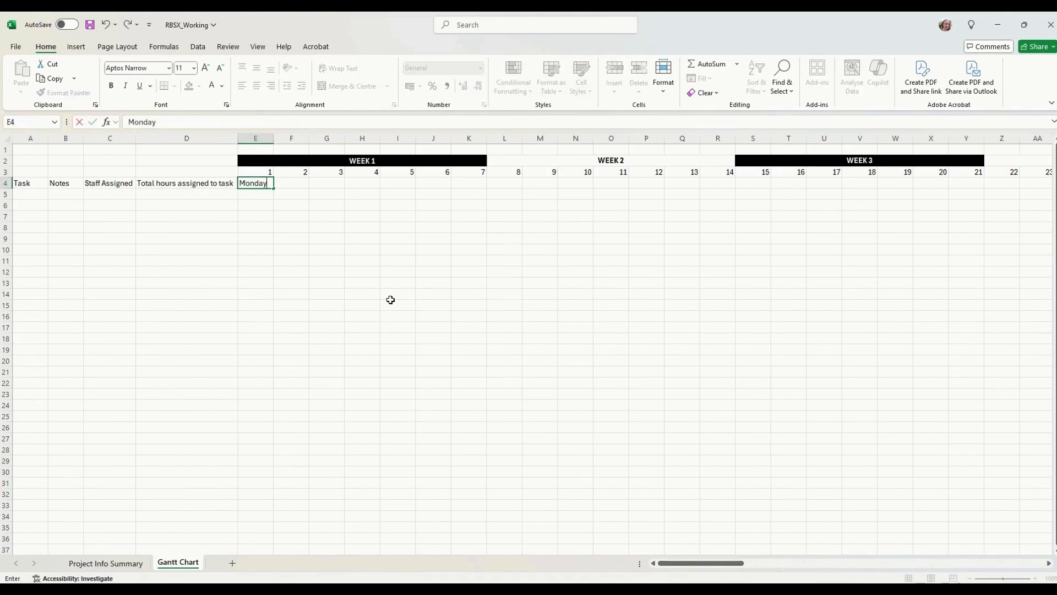
pyautogui.press('Tab')
pyautogui.write('Tuesday')
pyautogui.press('Tab')
pyautogui.write('Wednesday')
pyautogui.press('Tab')
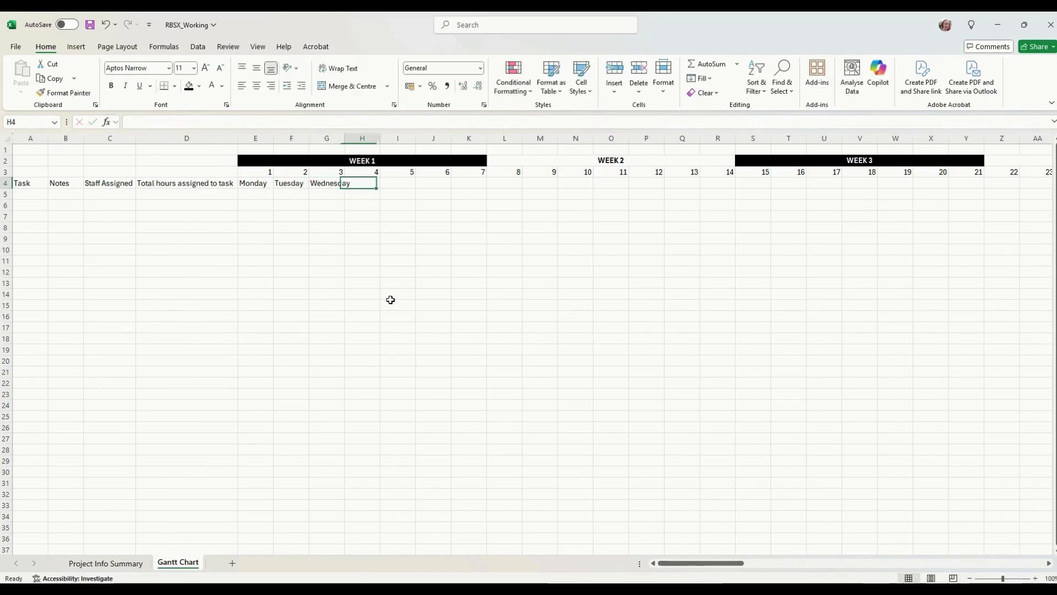
pyautogui.write('Thursday')
pyautogui.press('Tab')
pyautogui.write('Friday')
pyautogui.press('Tab')
pyautogui.write('Staurday')
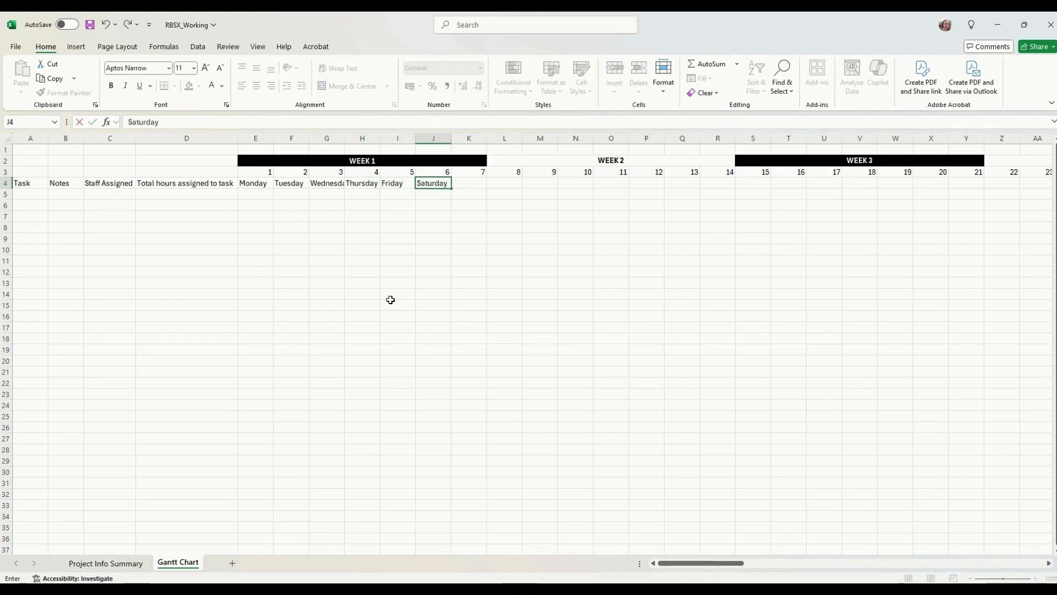
pyautogui.press('Tab')
pyautogui.write('Sunday')
pyautogui.moveTo(390, 300); pyautogui.dragTo(438, 281)
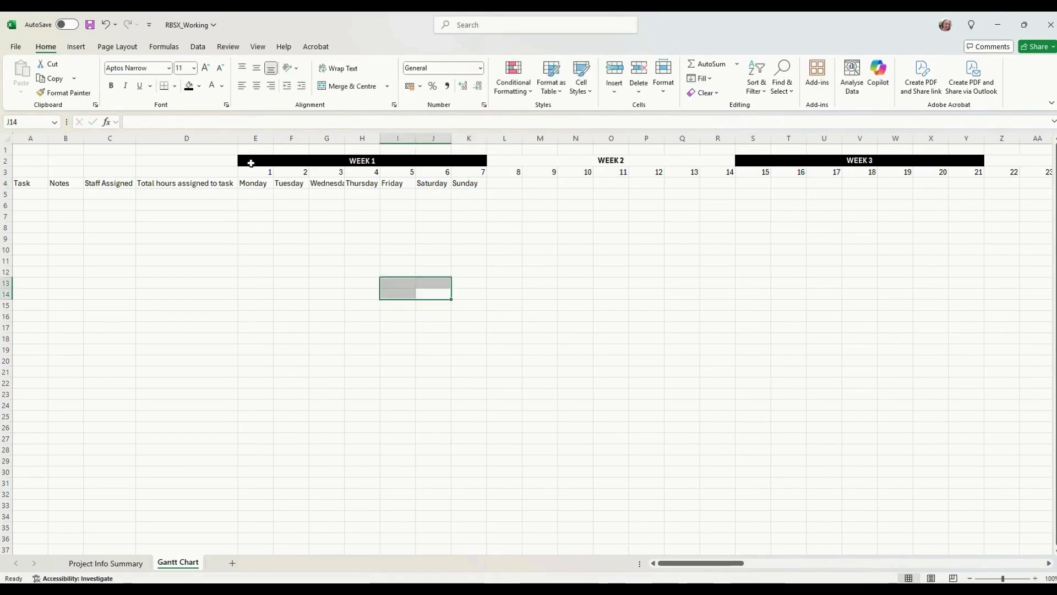
pyautogui.moveTo(248, 182); pyautogui.dragTo(1028, 193)
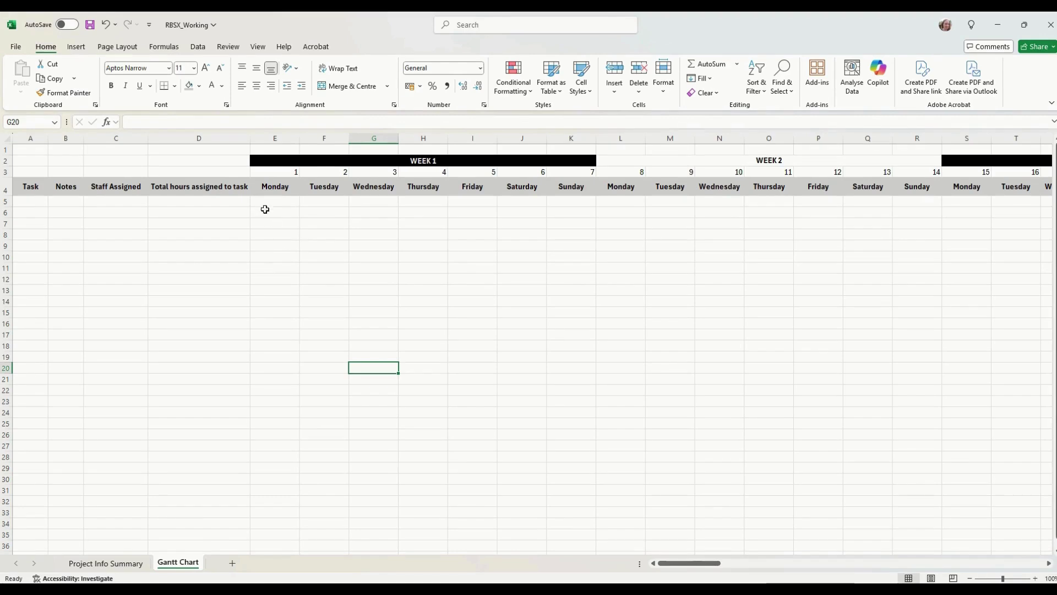
# - Freeze the panes at cell E5 so rows 1 to 4 and columns A to D stay in view
pyautogui.click(282, 207)
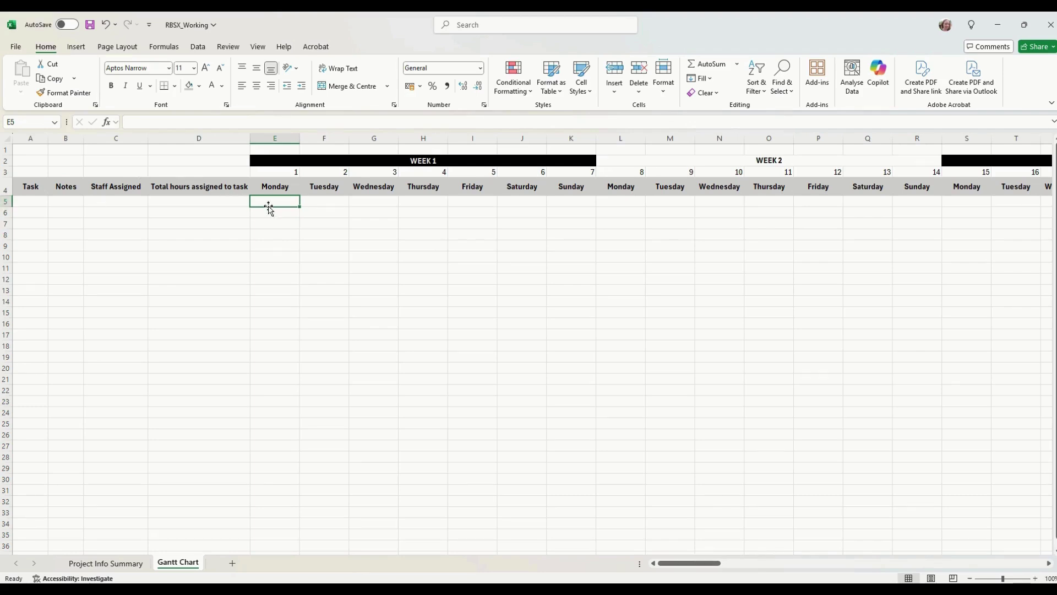
pyautogui.click(257, 48)
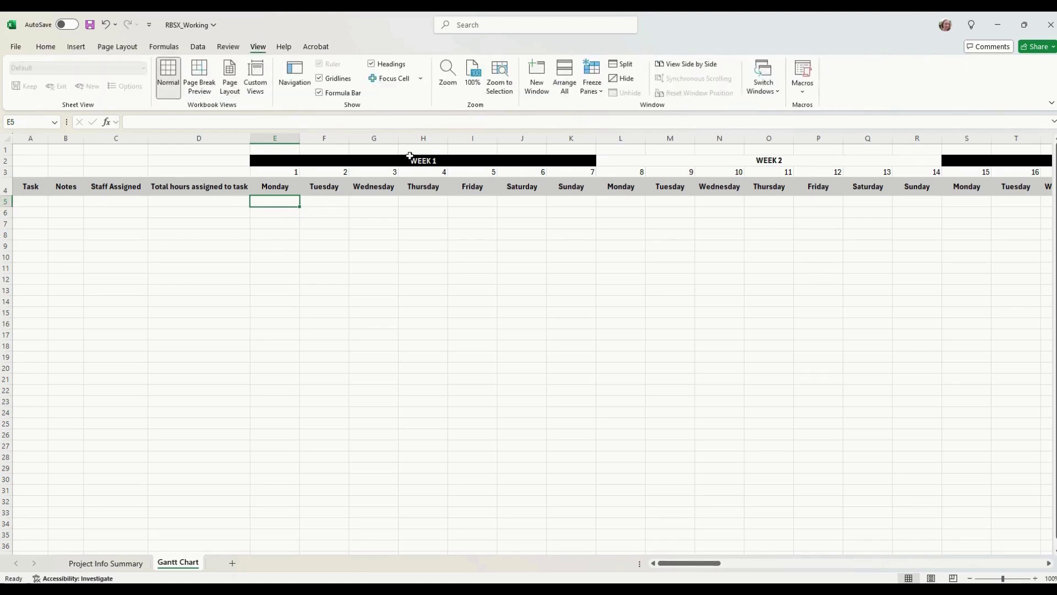
pyautogui.click(589, 91)
pyautogui.click(647, 119)
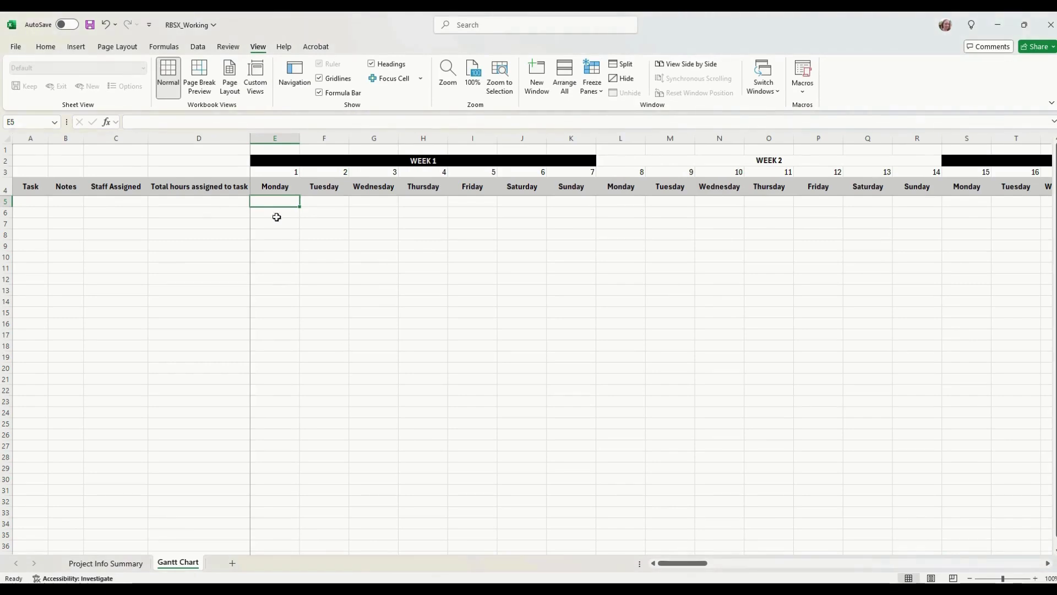
pyautogui.moveTo(698, 563); pyautogui.dragTo(582, 545)
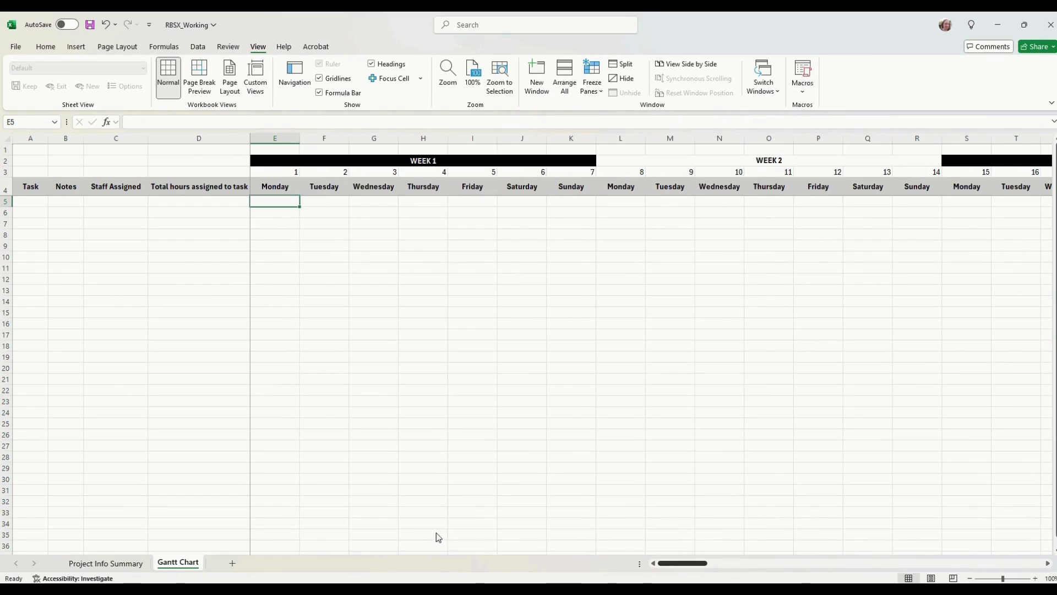
pyautogui.scroll(-17, 411, 242)
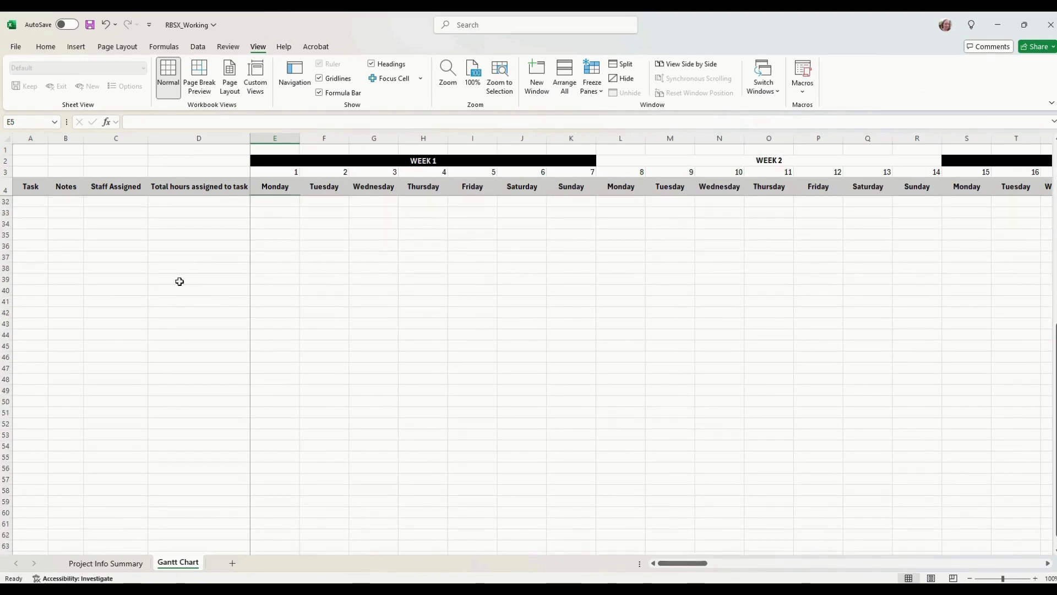
pyautogui.scroll(17, 283, 341)
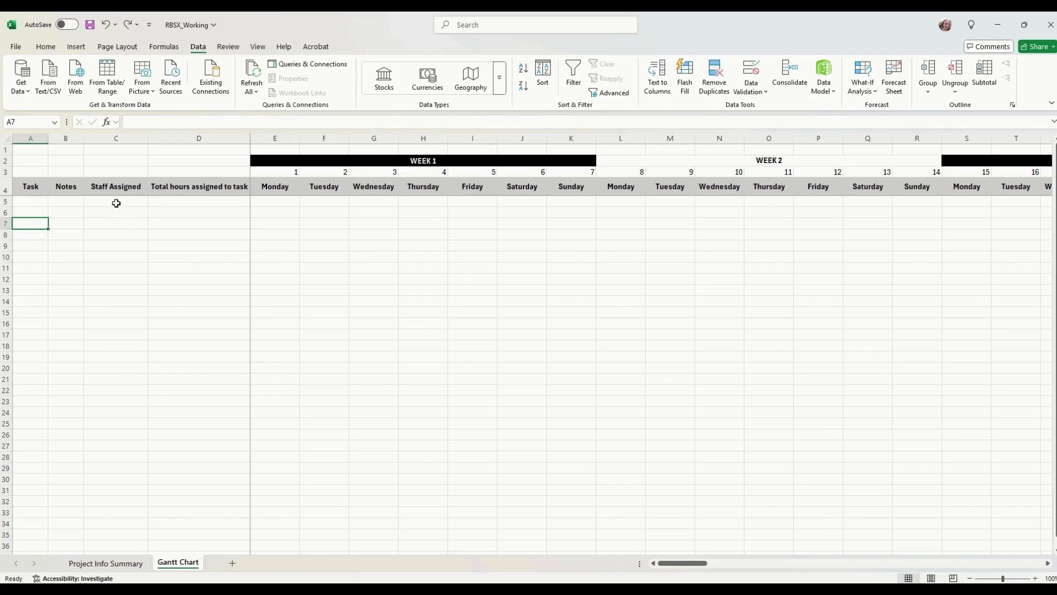
# - Add list data validation to cell A5 using the tasks in A9:A29 of the Project Info Summary sheet as the source
pyautogui.click(40, 203)
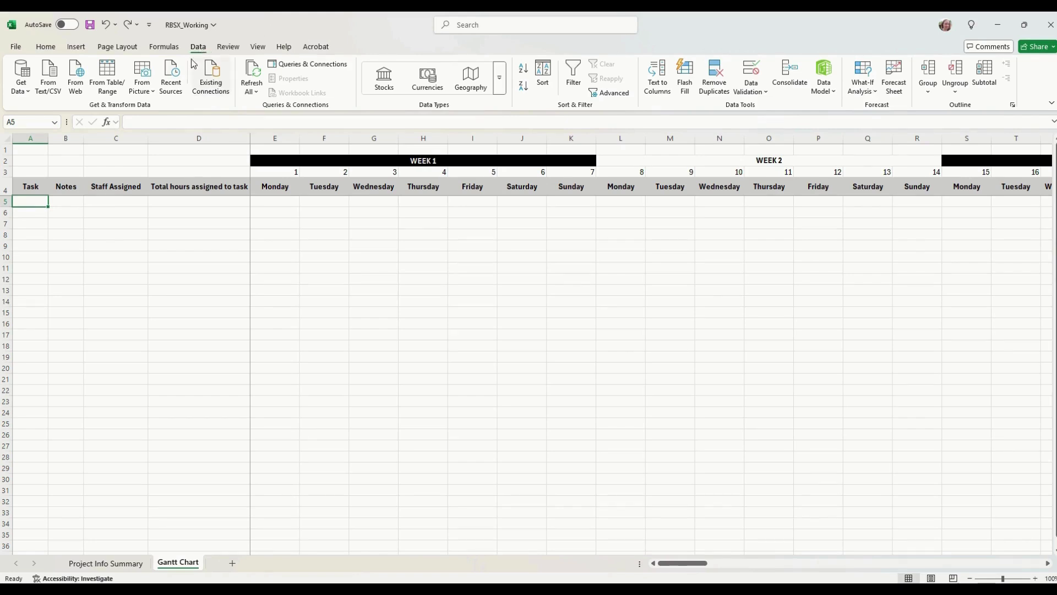
pyautogui.click(760, 94)
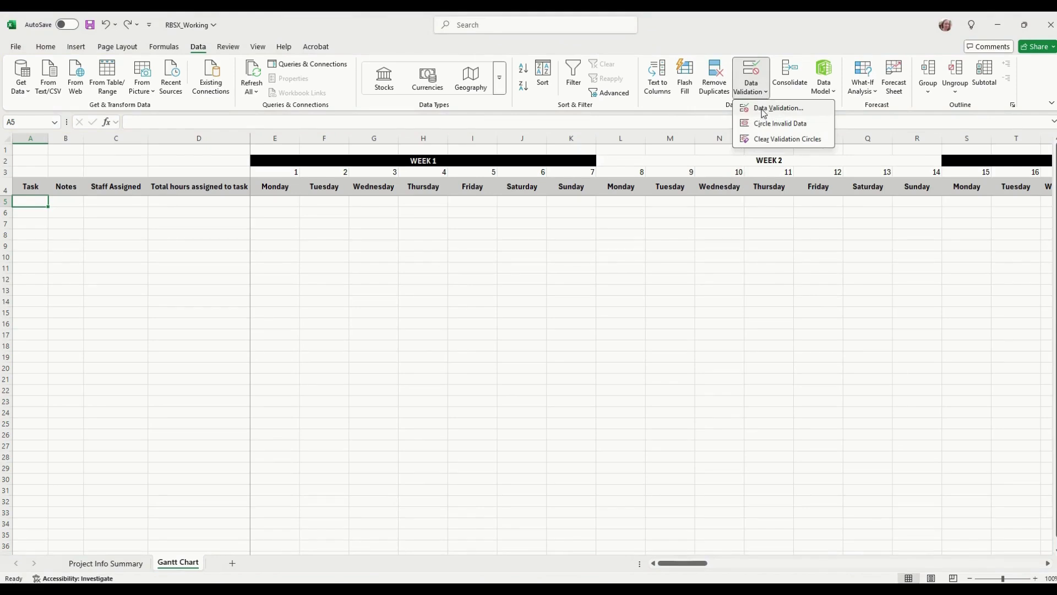
pyautogui.click(765, 112)
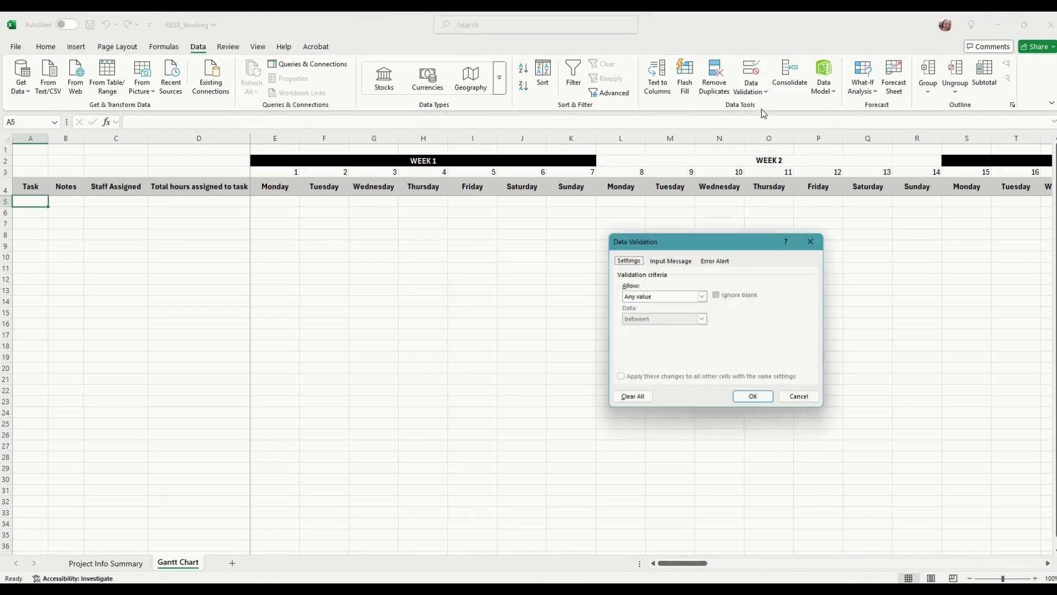
pyautogui.click(702, 296)
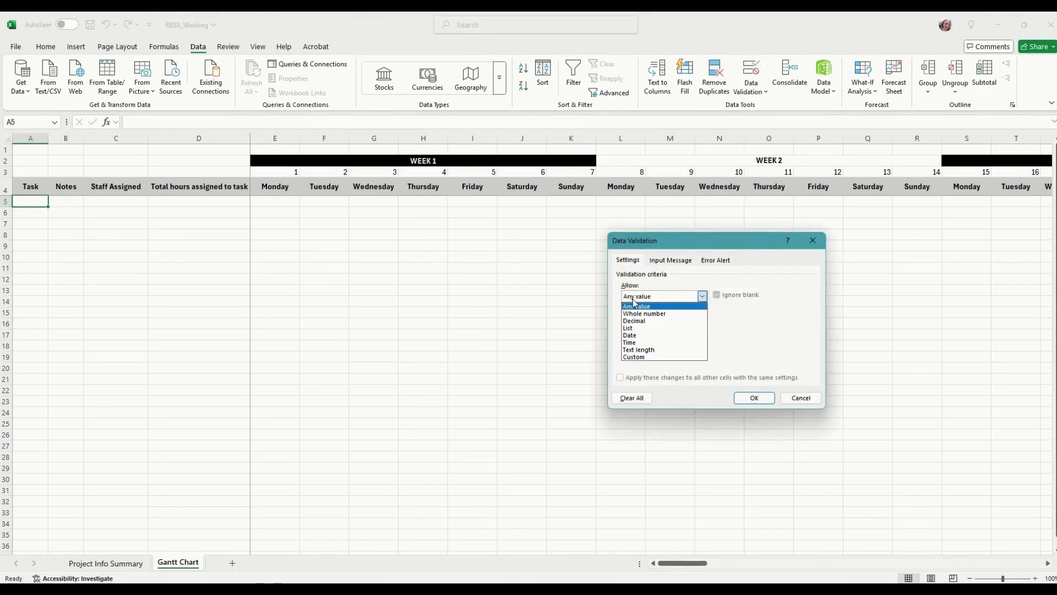
pyautogui.click(630, 328)
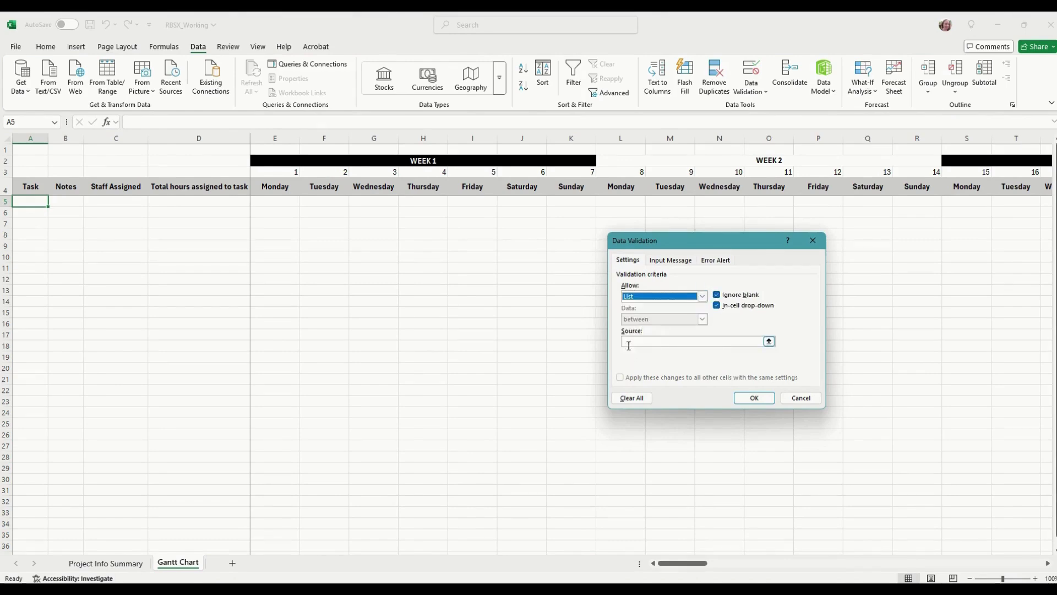
pyautogui.click(768, 342)
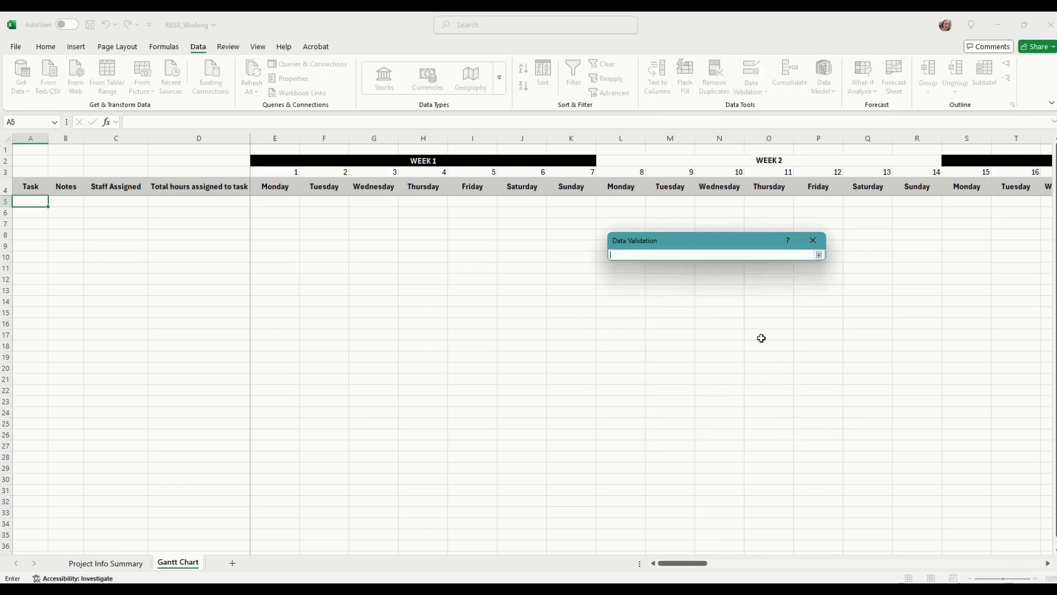
pyautogui.click(108, 567)
pyautogui.click(81, 253)
pyautogui.moveTo(79, 265); pyautogui.dragTo(58, 487)
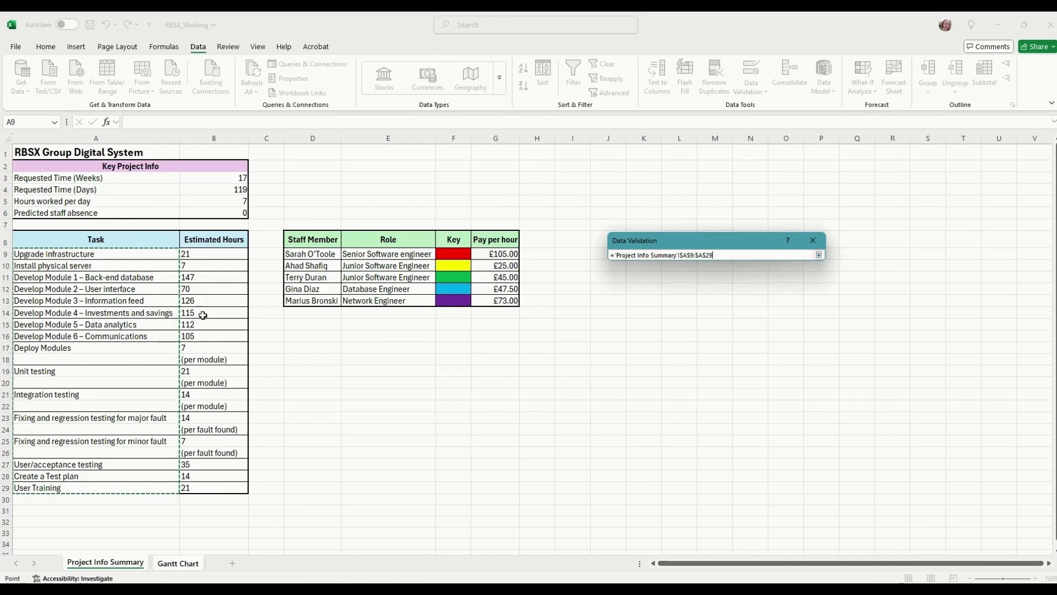
pyautogui.press('Return')
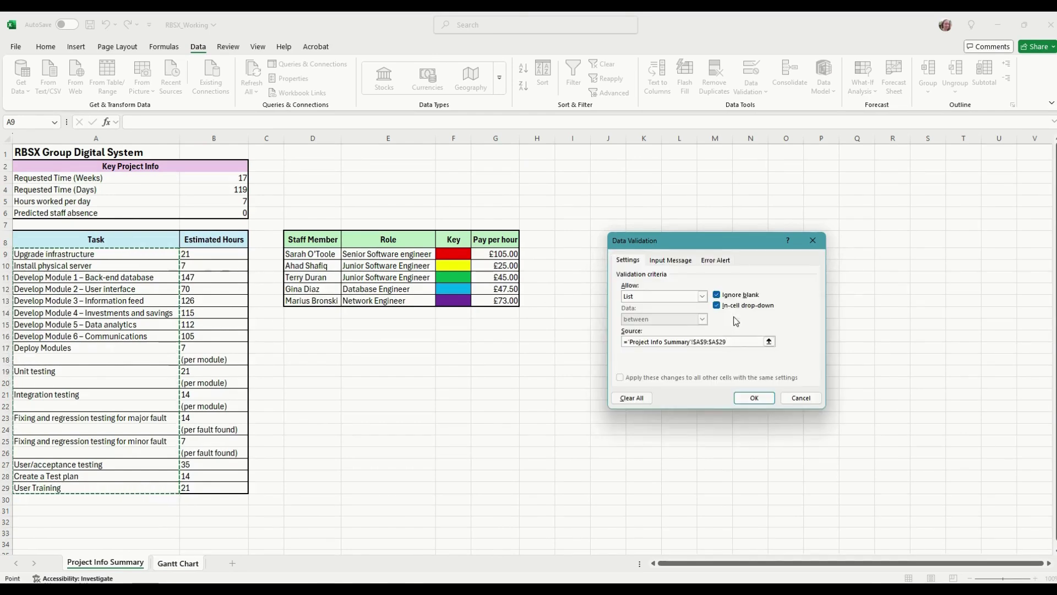
pyautogui.click(770, 399)
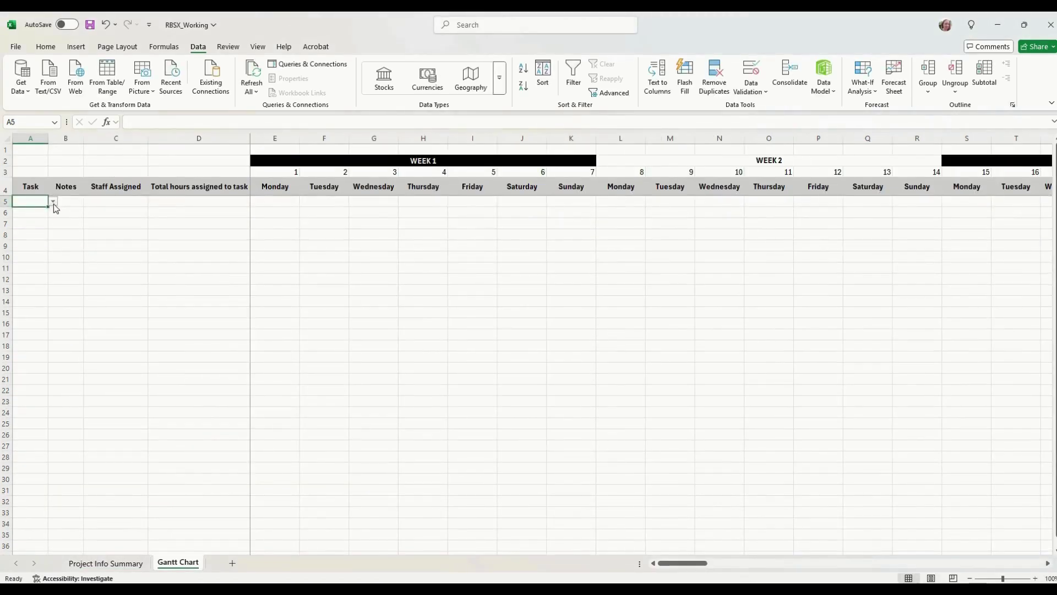
# - Check the task choices offered in A5 and widen column A to fit the longest task name
pyautogui.click(53, 202)
pyautogui.scroll(-2, 84, 260)
pyautogui.scroll(1, 82, 259)
pyautogui.click(53, 202)
pyautogui.moveTo(48, 142); pyautogui.dragTo(179, 209)
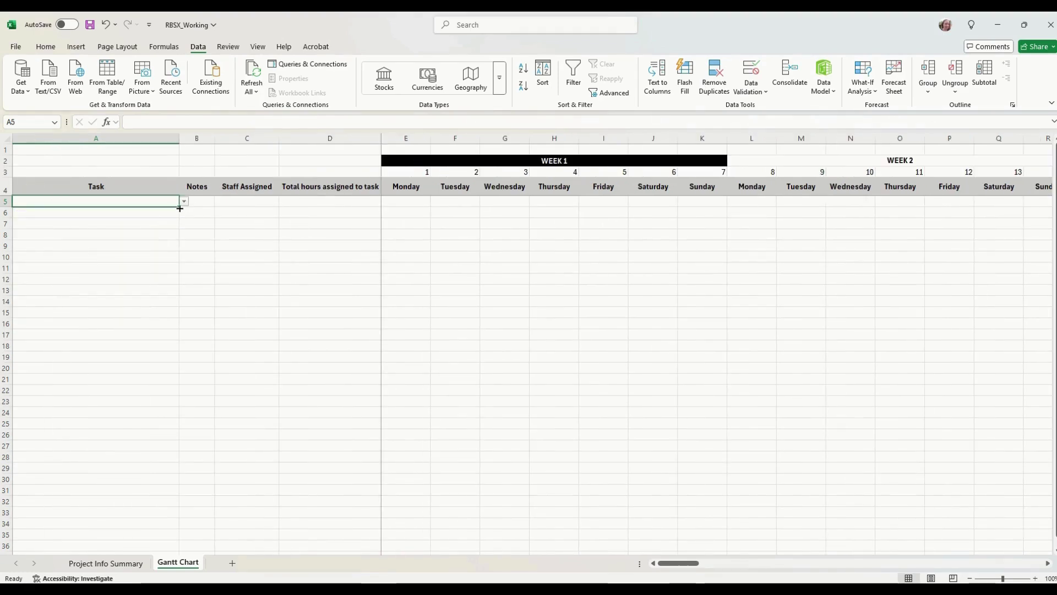
# - Copy the task list validation from A5 down the Task column to row 64 and check it in A22
pyautogui.moveTo(180, 207)
pyautogui.mouseDown()
pyautogui.moveTo(180, 443)
pyautogui.moveTo(146, 501)
pyautogui.moveTo(137, 449)
pyautogui.moveTo(149, 205)
pyautogui.moveTo(143, 453)
pyautogui.mouseUp()
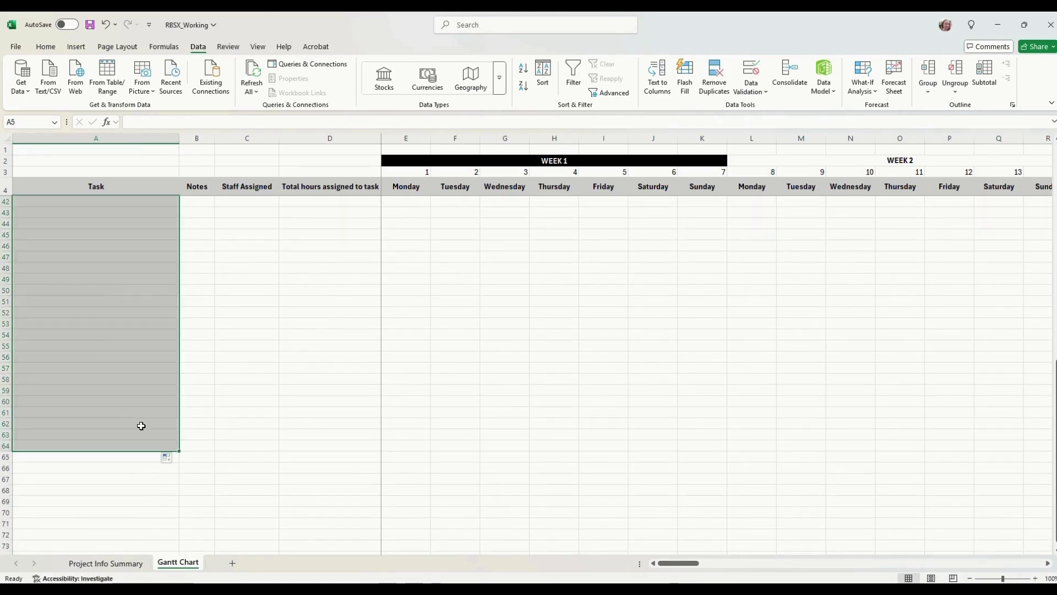
pyautogui.scroll(14, 143, 427)
pyautogui.click(121, 302)
pyautogui.click(113, 390)
pyautogui.click(185, 391)
pyautogui.click(185, 391)
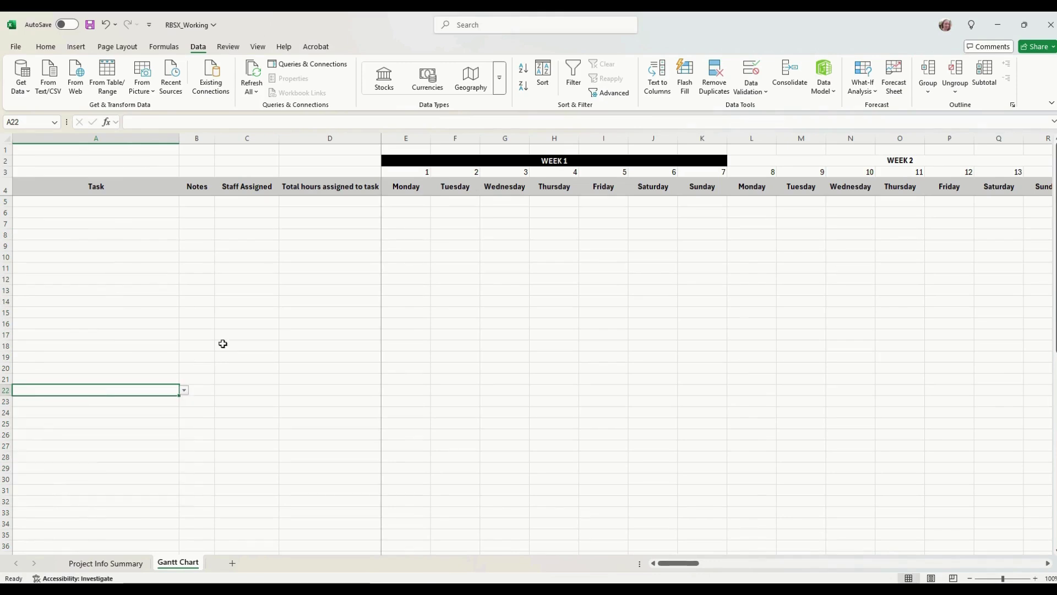
pyautogui.click(95, 202)
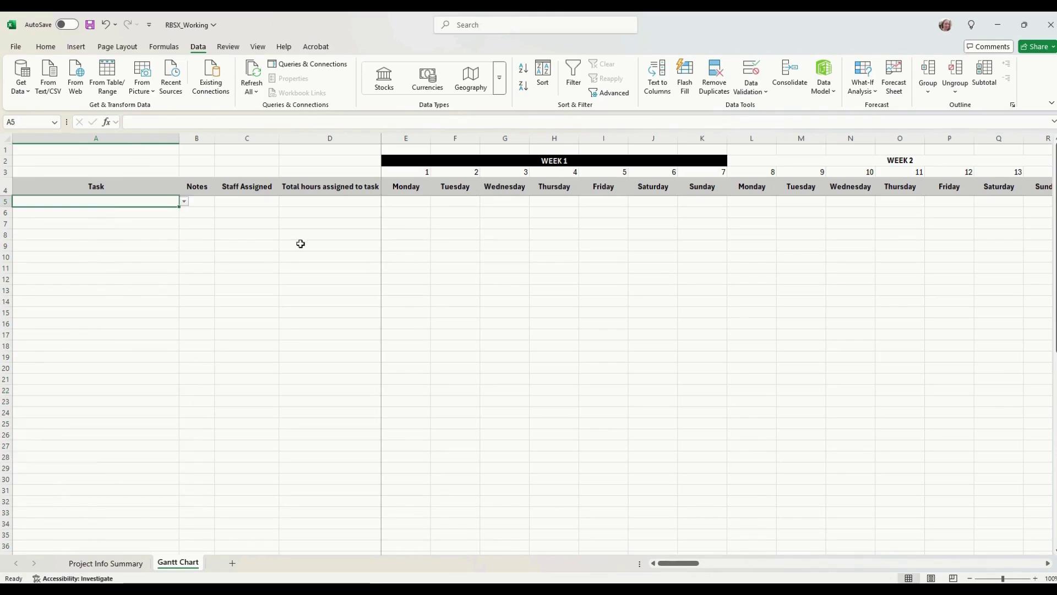
# - Add list data validation to cell C5 using the staff members in D9:D13 of the Project Info Summary sheet as the source
pyautogui.click(240, 201)
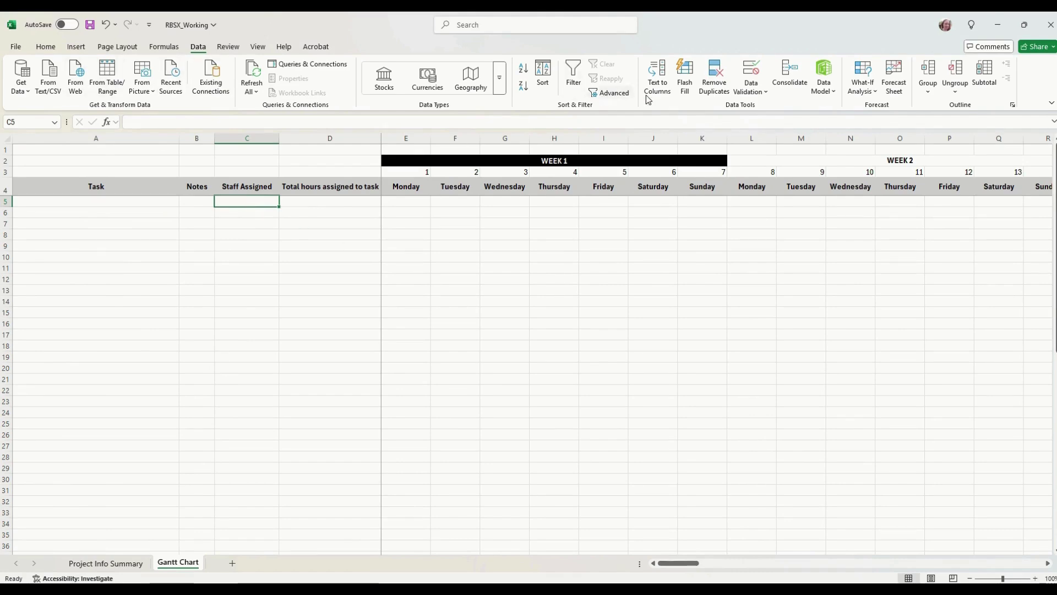
pyautogui.click(751, 71)
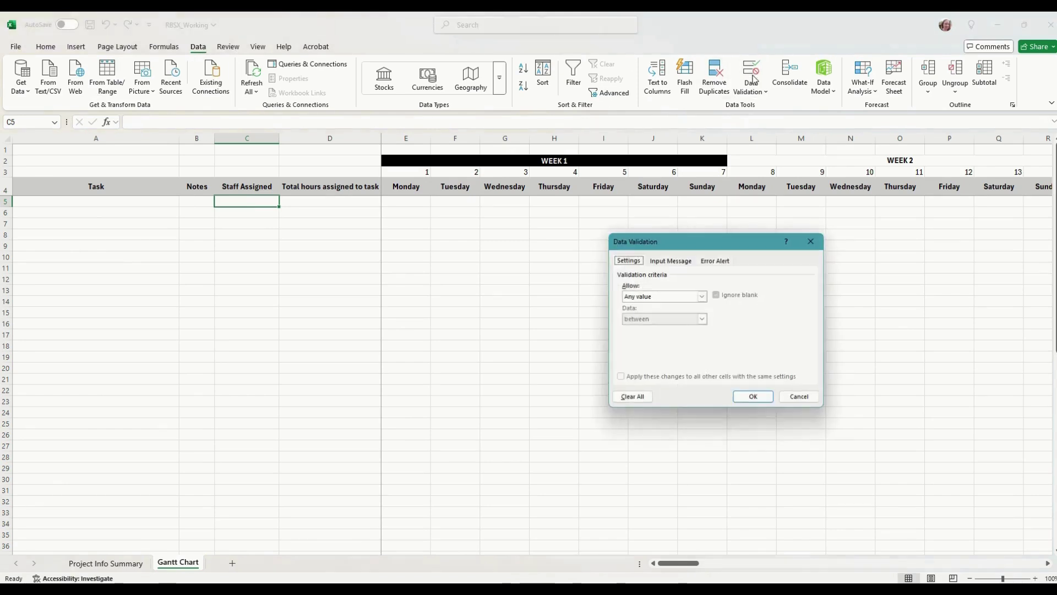
pyautogui.click(668, 301)
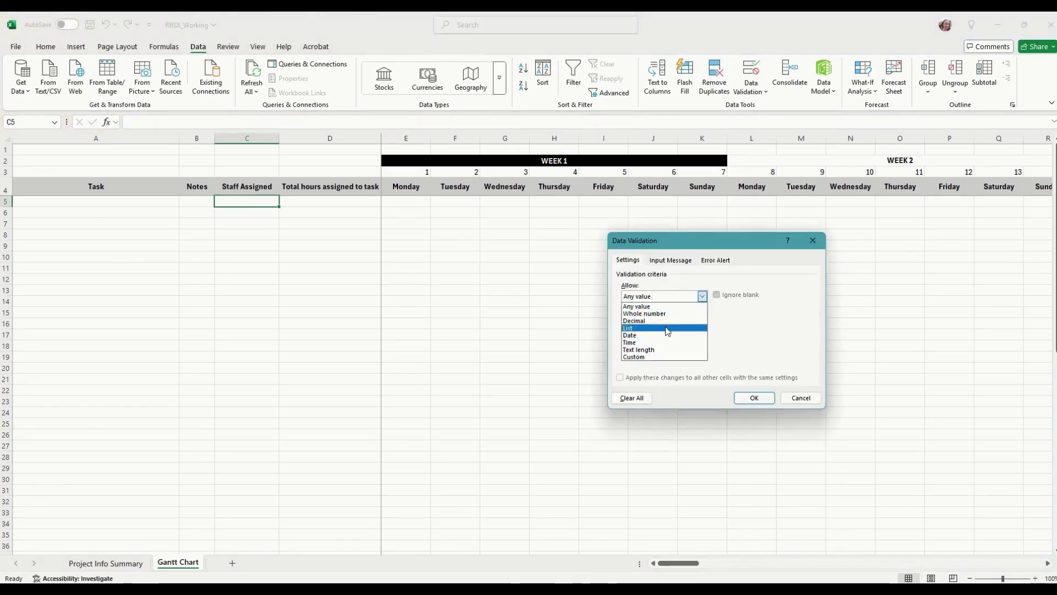
pyautogui.click(668, 328)
pyautogui.click(770, 341)
pyautogui.click(134, 568)
pyautogui.moveTo(317, 254); pyautogui.dragTo(316, 301)
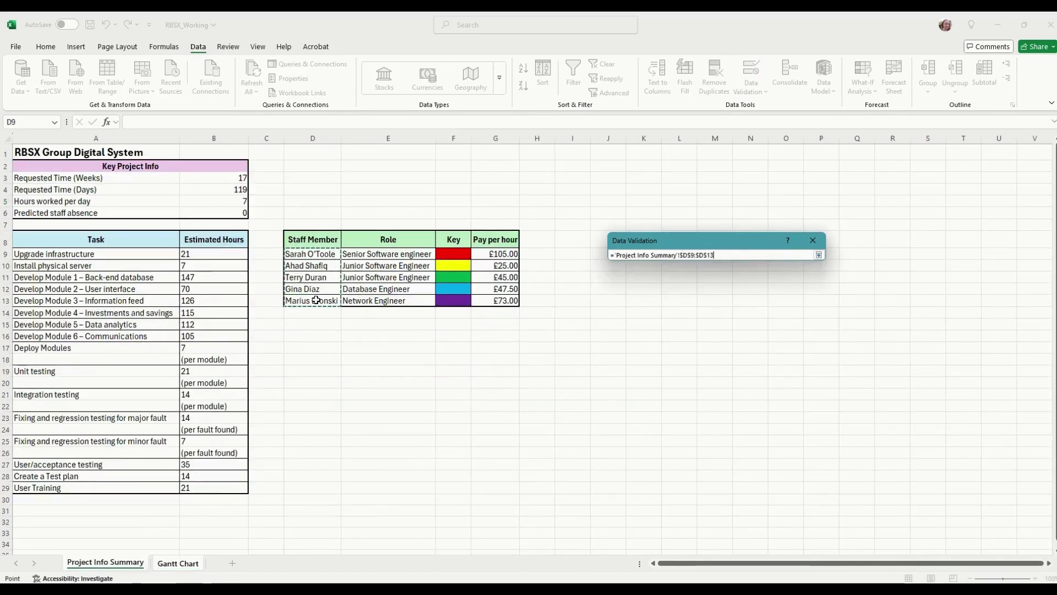
pyautogui.press('Return')
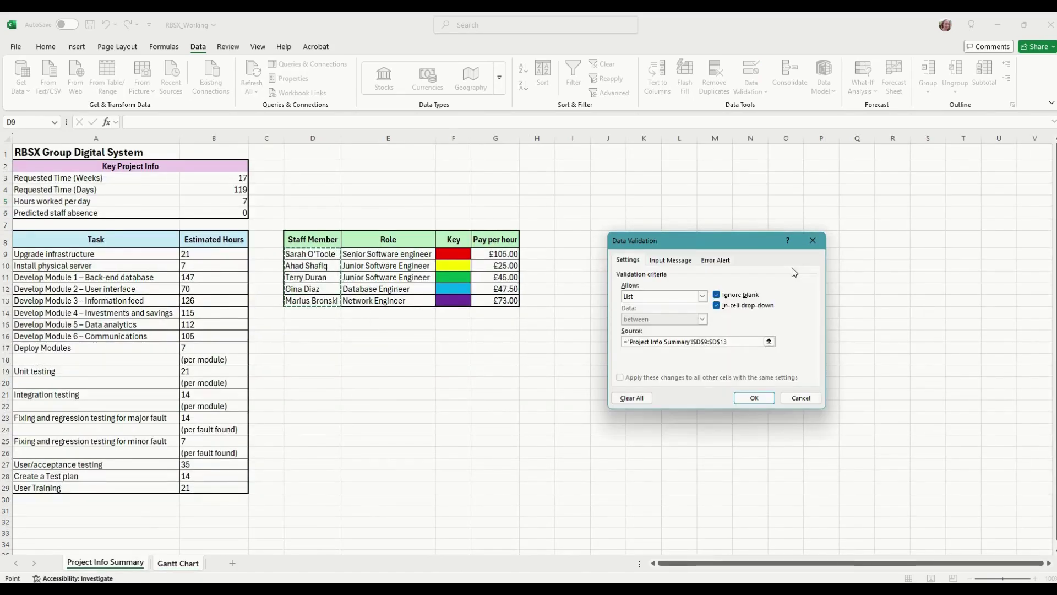
pyautogui.click(753, 398)
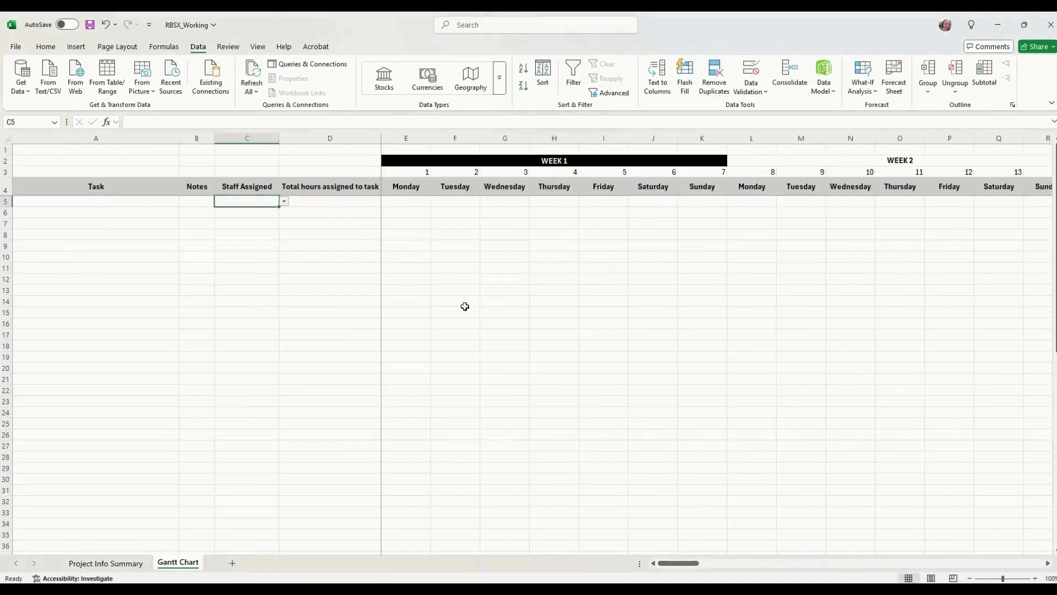
# - Check the staff choices offered in C5 and copy its validation down the Staff Assigned column
pyautogui.click(284, 201)
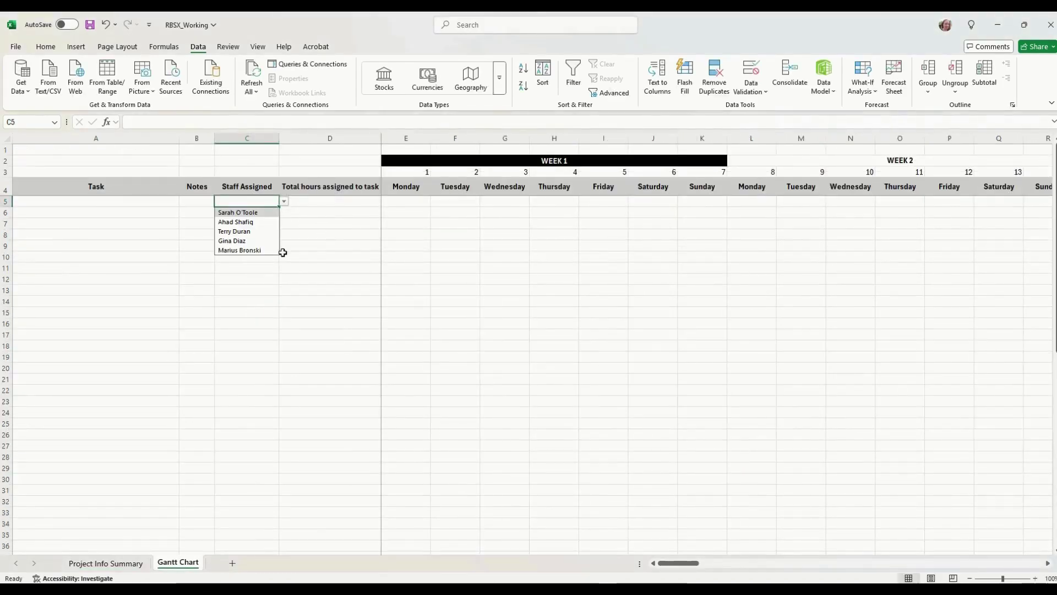
pyautogui.click(284, 201)
pyautogui.moveTo(280, 220); pyautogui.dragTo(275, 540)
pyautogui.scroll(2, 314, 438)
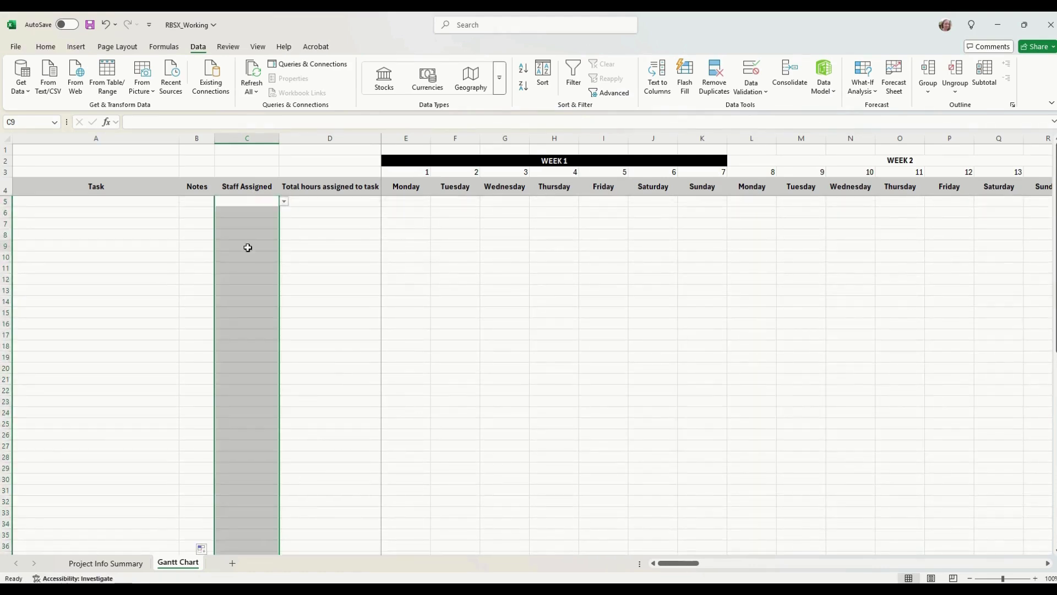
# - Total the hours of all day columns in D5 with the formula =SUM(E5:DS5)
pyautogui.click(350, 203)
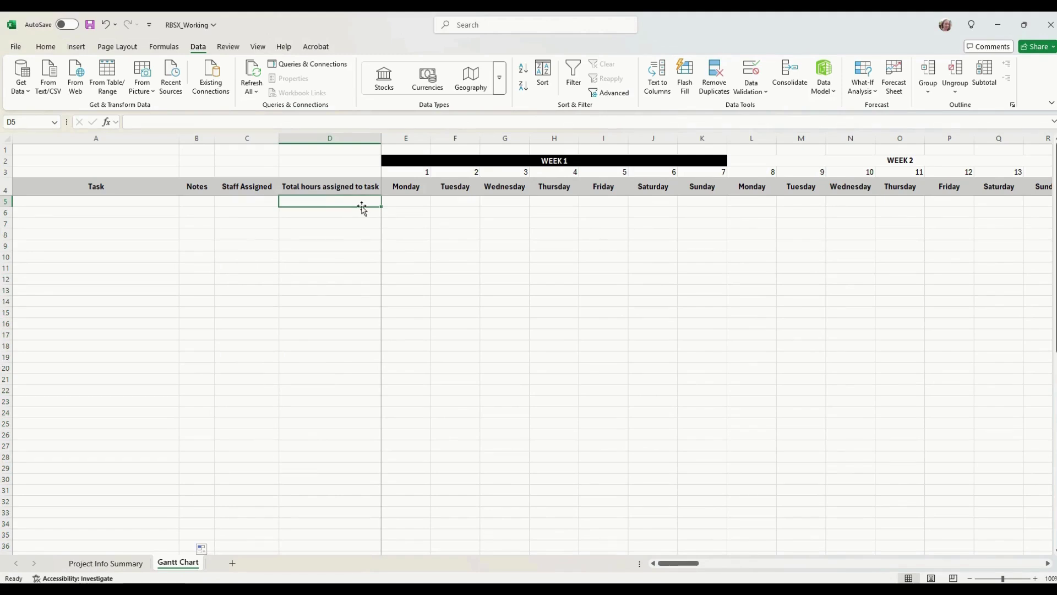
pyautogui.click(164, 47)
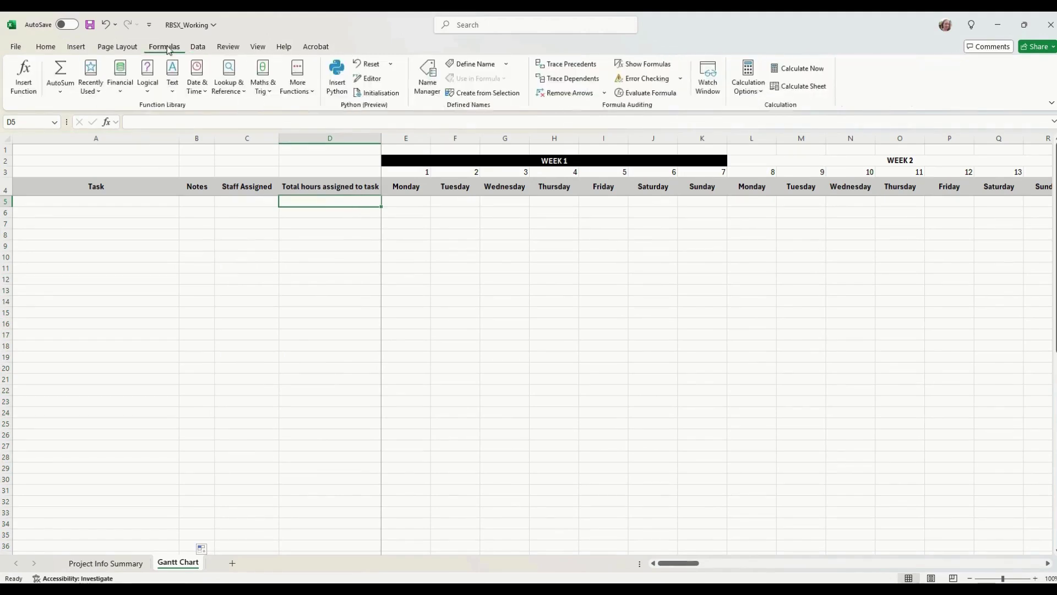
pyautogui.click(57, 75)
pyautogui.moveTo(406, 200); pyautogui.dragTo(956, 201)
pyautogui.click(95, 122)
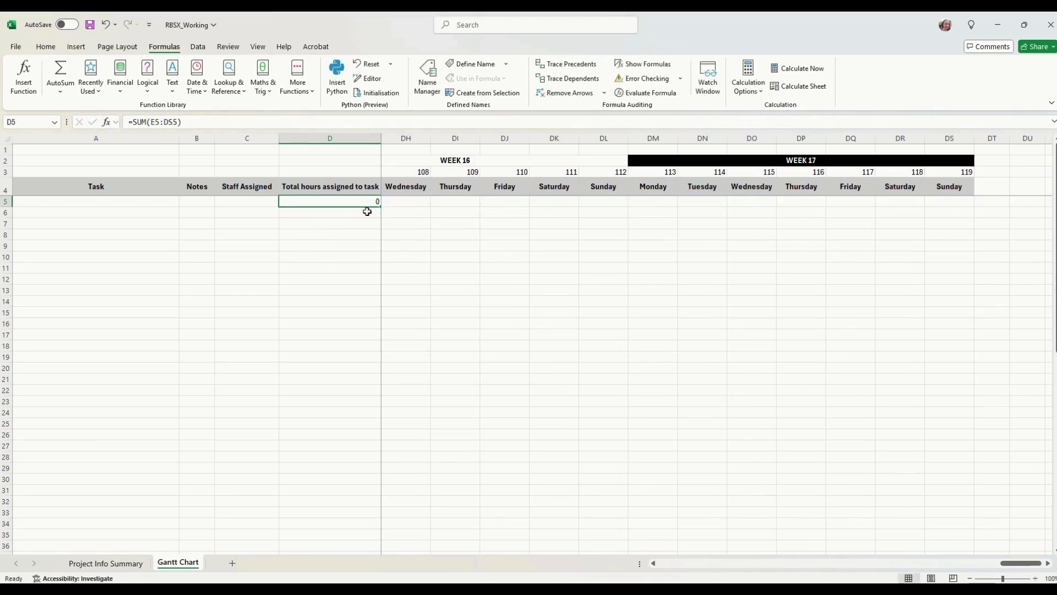
# - Fill the total hours formula from D5 down column D to row 46 and return to the start of the timeline
pyautogui.moveTo(381, 206); pyautogui.dragTo(373, 502)
pyautogui.scroll(5, 358, 260)
pyautogui.click(357, 257)
pyautogui.moveTo(1019, 563); pyautogui.dragTo(648, 563)
pyautogui.click(170, 202)
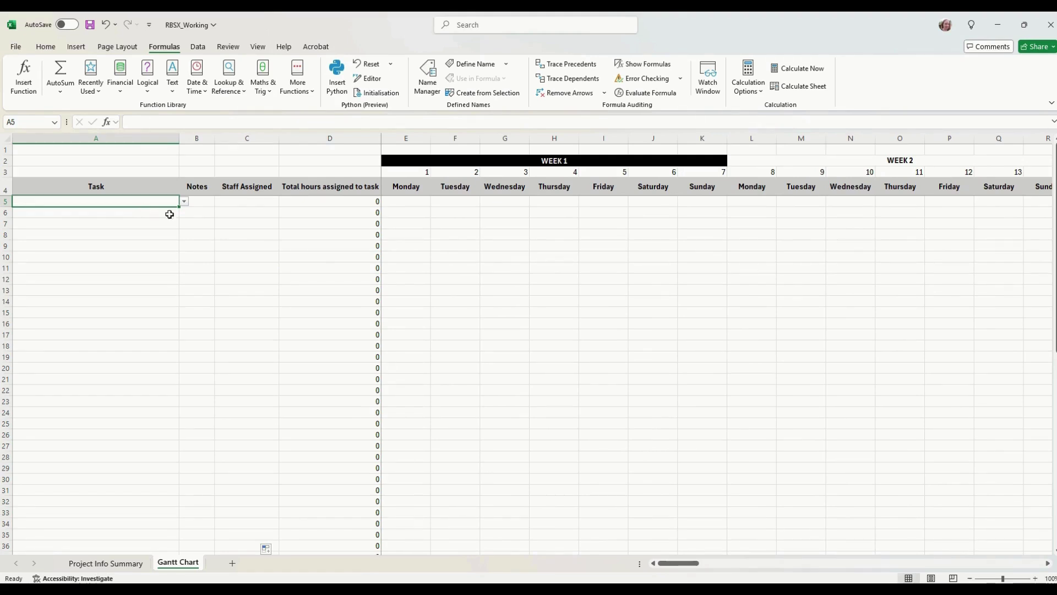
pyautogui.scroll(-6, 535, 332)
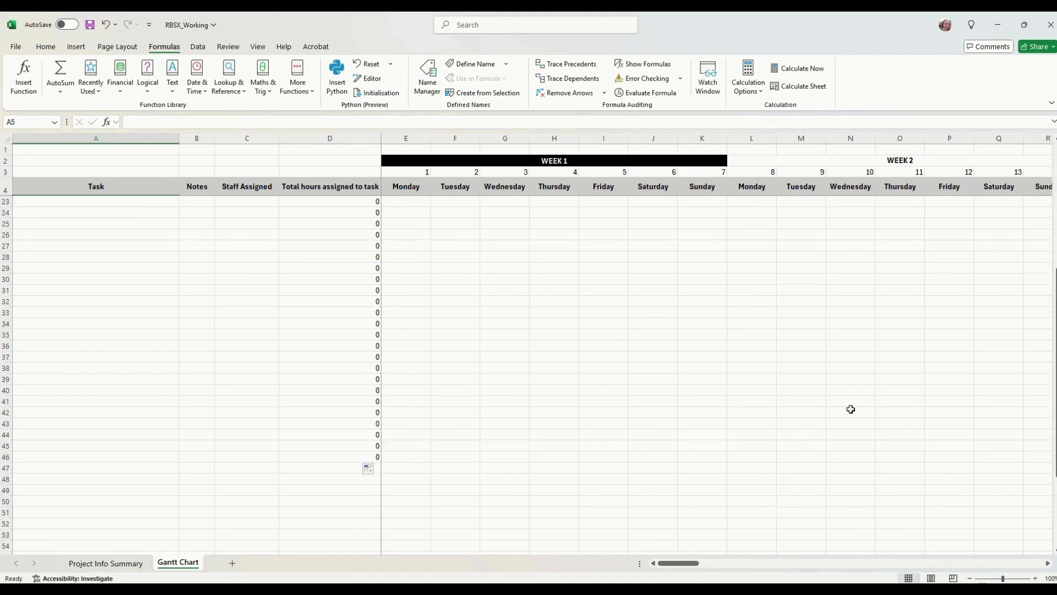
pyautogui.scroll(6, 770, 431)
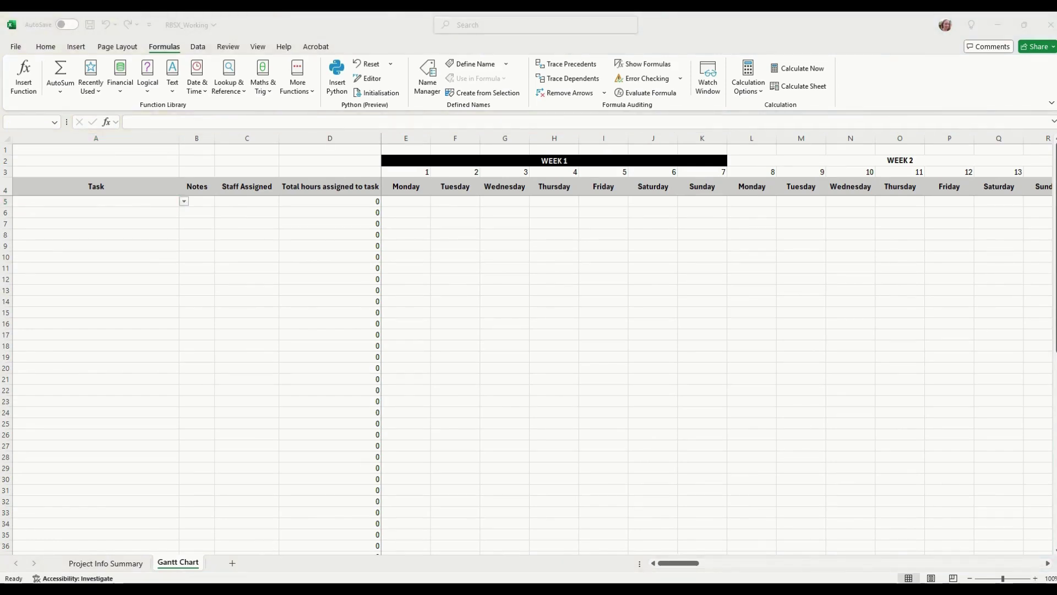
# - Insert a blank column before the Task column
pyautogui.click(60, 139)
pyautogui.rightClick(64, 139)
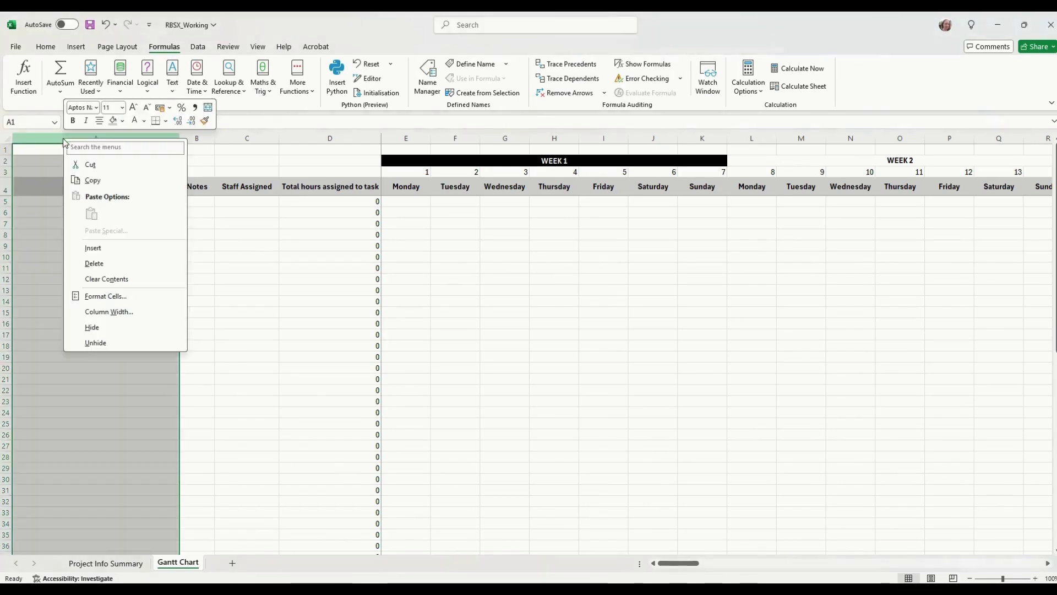
pyautogui.click(98, 251)
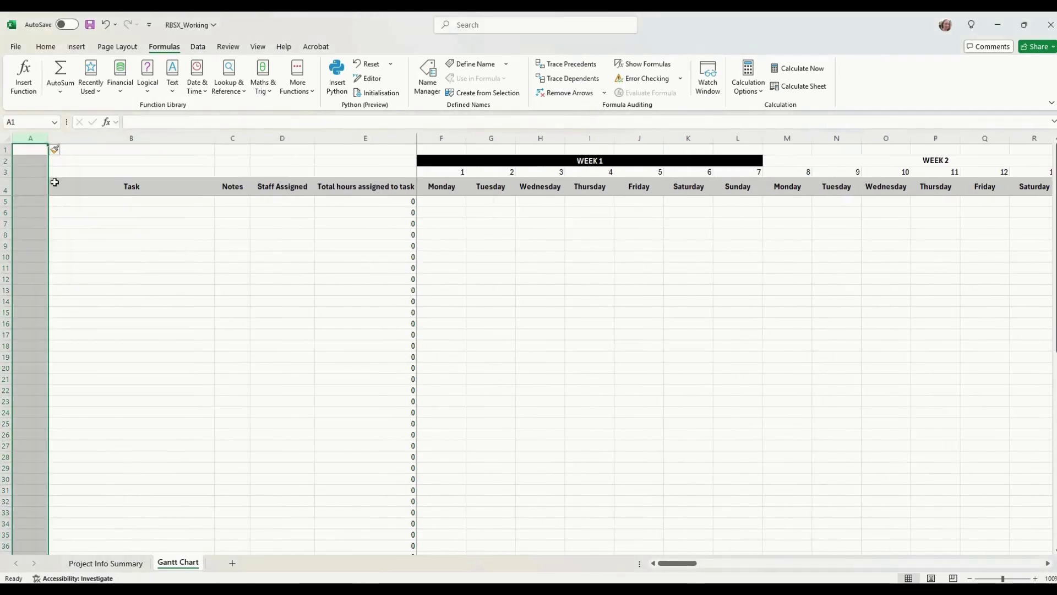
# - Enter the phase label Planning & Analysis in cell A5, beside the first task row
pyautogui.click(32, 205)
pyautogui.moveTo(32, 206); pyautogui.dragTo(44, 225)
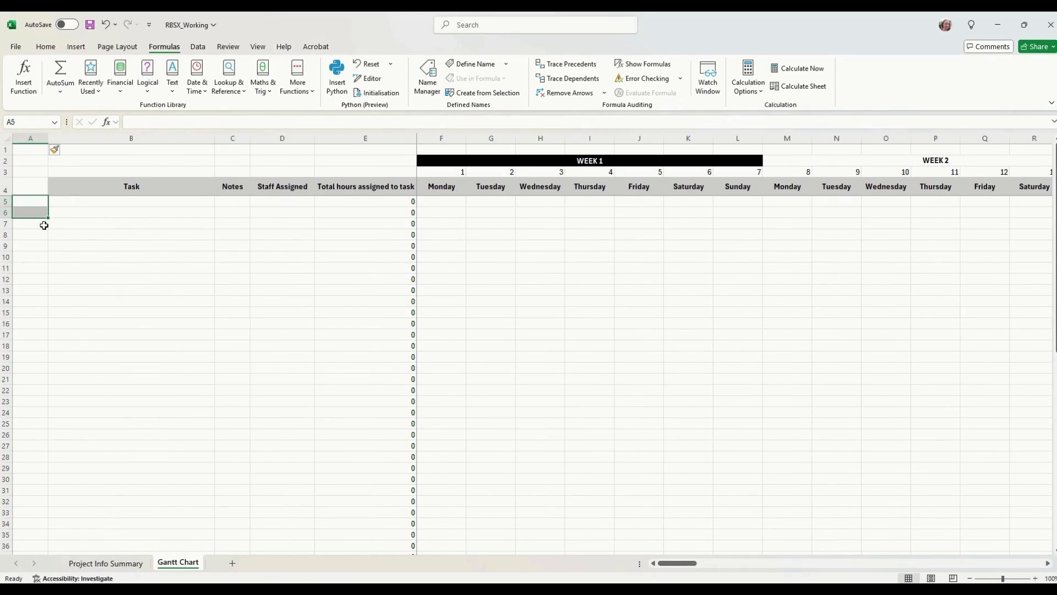
pyautogui.hotkey('shift', 'Up')
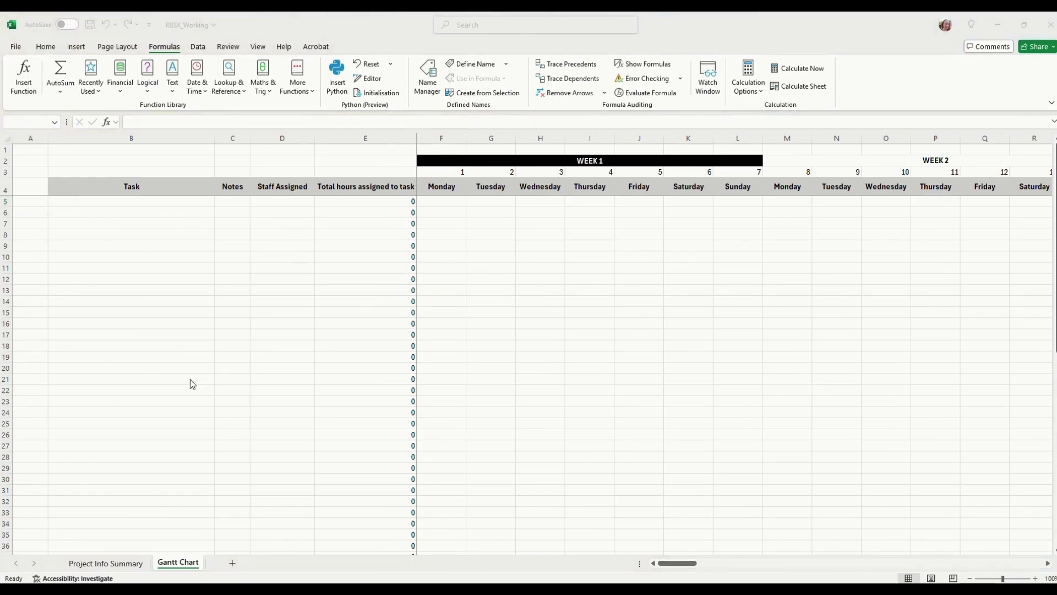
pyautogui.click(21, 204)
pyautogui.write('Planning & Analysis')
pyautogui.press('Tab')
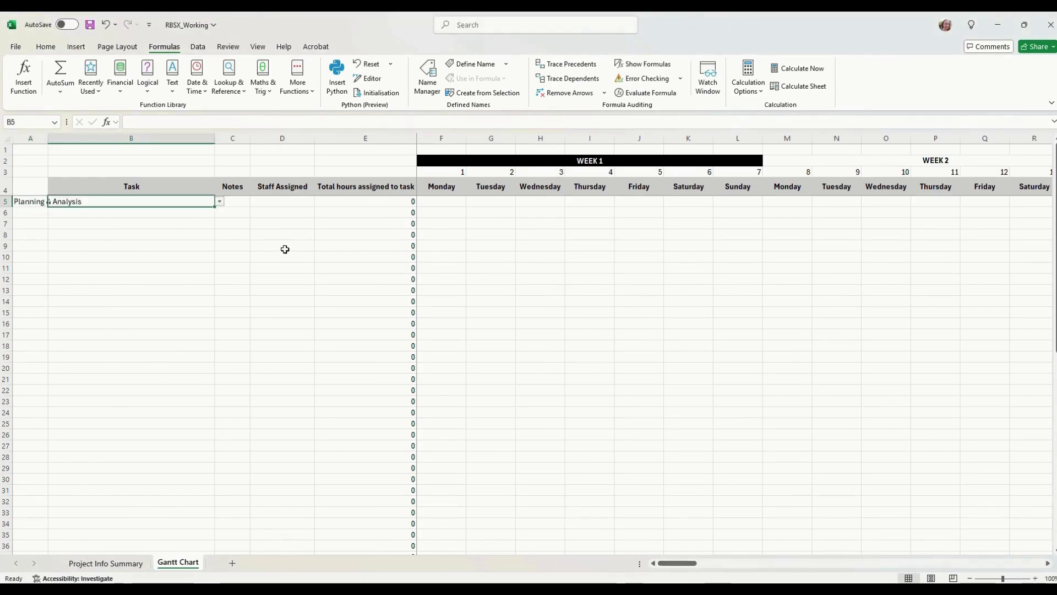
# - Choose Upgrade infrastructure from the task list in B5 and select B6 below it
pyautogui.click(219, 202)
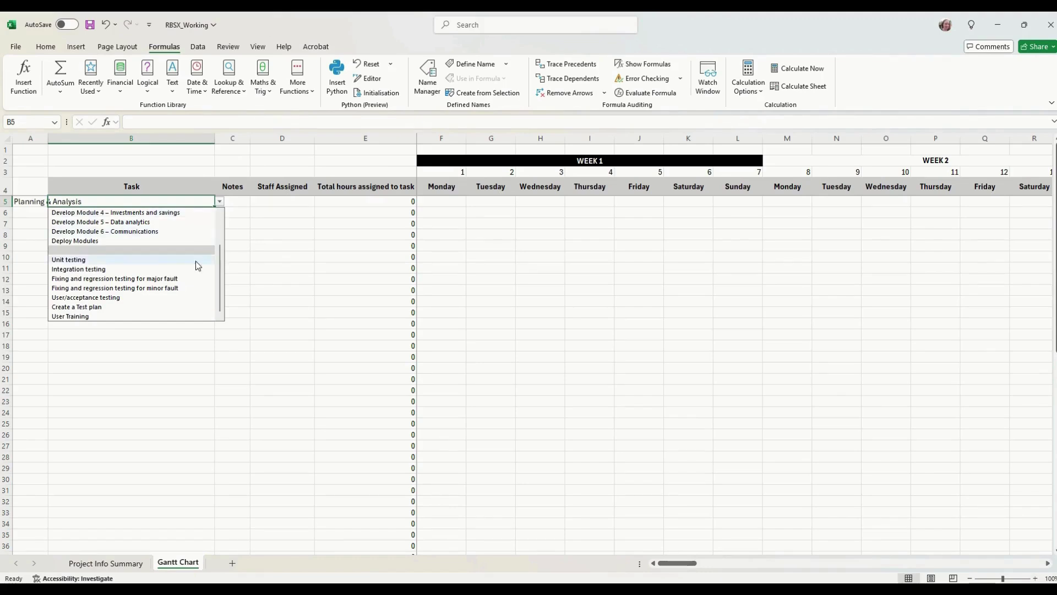
pyautogui.scroll(2, 167, 308)
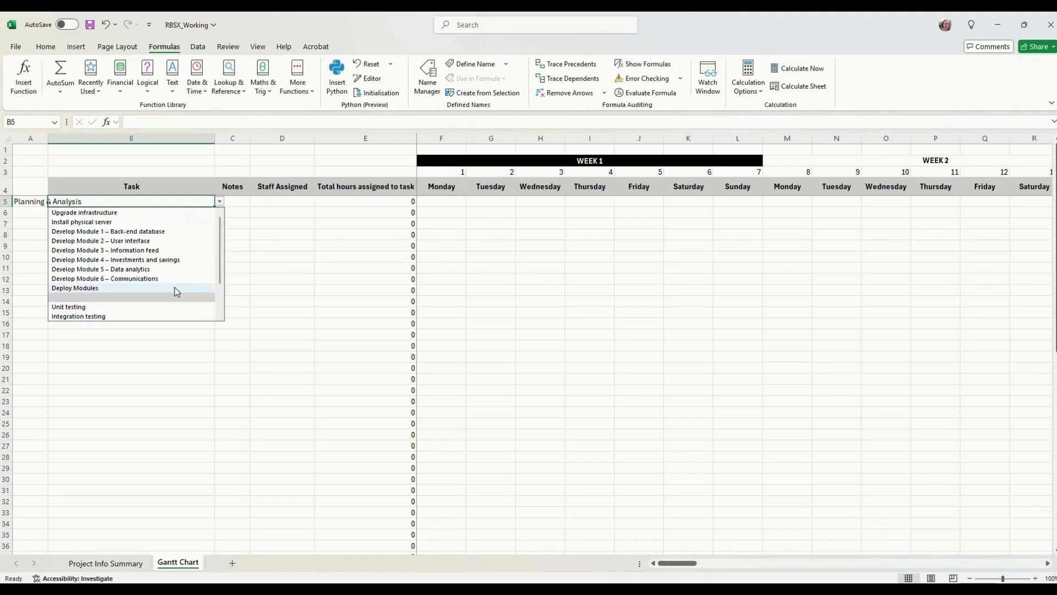
pyautogui.click(147, 211)
pyautogui.click(143, 268)
pyautogui.click(149, 215)
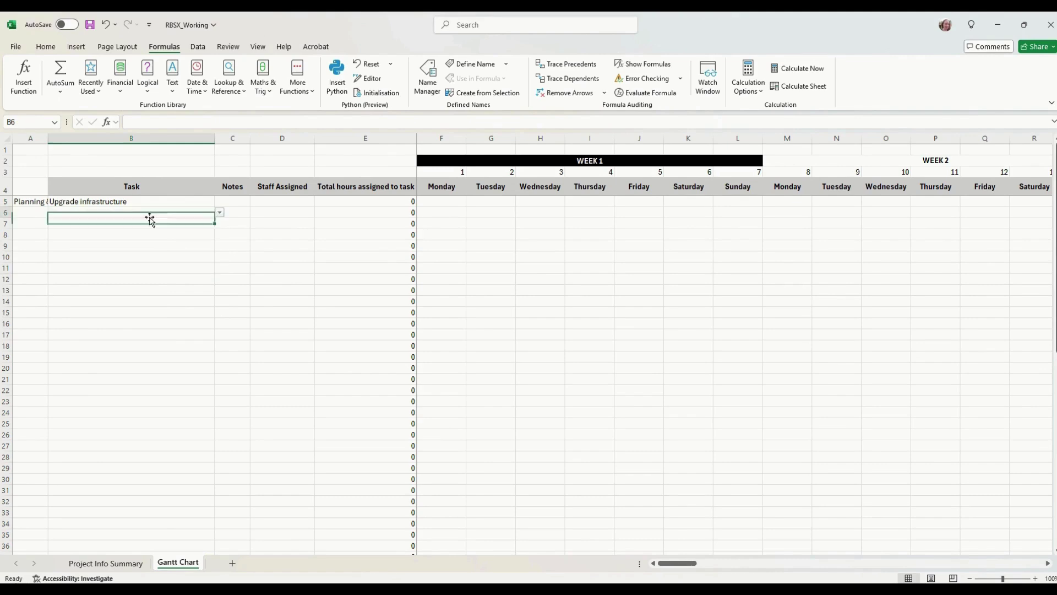
# - Choose Create a Test plan from the task list in B6
pyautogui.click(219, 212)
pyautogui.scroll(-4, 179, 282)
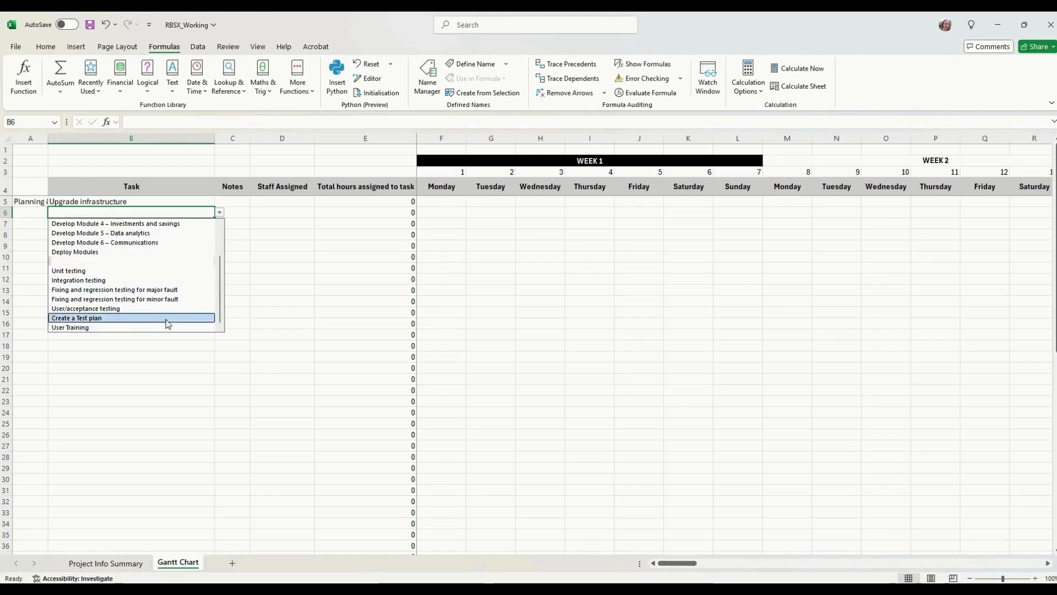
pyautogui.click(166, 319)
pyautogui.click(319, 293)
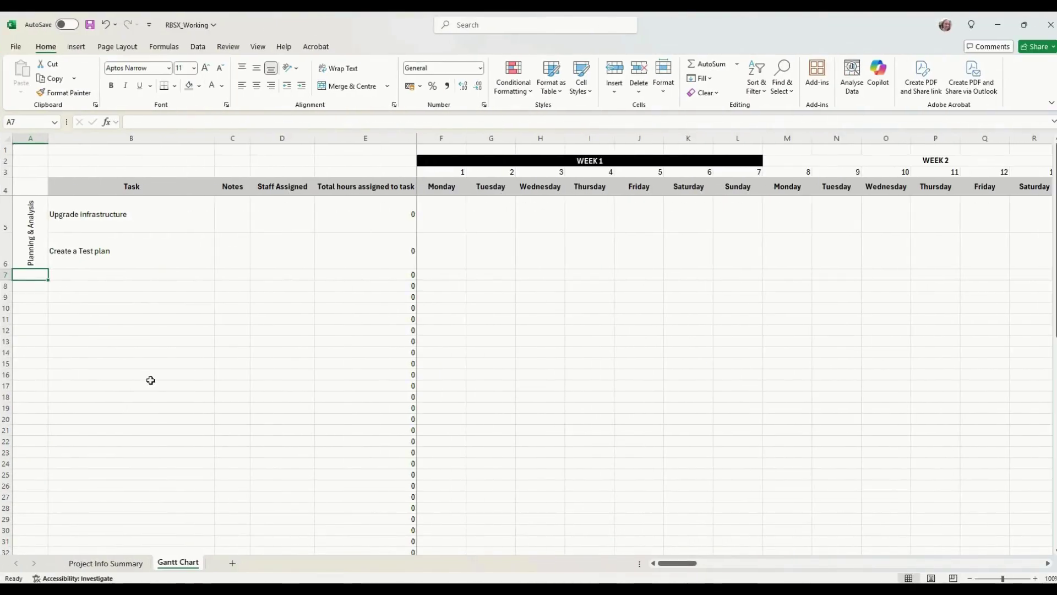
# - Enter the phase label Module Development in cell A7, below the Planning & Analysis rows
pyautogui.write('Module')
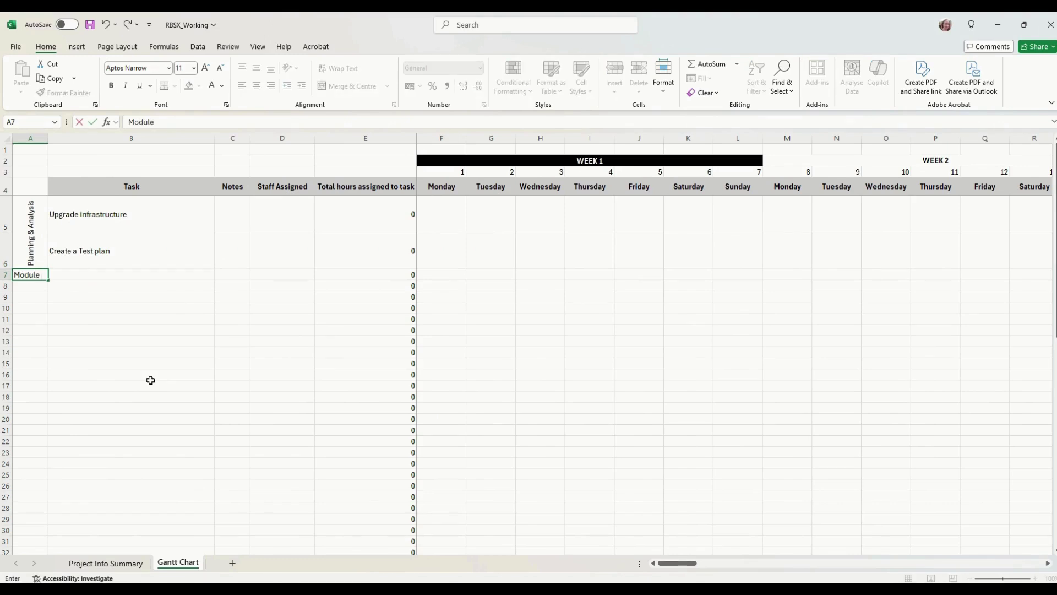
pyautogui.write(' Development')
pyautogui.press('Tab')
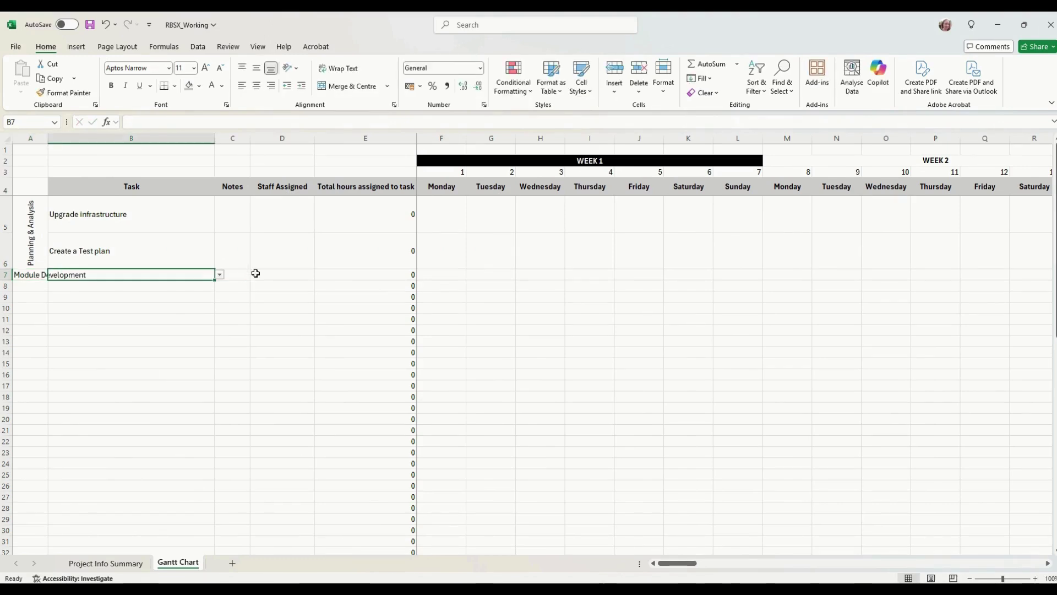
# - Choose the tasks Develop Module 1 through Develop Module 6 from the task lists in B7 to B12
pyautogui.click(219, 274)
pyautogui.click(178, 303)
pyautogui.click(177, 284)
pyautogui.click(220, 285)
pyautogui.click(189, 326)
pyautogui.click(170, 298)
pyautogui.click(219, 296)
pyautogui.click(196, 350)
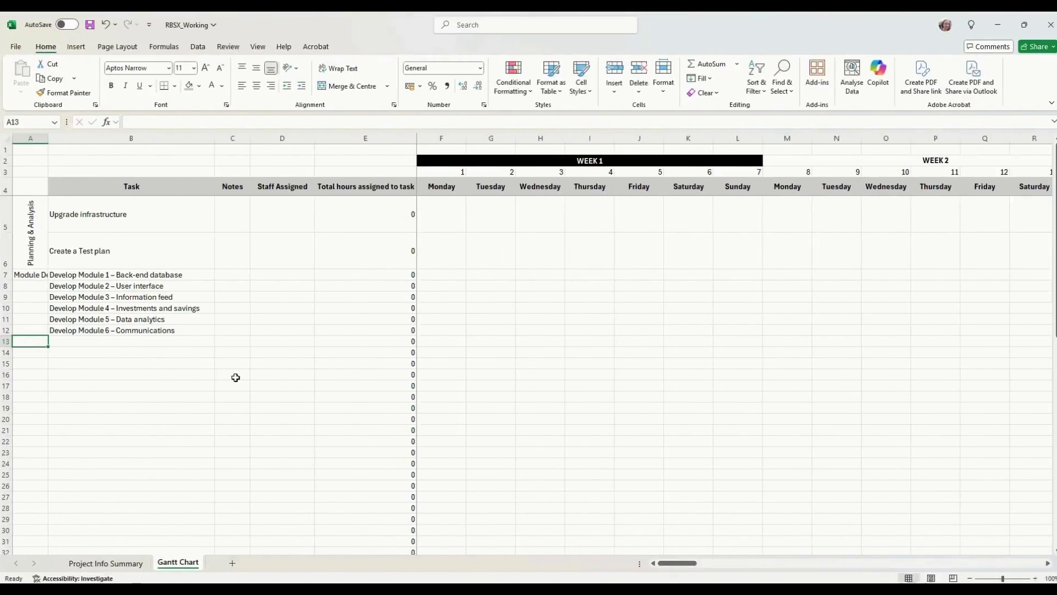
# - Enter the phase label Testing in A13 and choose Unit testing as its first task in B13
pyautogui.write('Testing')
pyautogui.click(212, 352)
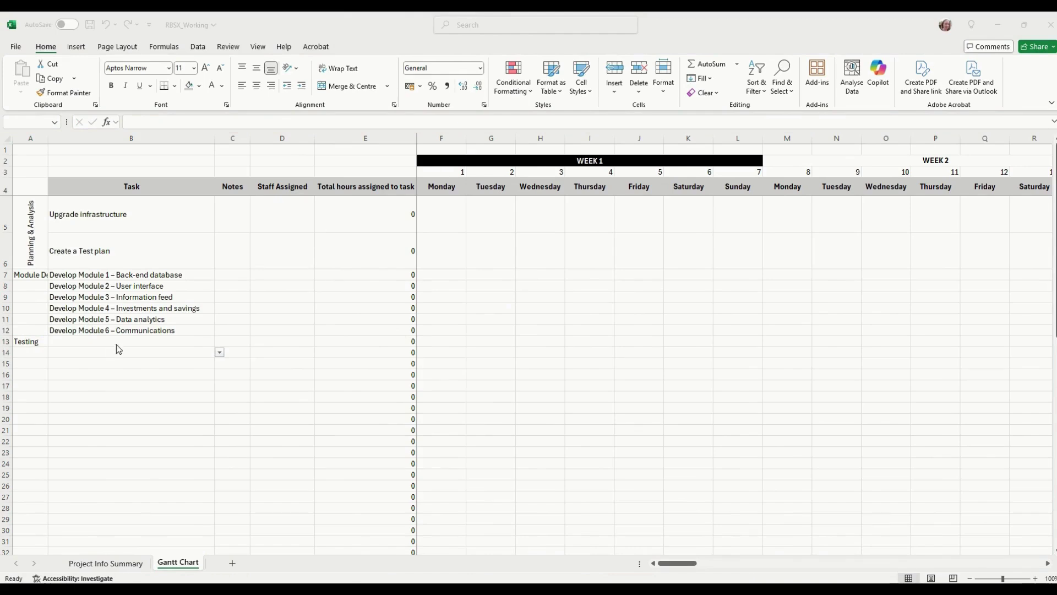
pyautogui.click(137, 342)
pyautogui.click(220, 341)
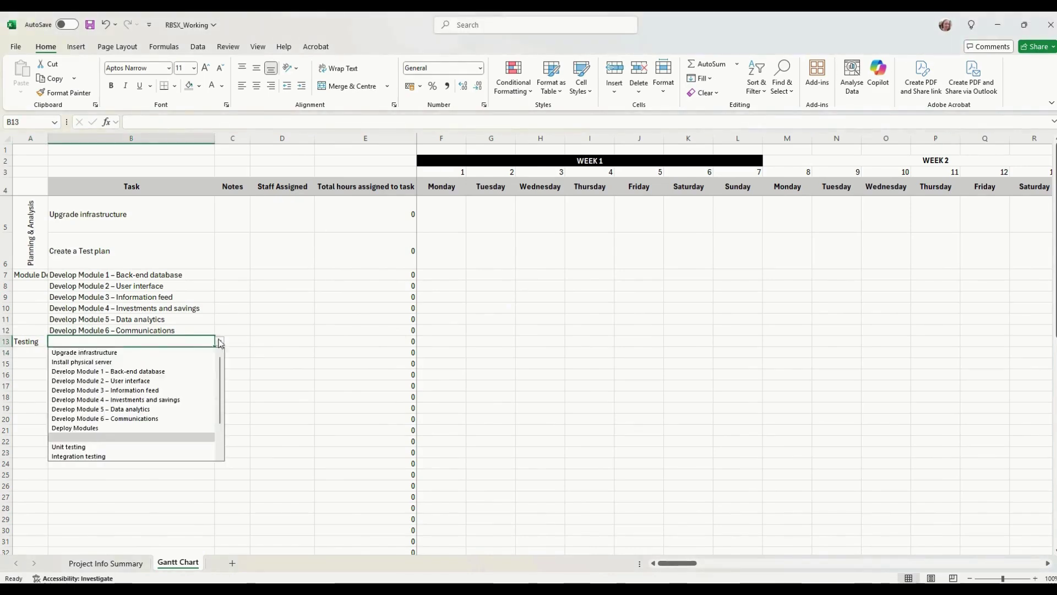
pyautogui.scroll(-1, 168, 413)
pyautogui.click(154, 419)
# - Widen the Notes column and enter the note Unit testing Module 1 in C13
pyautogui.click(254, 138)
pyautogui.moveTo(251, 138); pyautogui.dragTo(384, 140)
pyautogui.click(237, 340)
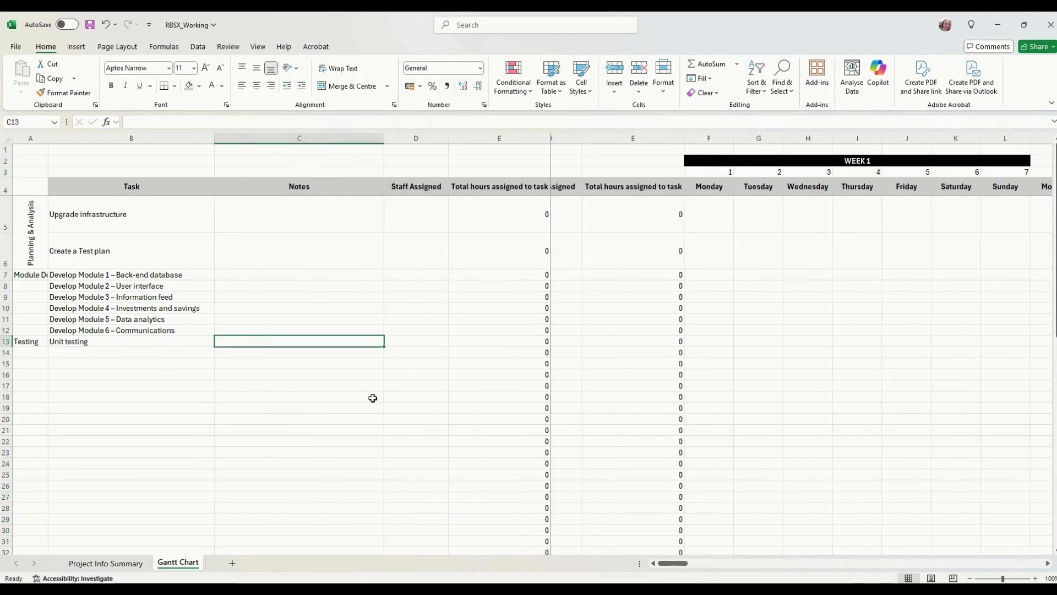
pyautogui.write('Unit testin')
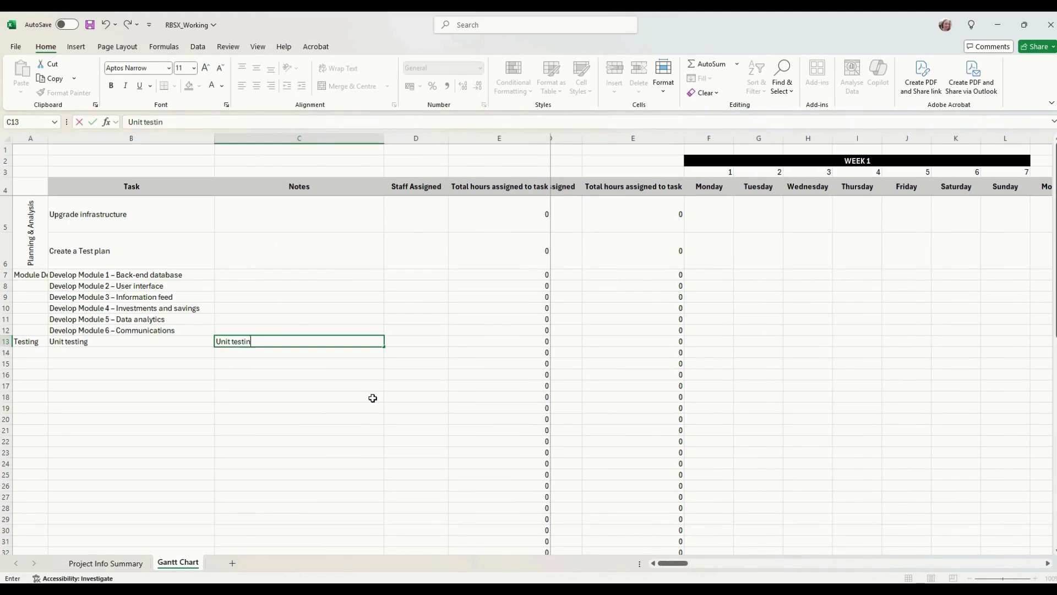
pyautogui.write('g Module 1')
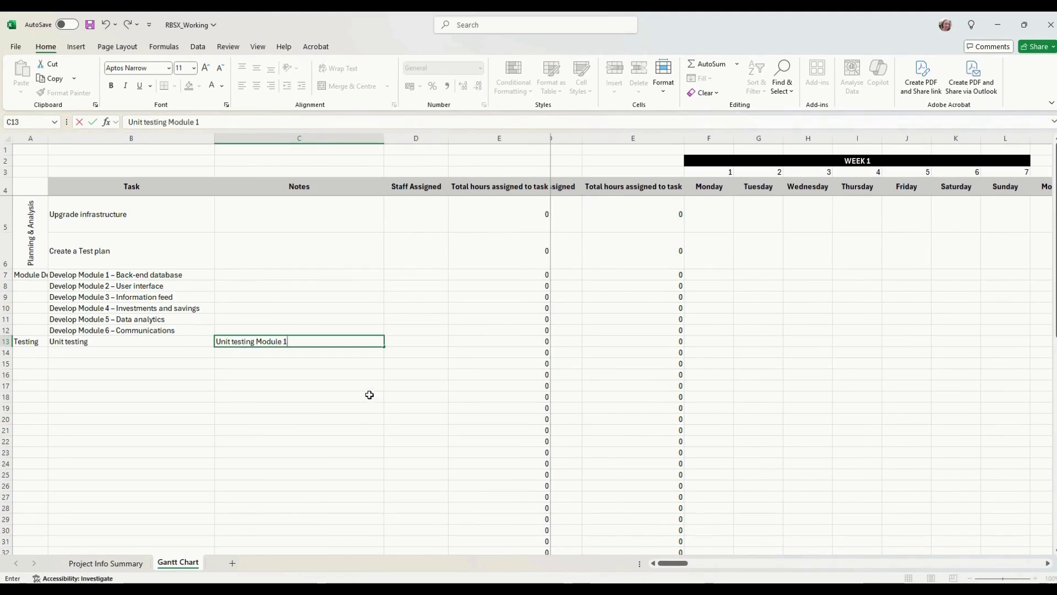
pyautogui.click(368, 396)
# - Choose Unit testing in B14 and fill the note from C13 down to C14 as Unit testing Module 2
pyautogui.click(165, 353)
pyautogui.click(219, 353)
pyautogui.click(170, 455)
pyautogui.press('Return')
pyautogui.click(226, 354)
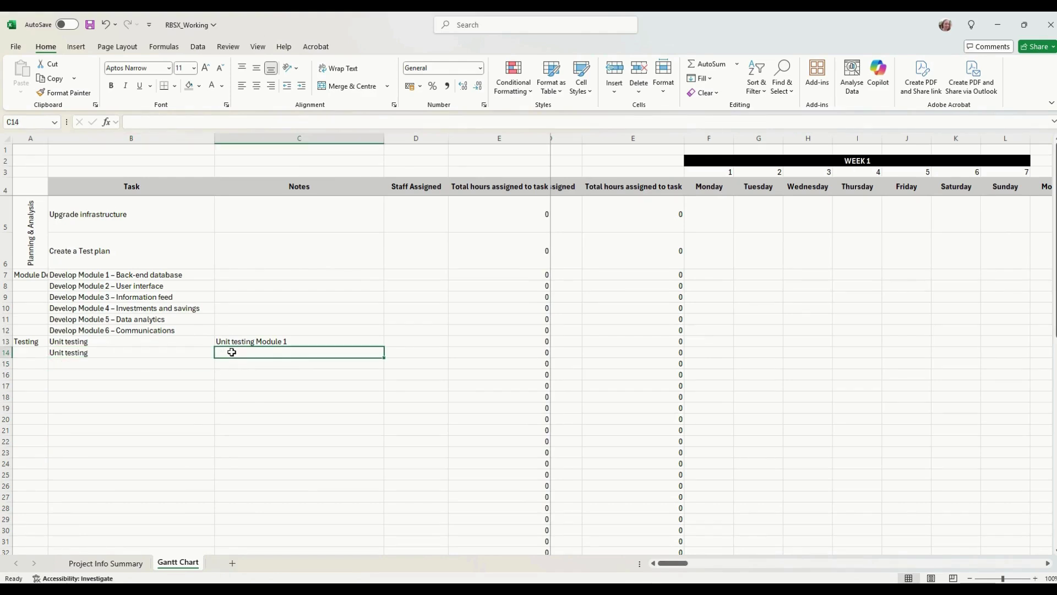
pyautogui.press('Up')
pyautogui.moveTo(384, 346); pyautogui.dragTo(297, 353)
pyautogui.doubleClick(296, 351)
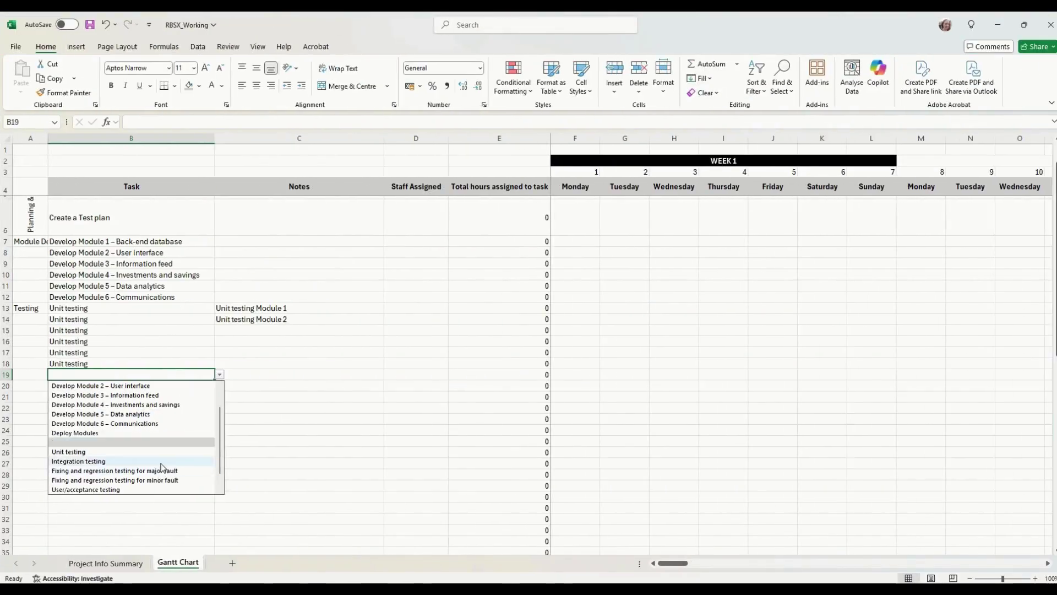
# - Choose Integration testing from the task lists in B19 and B20, below the unit testing rows
pyautogui.click(160, 463)
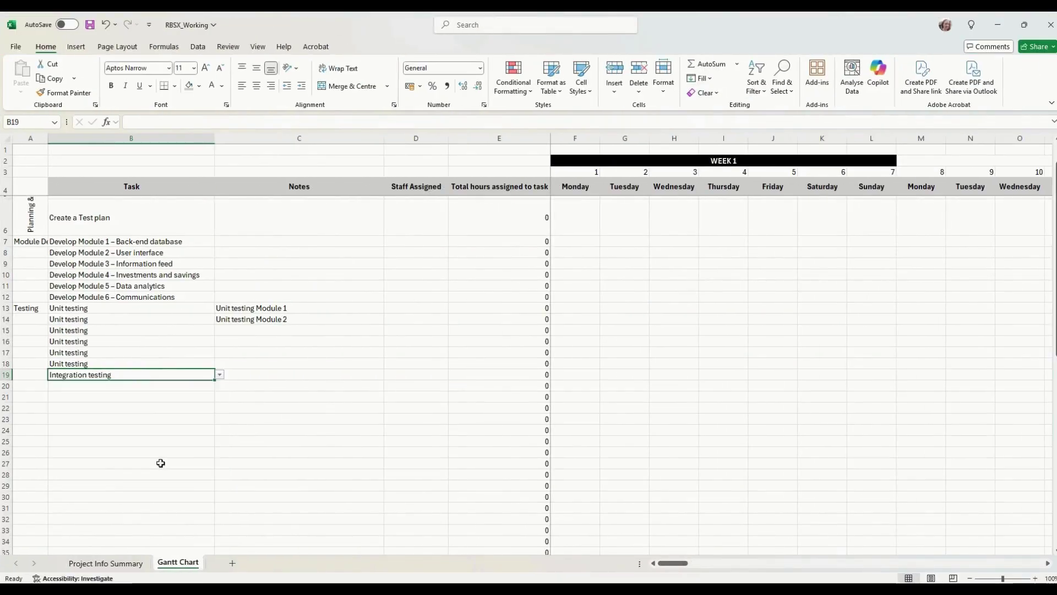
pyautogui.click(332, 397)
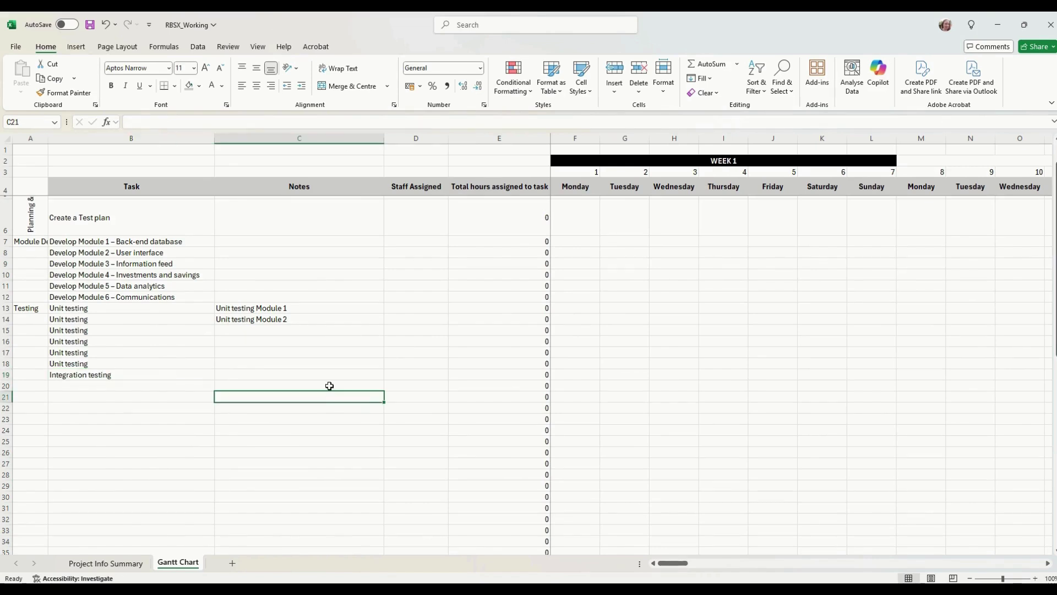
pyautogui.click(119, 375)
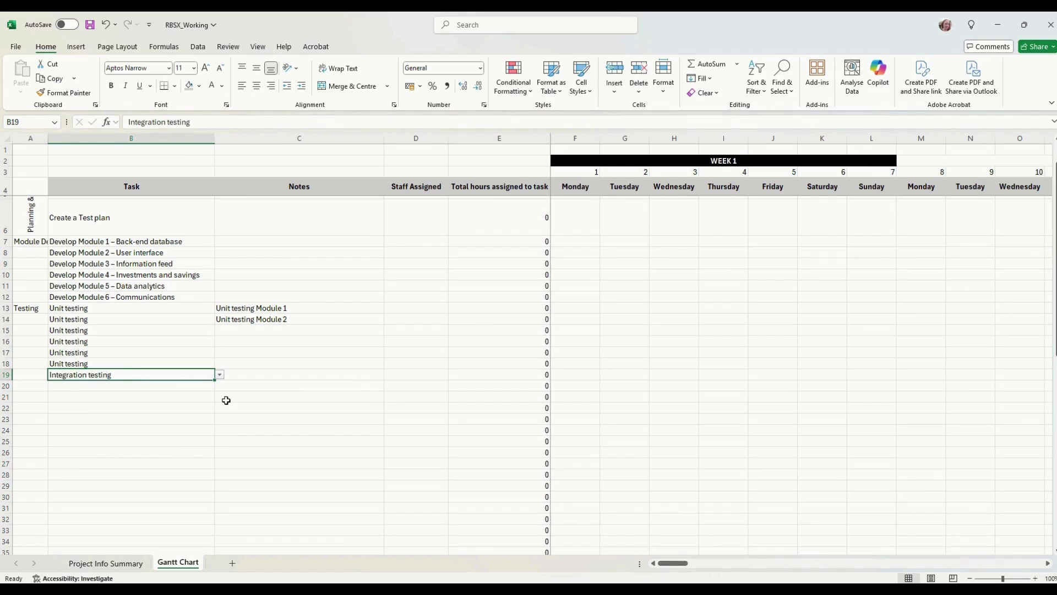
pyautogui.click(175, 387)
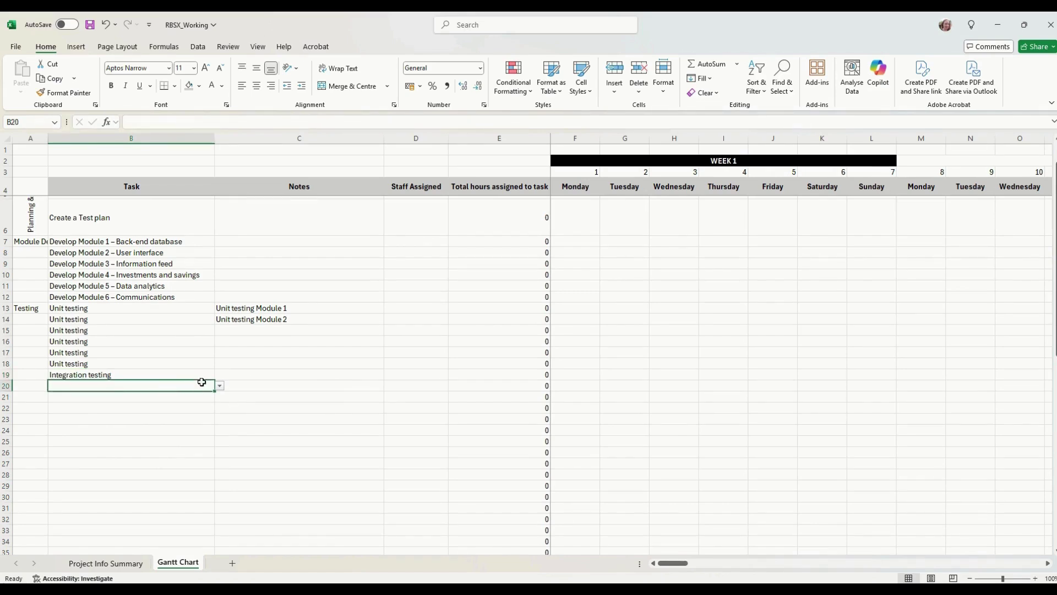
pyautogui.click(220, 388)
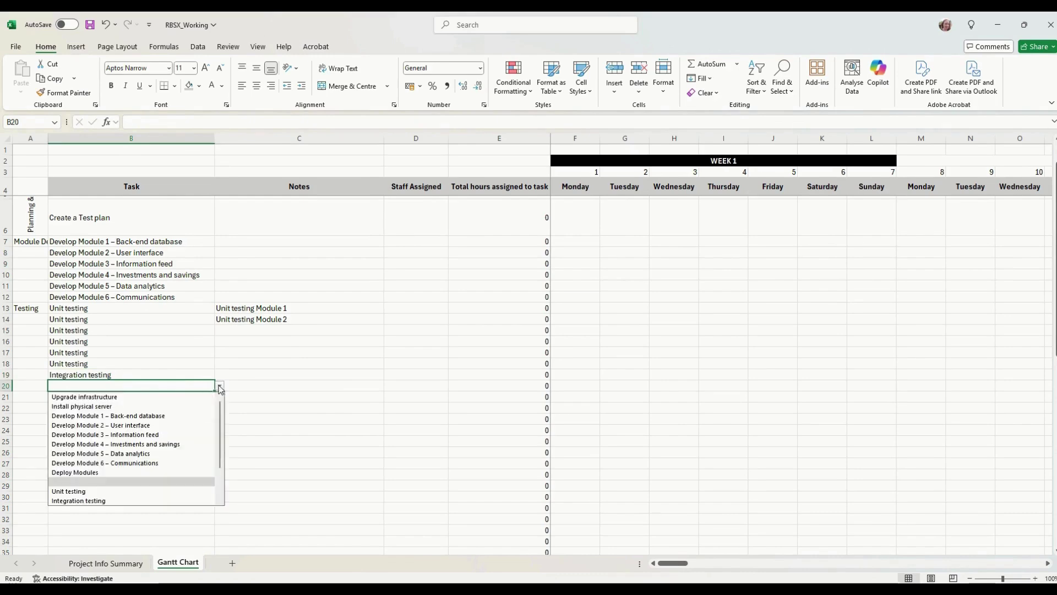
pyautogui.click(170, 500)
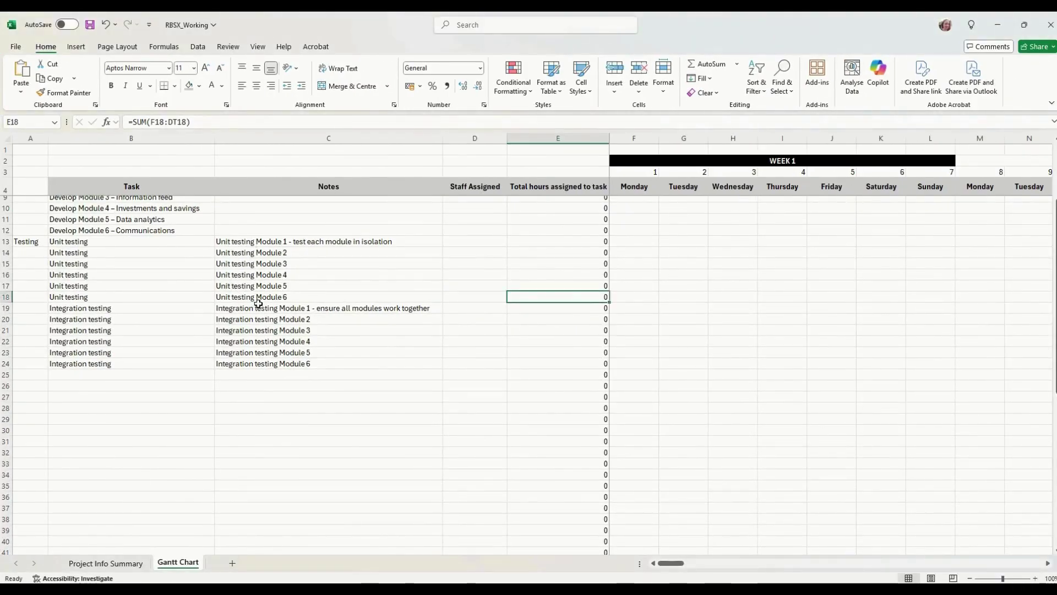
# - Choose Fixing and regression testing for major fault from the task list in B25
pyautogui.click(331, 242)
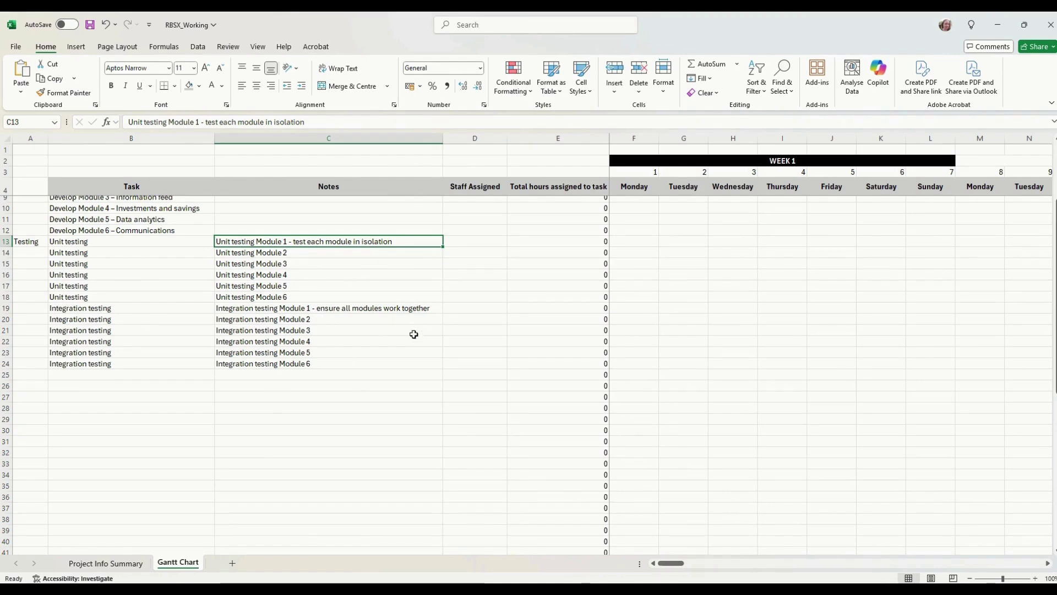
pyautogui.scroll(-3, 330, 330)
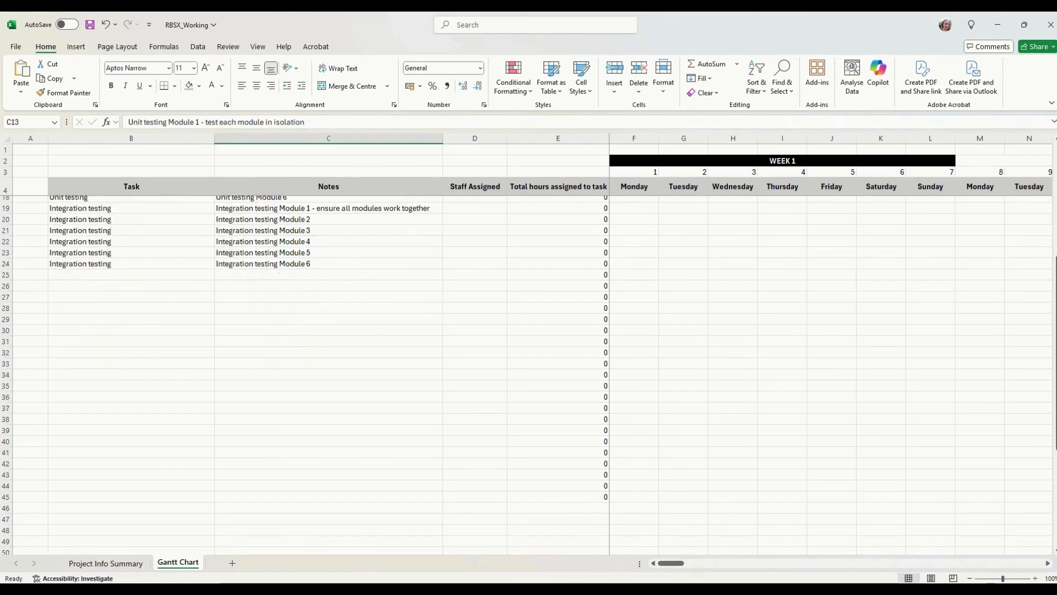
pyautogui.click(206, 275)
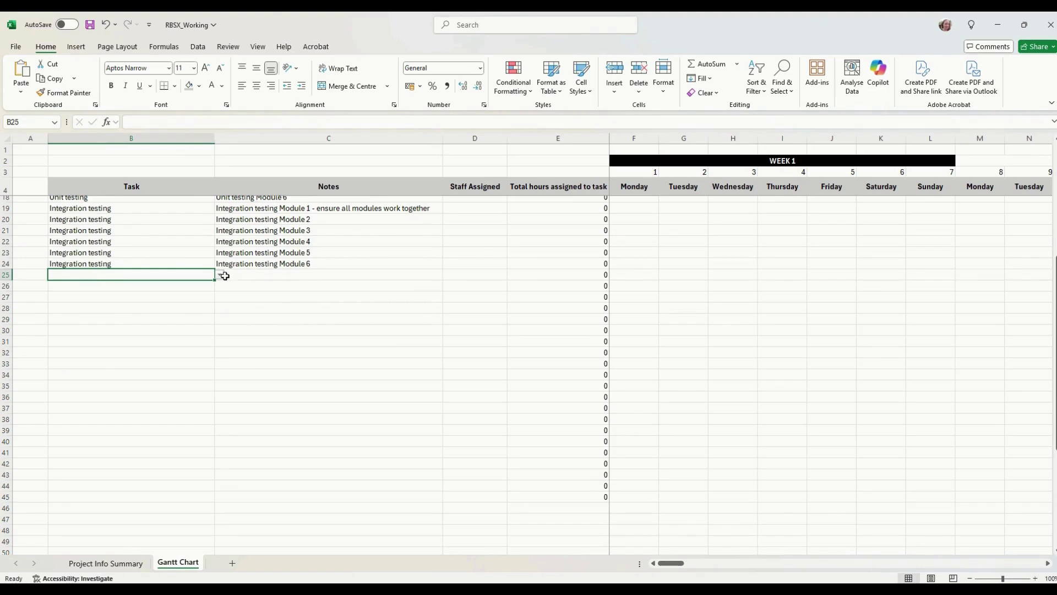
pyautogui.click(221, 275)
pyautogui.scroll(-3, 173, 307)
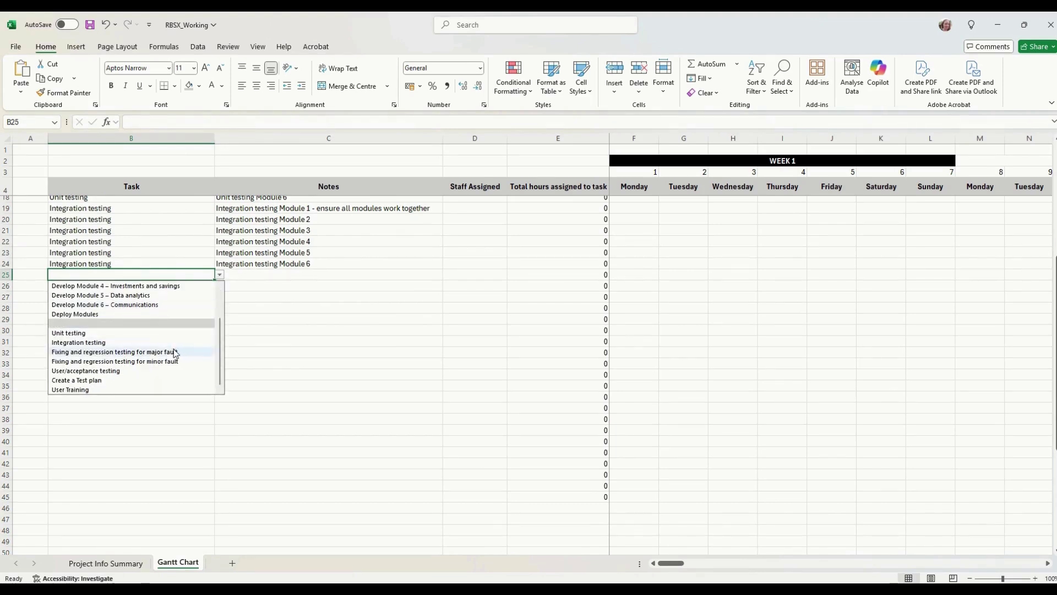
pyautogui.click(174, 352)
# - Enter the note "No more than 3 major faults will be found throughout the whole project" in C25 and widen the Notes column to fit
pyautogui.click(255, 274)
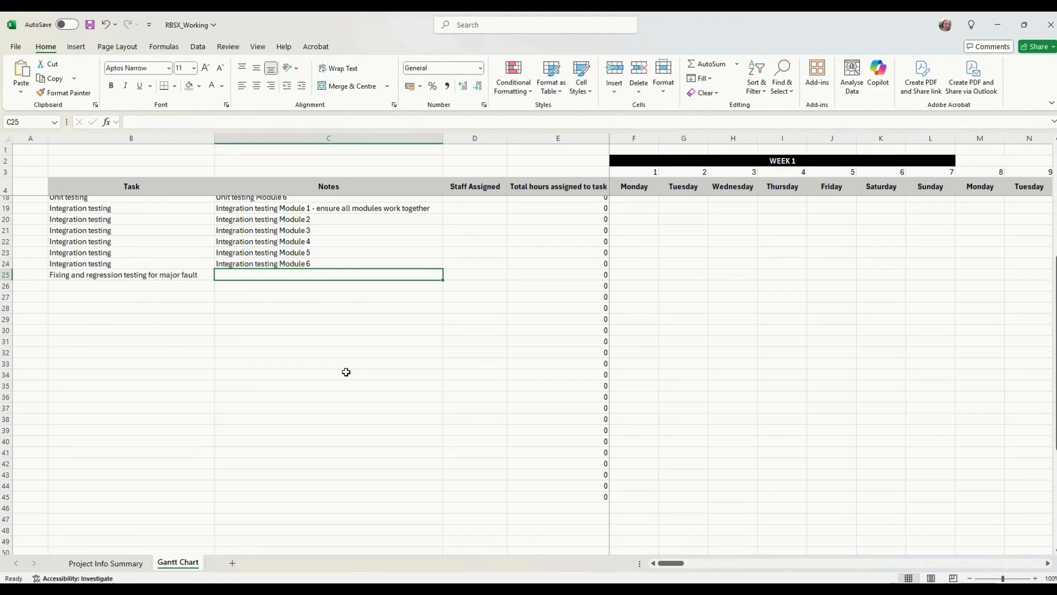
pyautogui.write('No more than 3 major faults will be found throughout the whole project')
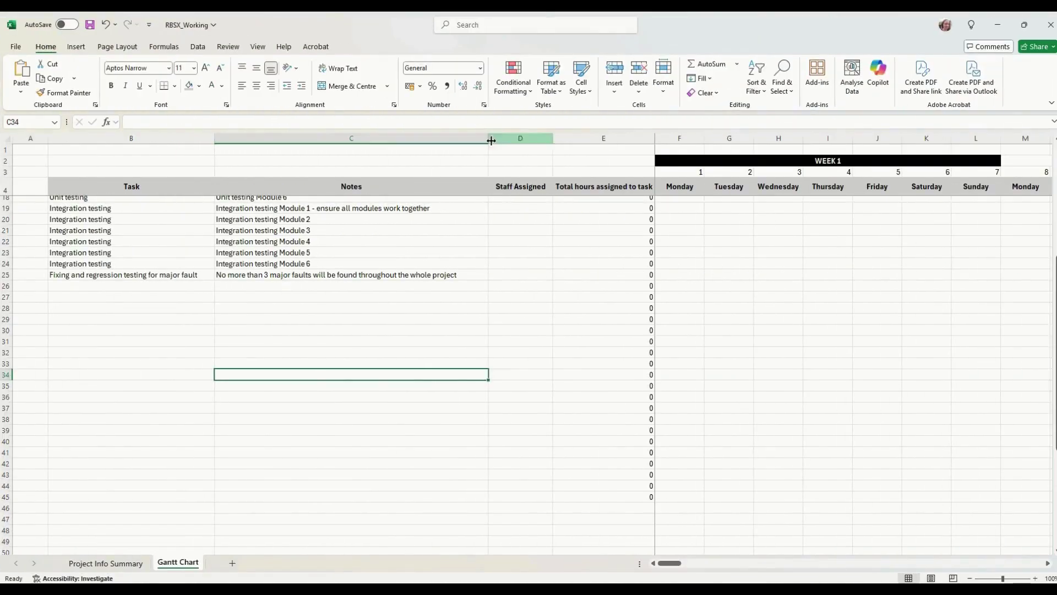
pyautogui.moveTo(491, 140); pyautogui.dragTo(532, 141)
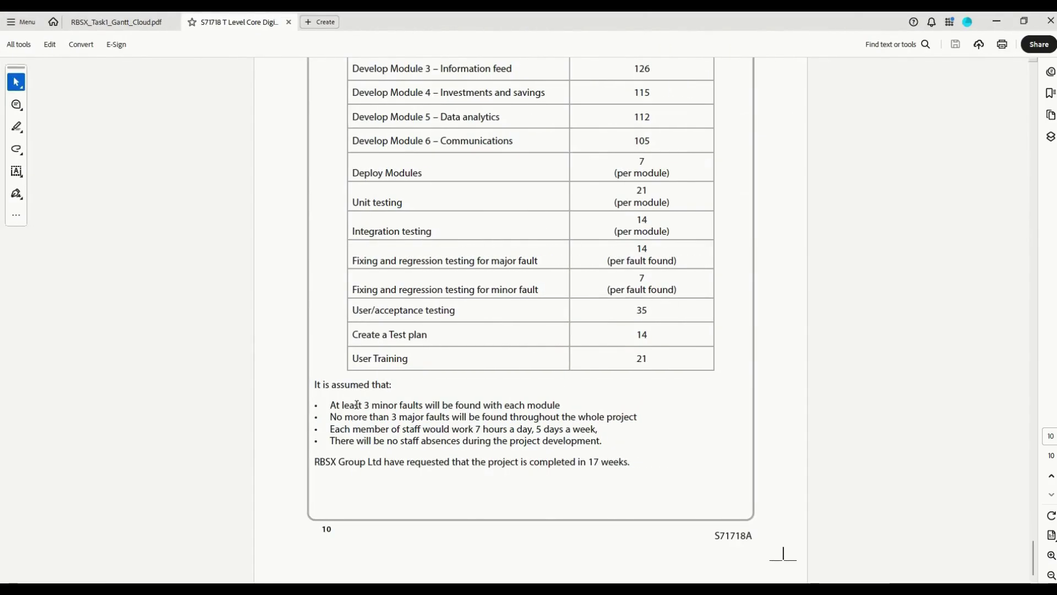
# - In the project brief PDF in Acrobat, examine the major fault assumption and the work hours per major fault
pyautogui.moveTo(330, 417); pyautogui.dragTo(643, 417)
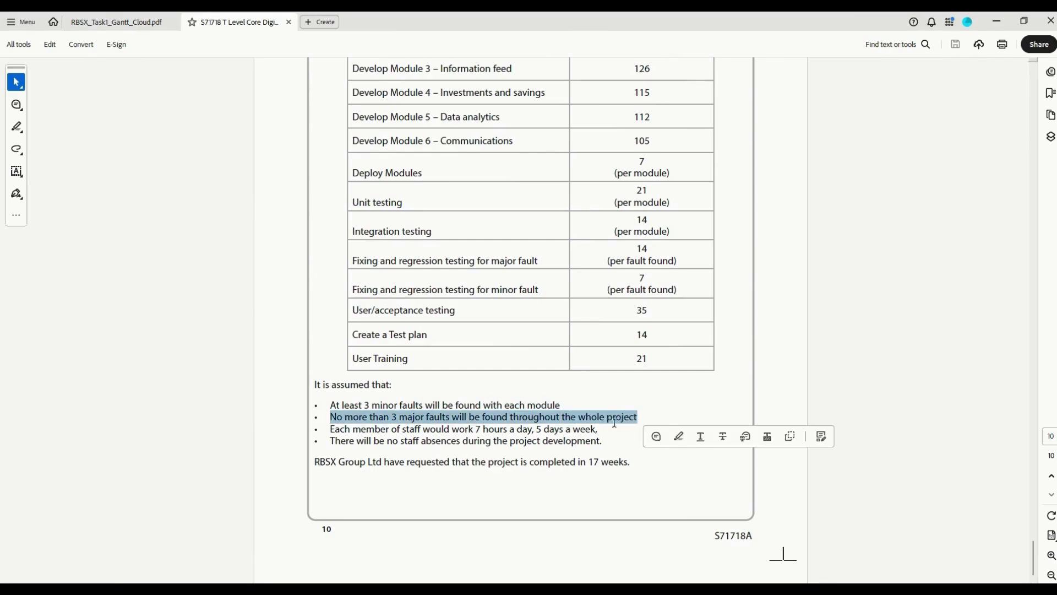
pyautogui.click(614, 423)
pyautogui.scroll(2, 591, 441)
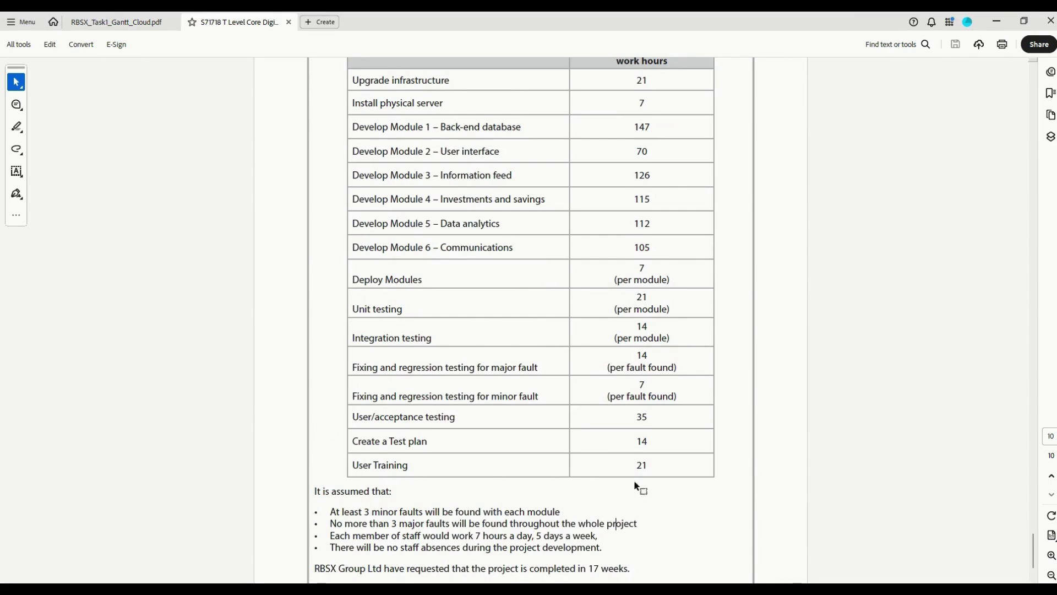
pyautogui.scroll(-1, 637, 476)
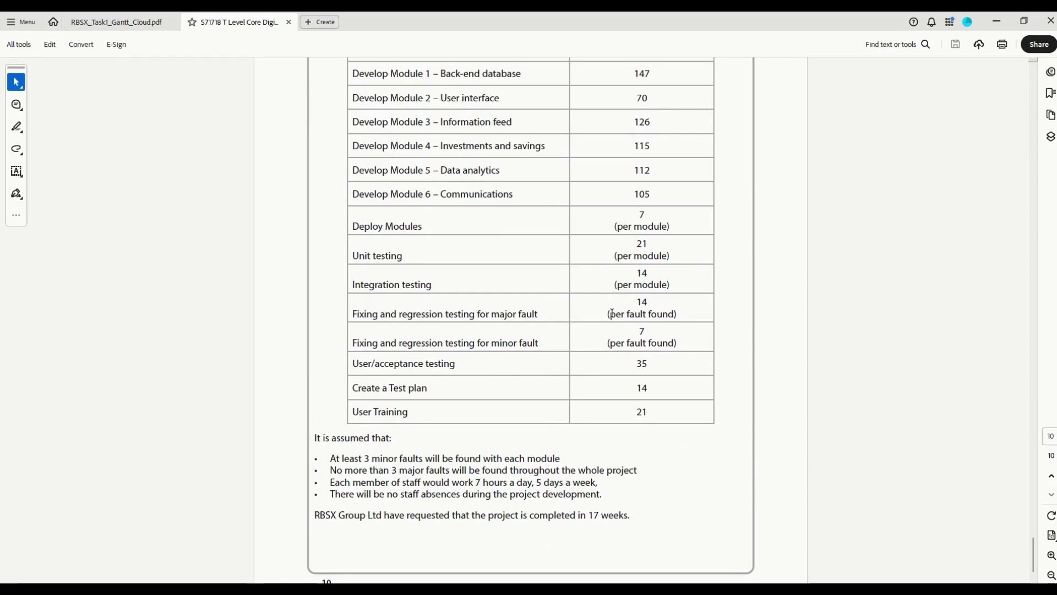
pyautogui.moveTo(638, 302); pyautogui.dragTo(677, 313)
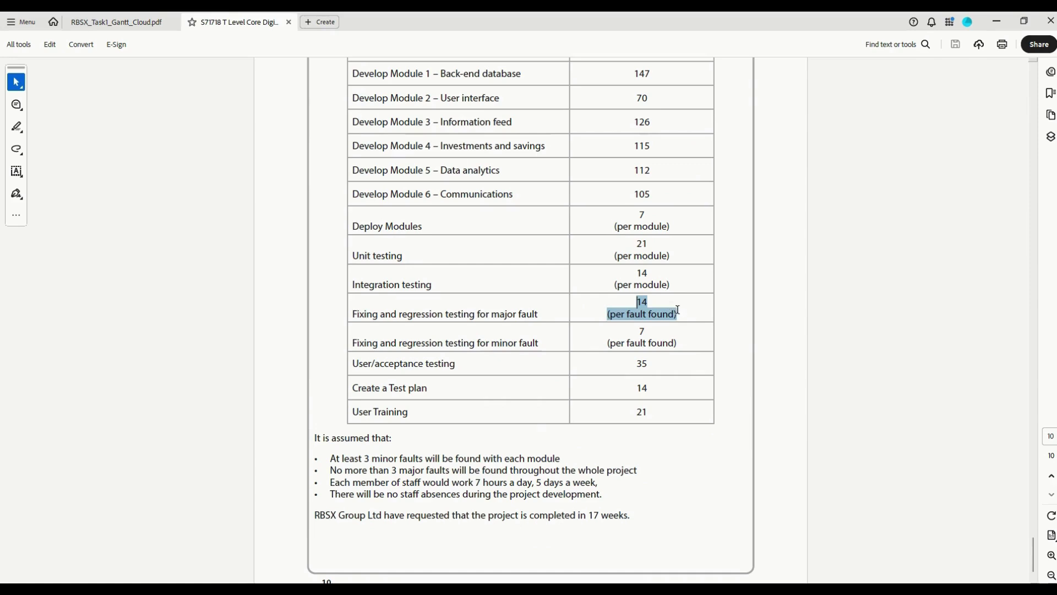
pyautogui.click(591, 480)
pyautogui.moveTo(626, 312); pyautogui.dragTo(681, 312)
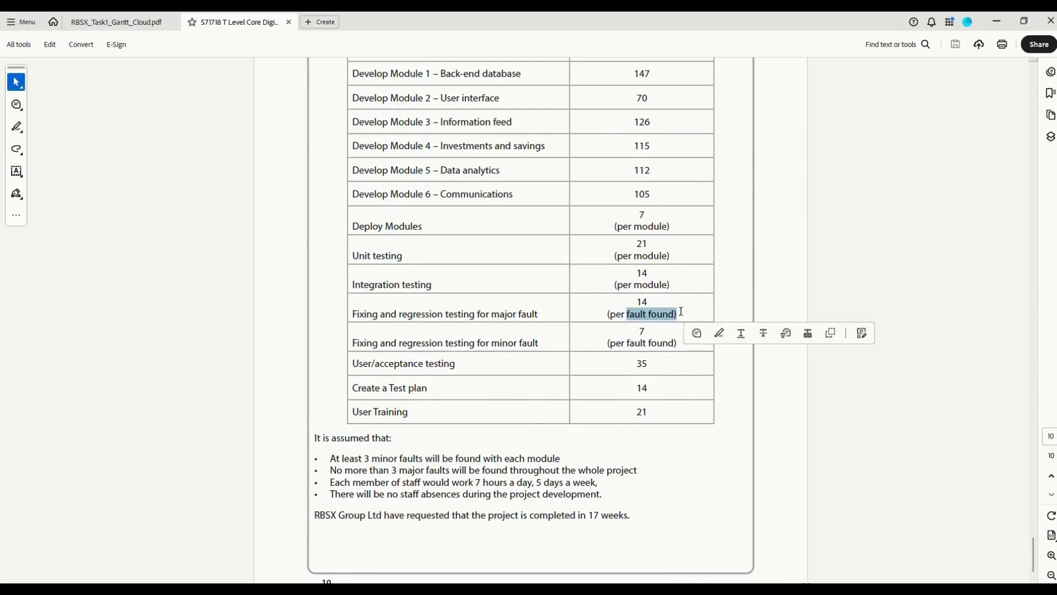
pyautogui.click(395, 470)
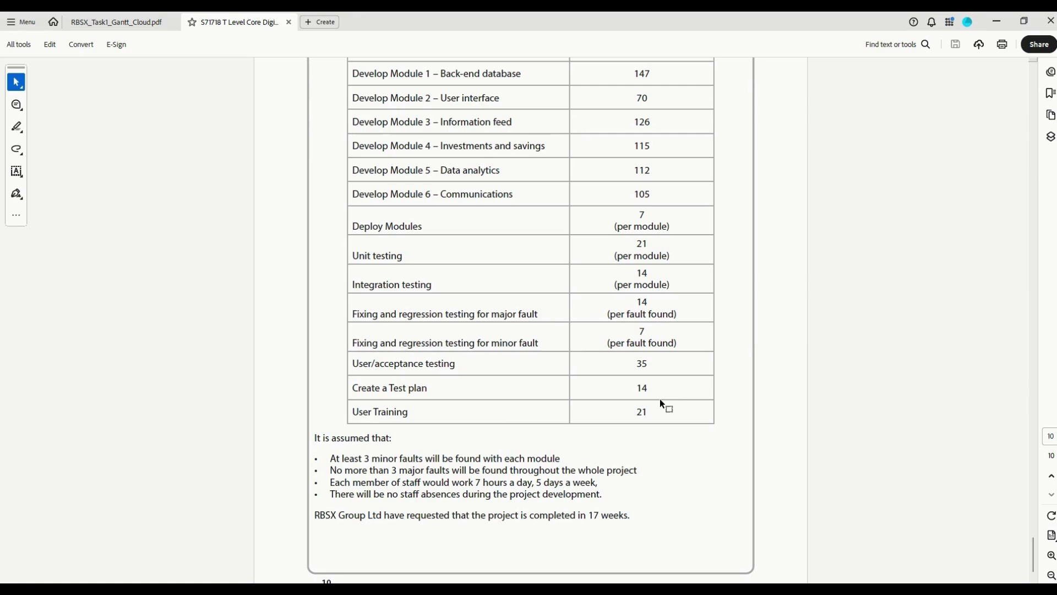
# - Return to the Excel workbook and append the calculation (14 * 3 = 42) to the major fault note in C25
pyautogui.press('super+Up')
pyautogui.doubleClick(484, 277)
pyautogui.write('(14')
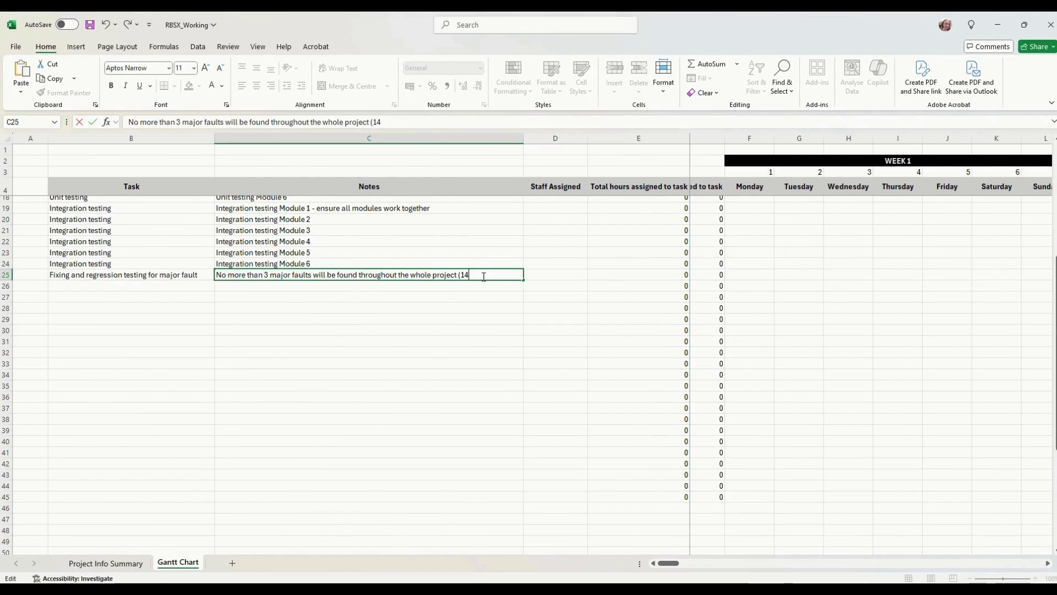
pyautogui.write(' * 3')
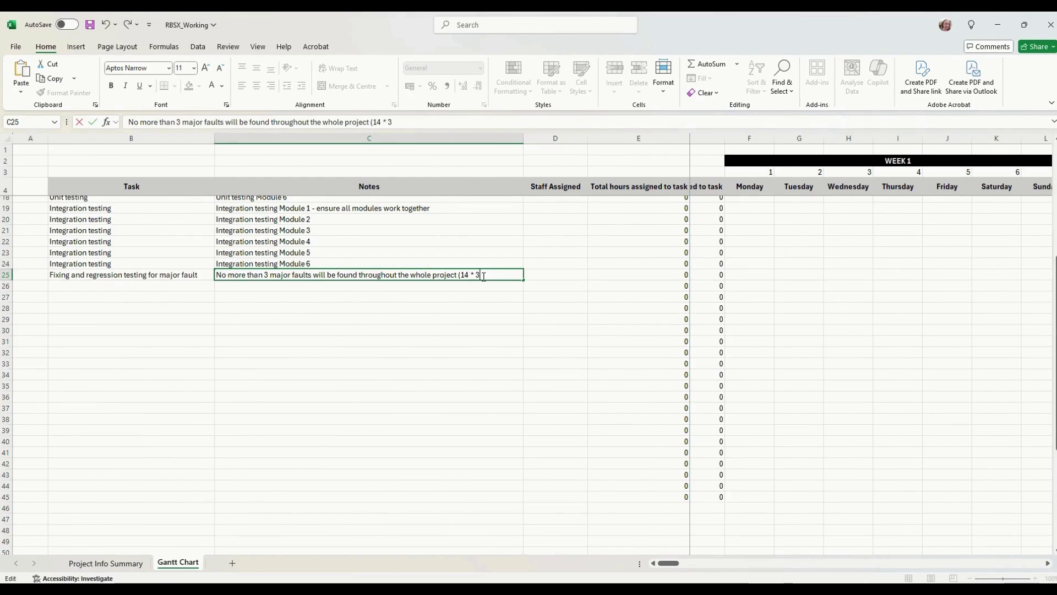
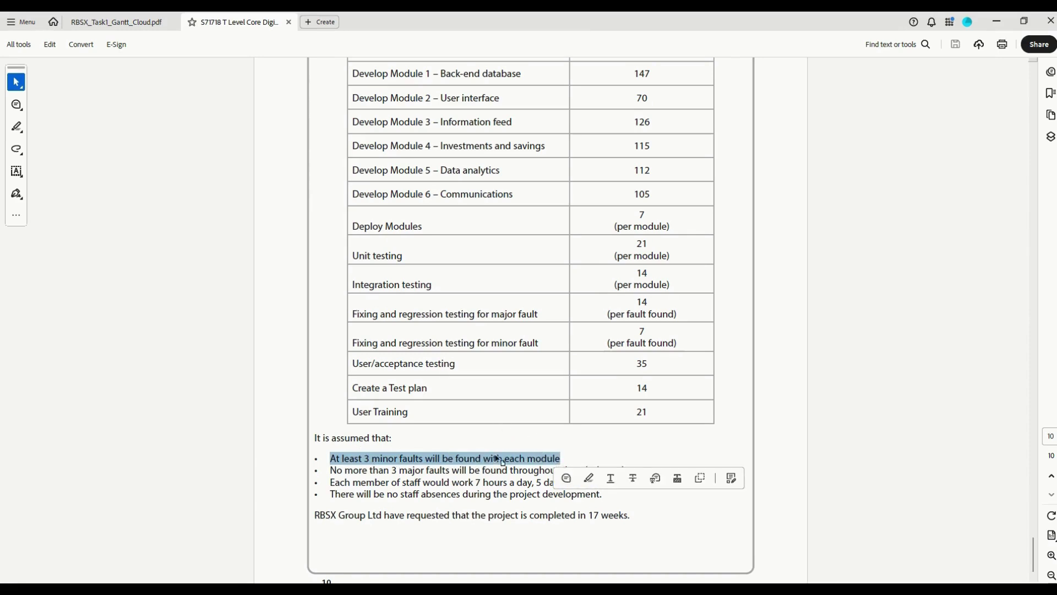
# - Check the assumption about minor faults per module in the project brief PDF
pyautogui.click(509, 413)
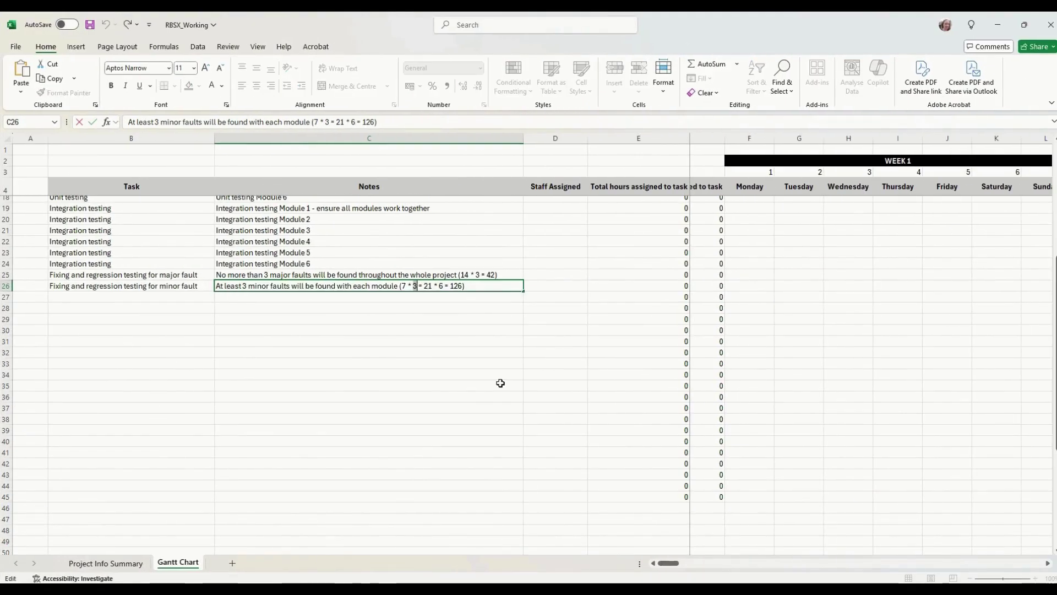
# - Complete the minor fault note in C26 with the calculation (7 * 3 = 21 * 6 = 126)
pyautogui.press('Left')
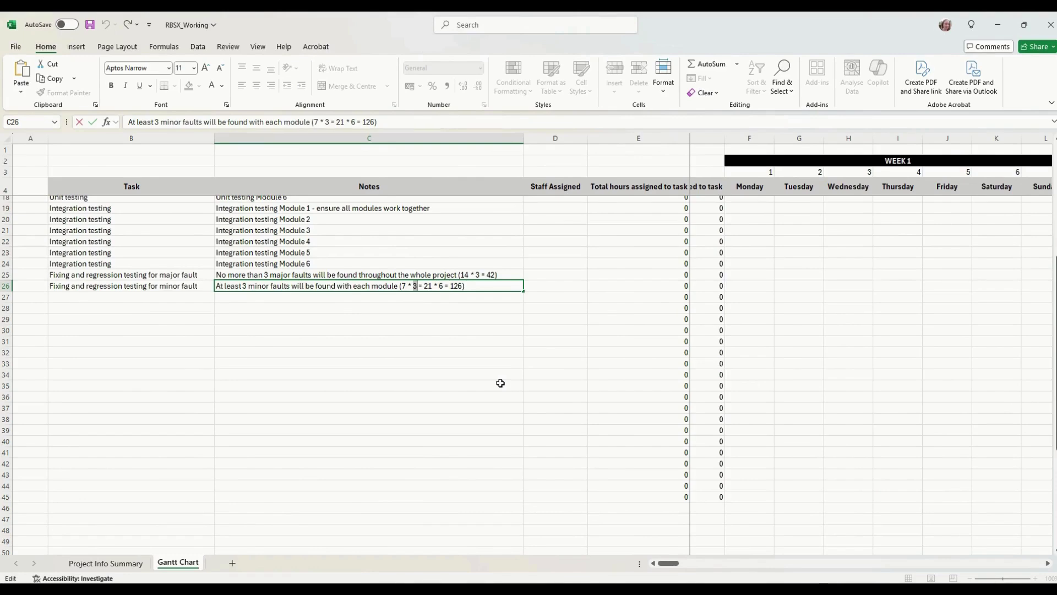
pyautogui.press('Right')
pyautogui.press('Left')
pyautogui.hotkey('shift', 'Tab')
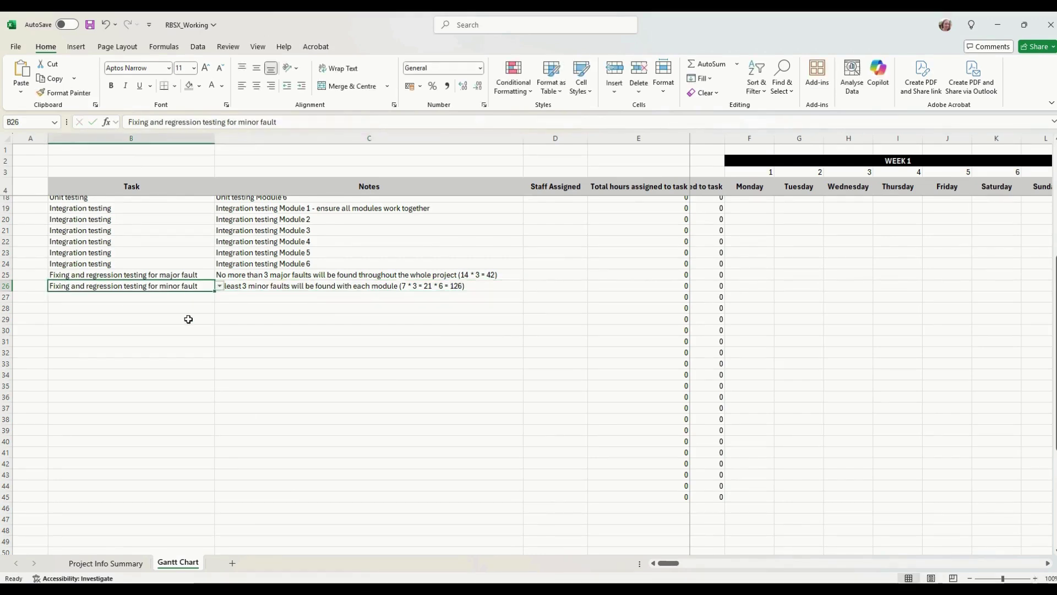
# - Set the task in B27 to User/acceptance testing and add the note "Let end users test system to ensure it meets requirements"
pyautogui.click(167, 296)
pyautogui.click(220, 298)
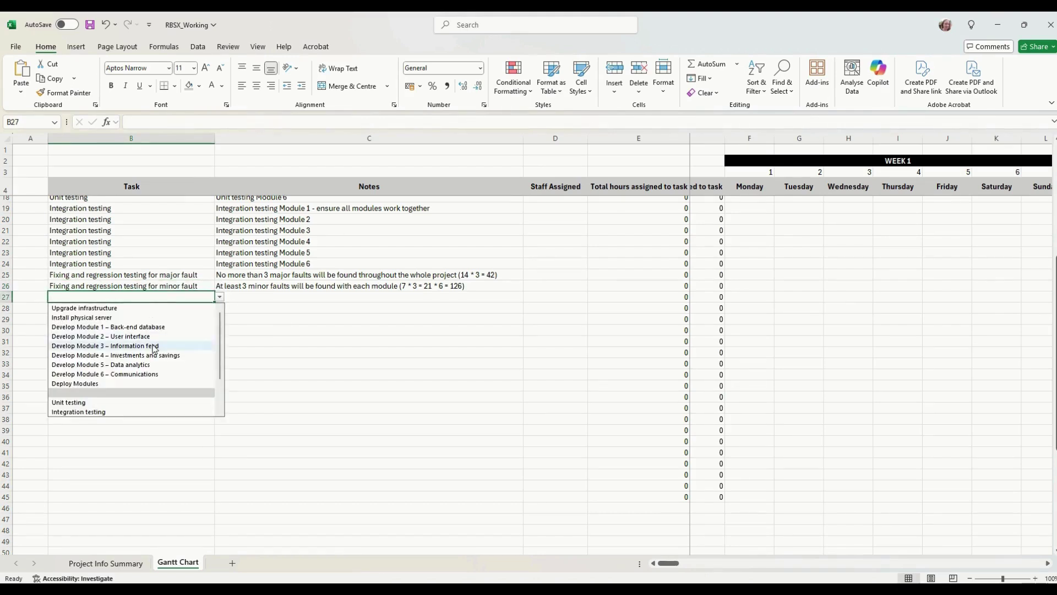
pyautogui.scroll(-2, 153, 363)
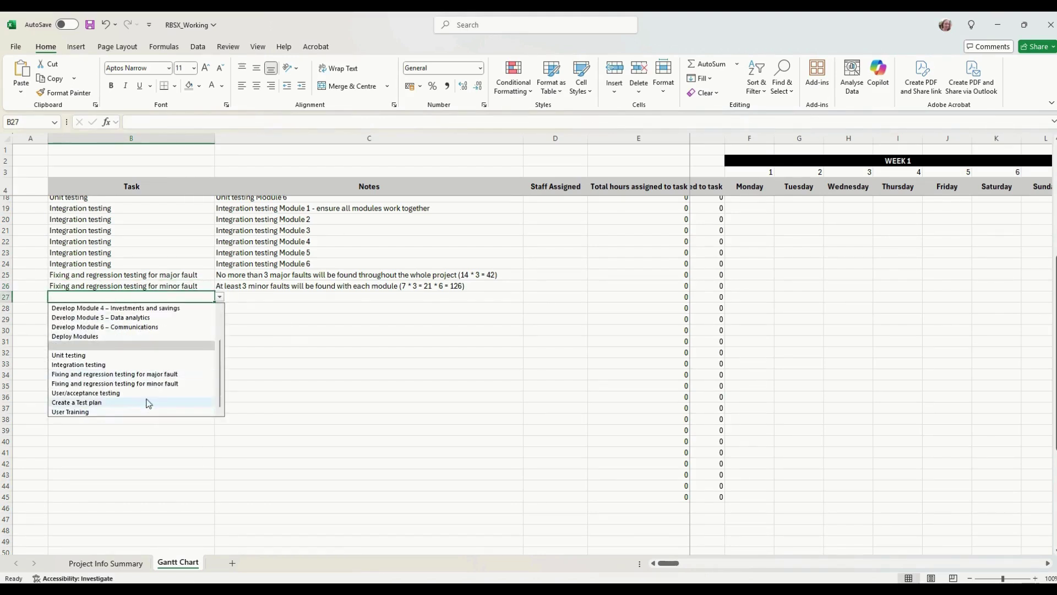
pyautogui.click(150, 394)
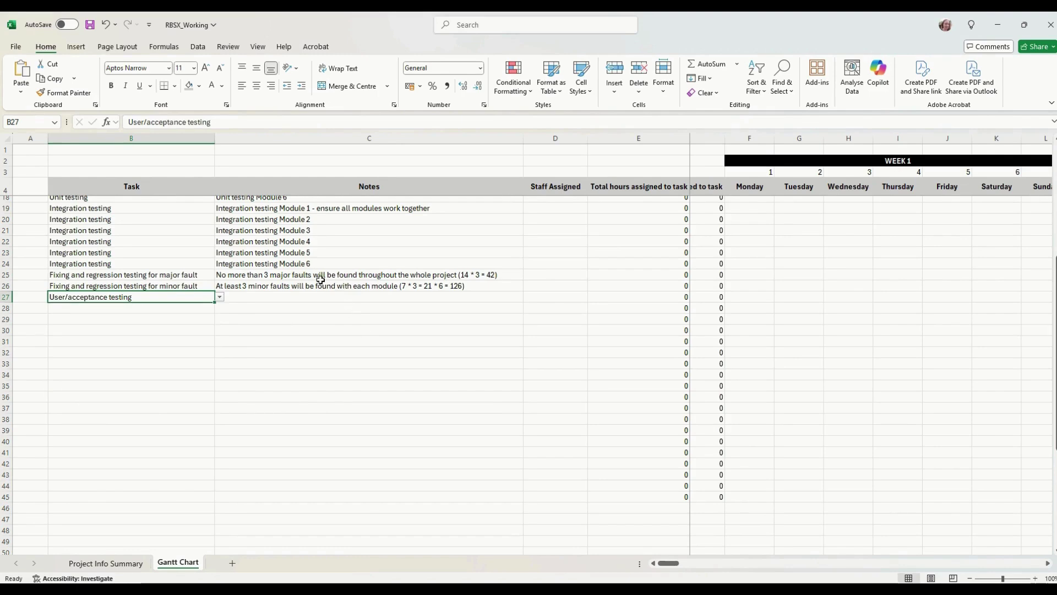
pyautogui.click(304, 297)
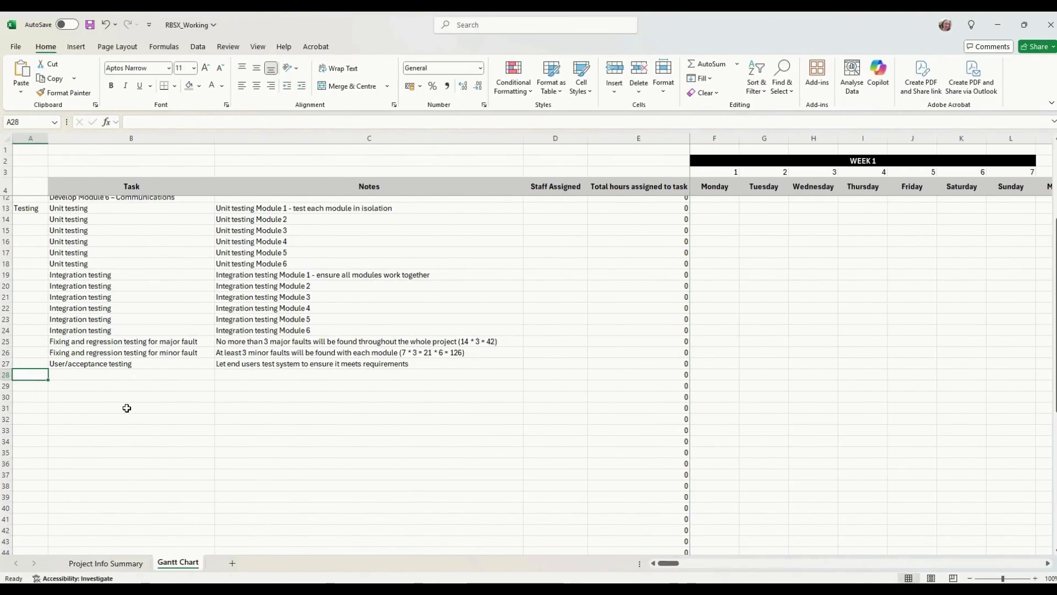
# - Start the Deployment phase in A28 and choose Deploy Modules as its task in B28
pyautogui.write('Dep')
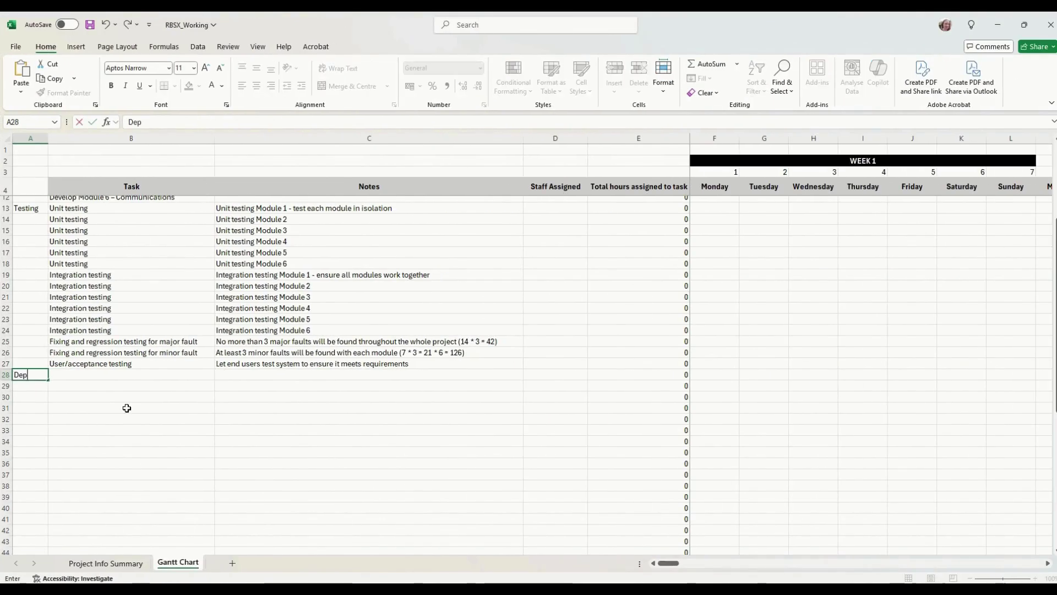
pyautogui.write('loyment')
pyautogui.press('Tab')
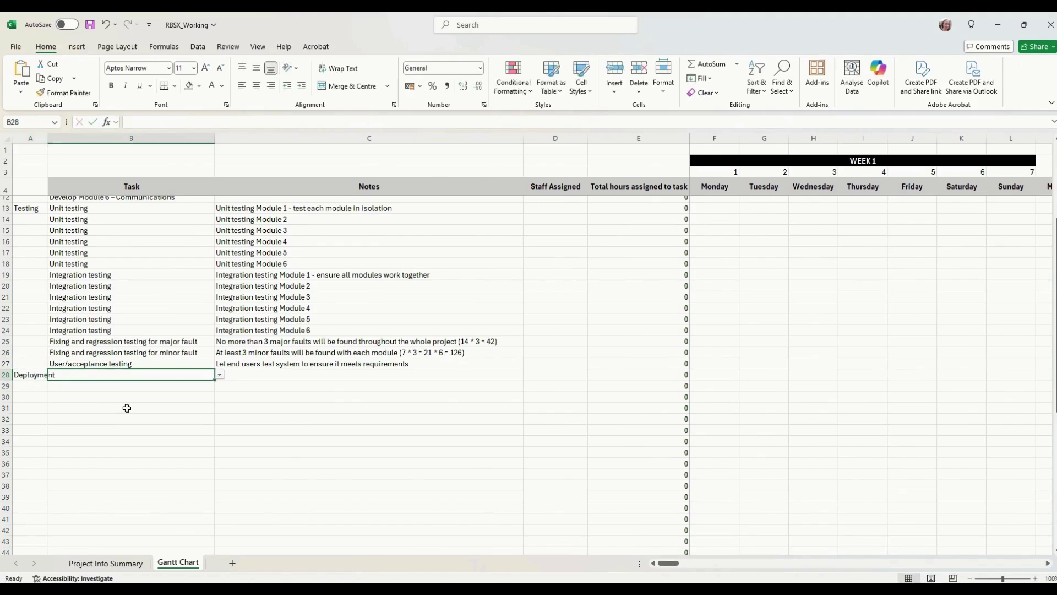
pyautogui.click(219, 374)
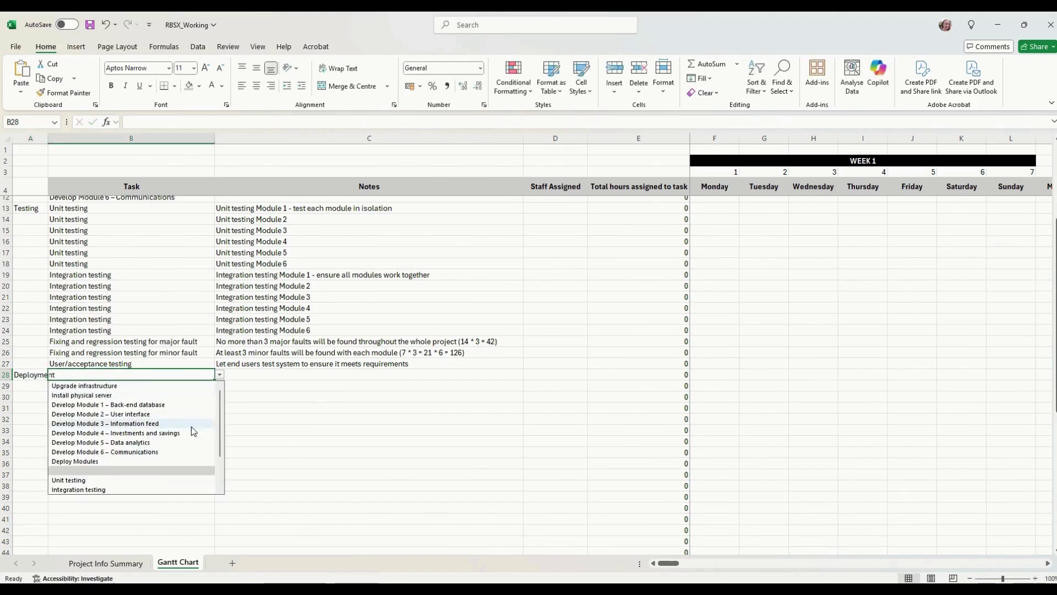
pyautogui.click(166, 472)
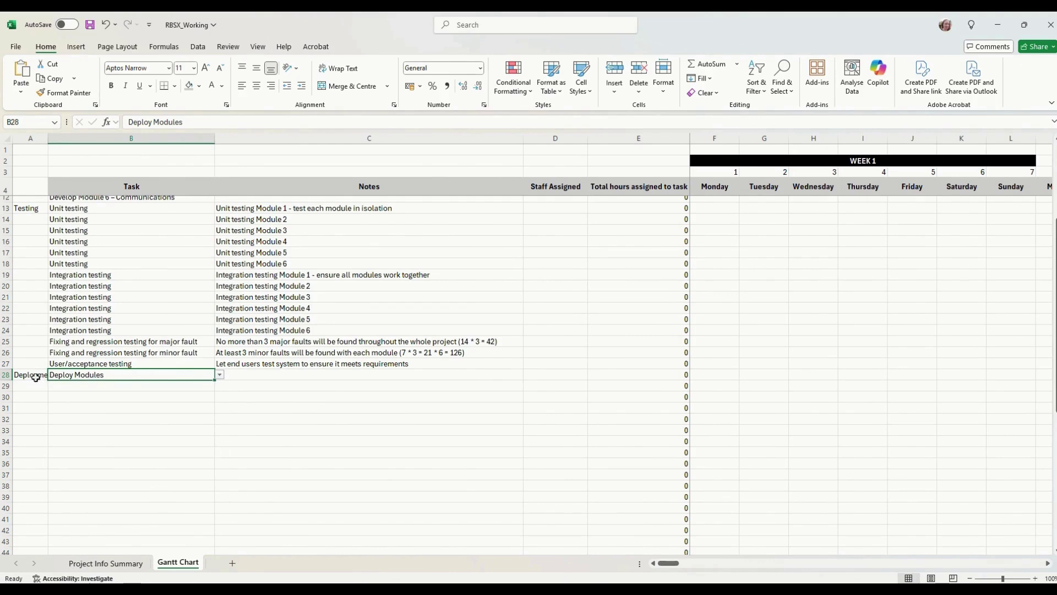
# - Choose User Training as the task in B29
pyautogui.click(90, 386)
pyautogui.click(219, 385)
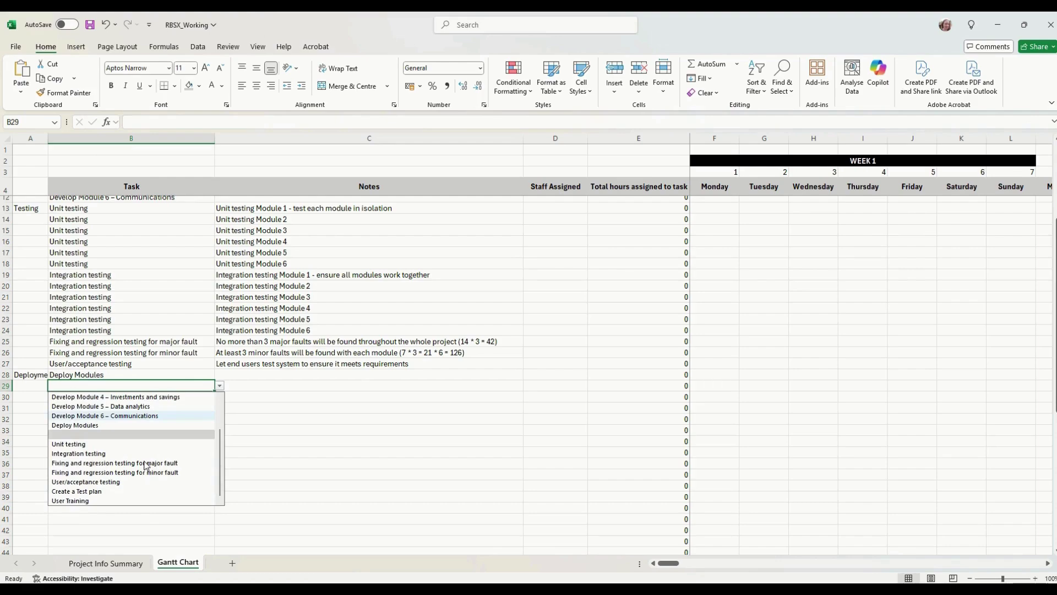
pyautogui.click(123, 500)
pyautogui.click(133, 408)
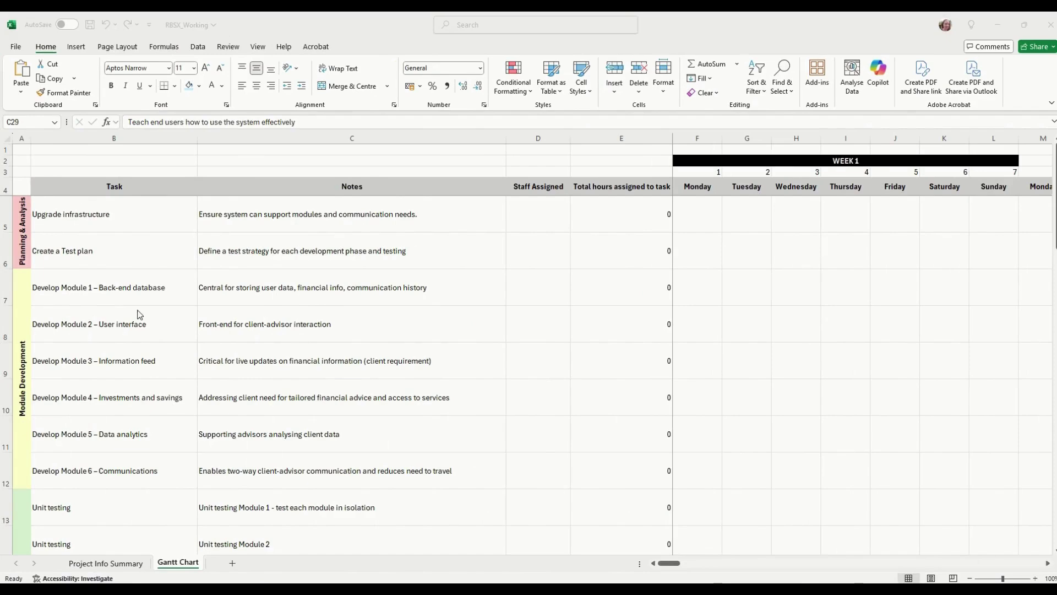
# - Delete the unused total hours formulas in E30:E45 below the User Training task
pyautogui.scroll(-7, 149, 339)
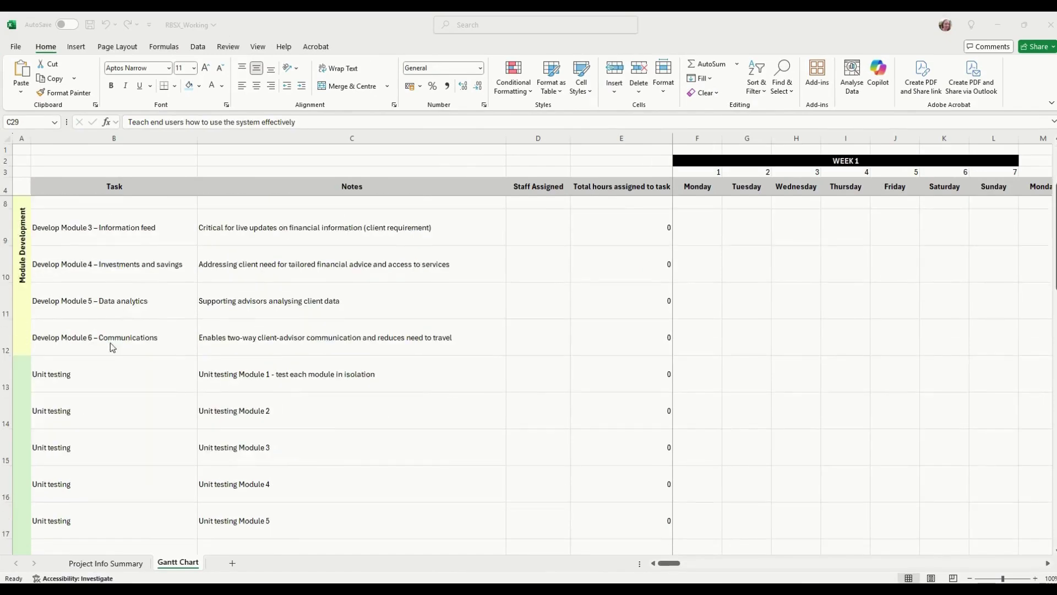
pyautogui.scroll(-1, 99, 387)
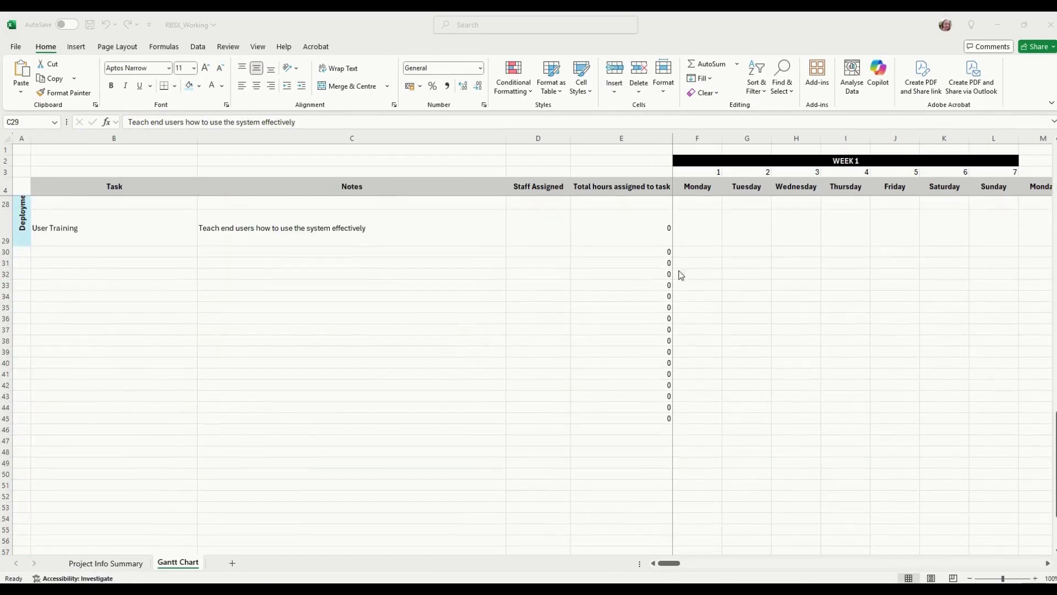
pyautogui.moveTo(639, 252); pyautogui.dragTo(617, 416)
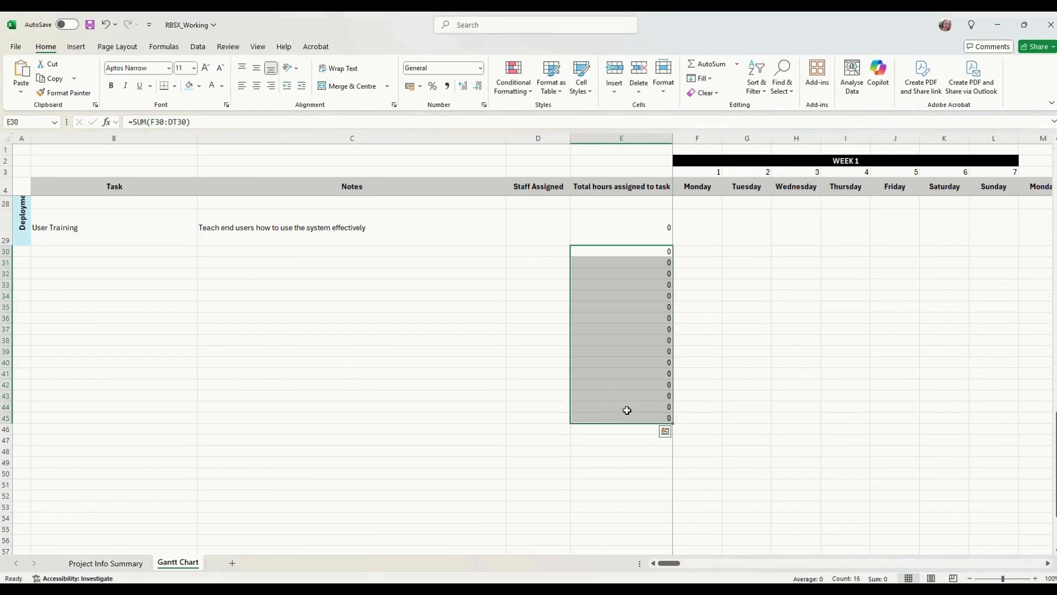
pyautogui.press('Delete')
pyautogui.click(358, 371)
# - Hide all empty rows from row 30 down to the end of the sheet
pyautogui.scroll(1, 26, 345)
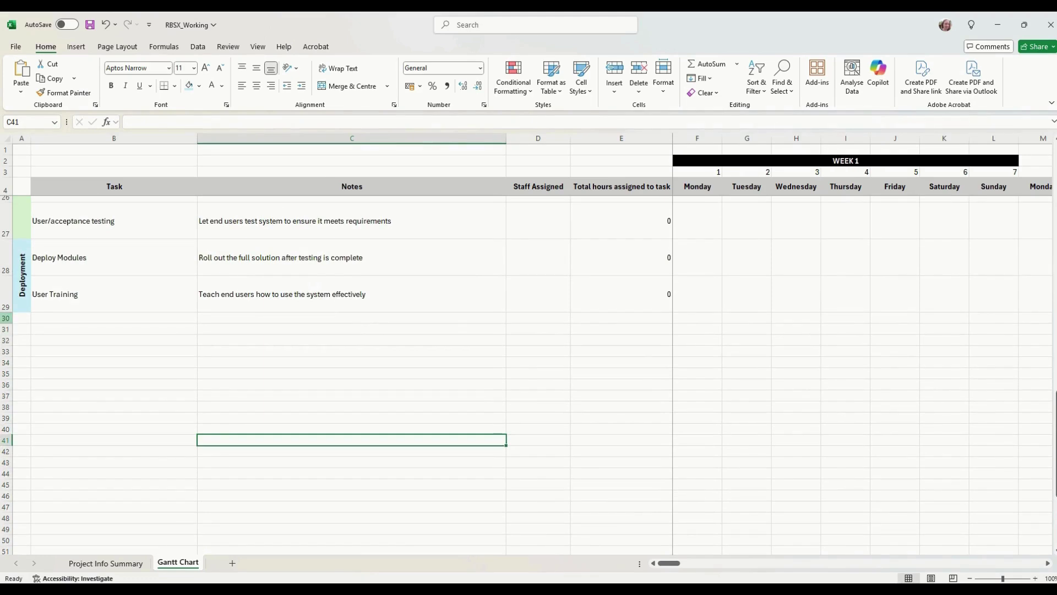
pyautogui.click(5, 318)
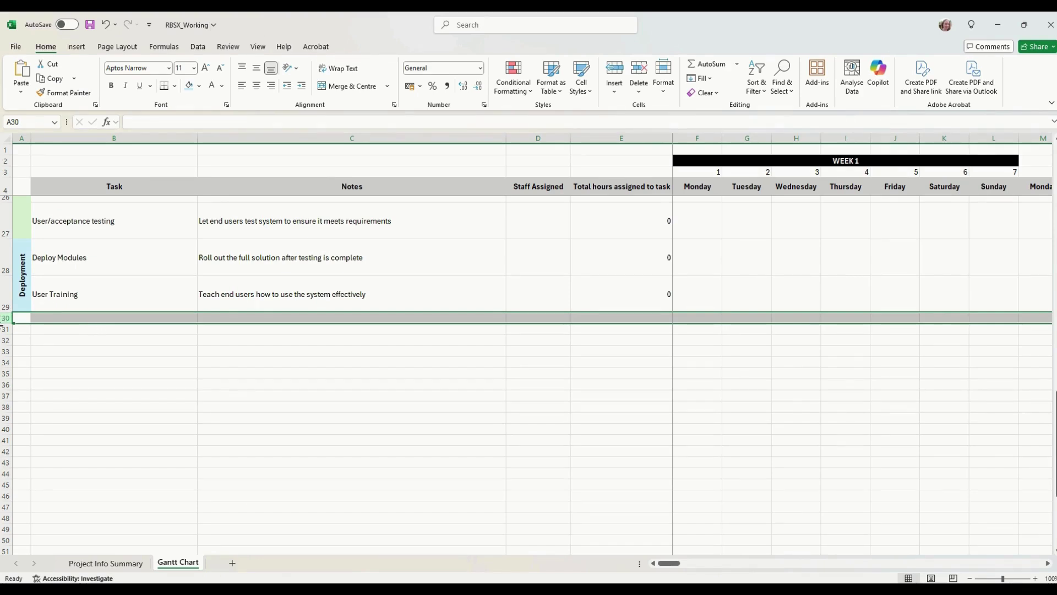
pyautogui.hotkey('ctrl', 'shift', 'Down')
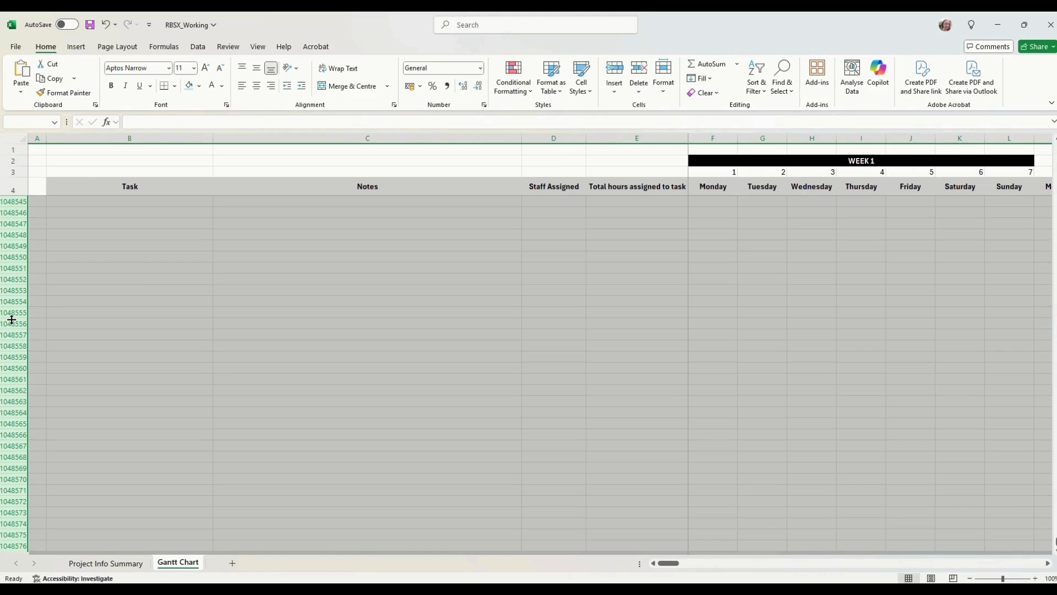
pyautogui.rightClick(11, 319)
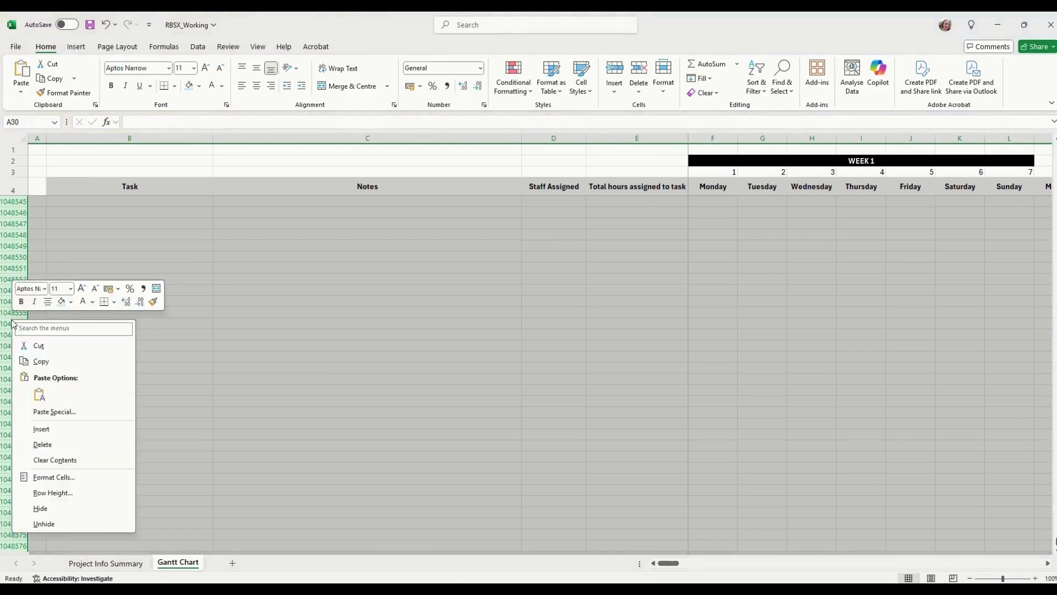
pyautogui.click(53, 515)
# - Widen the Staff Assigned column and assign the network engineer to the Upgrade infrastructure task in D5
pyautogui.scroll(5, 551, 285)
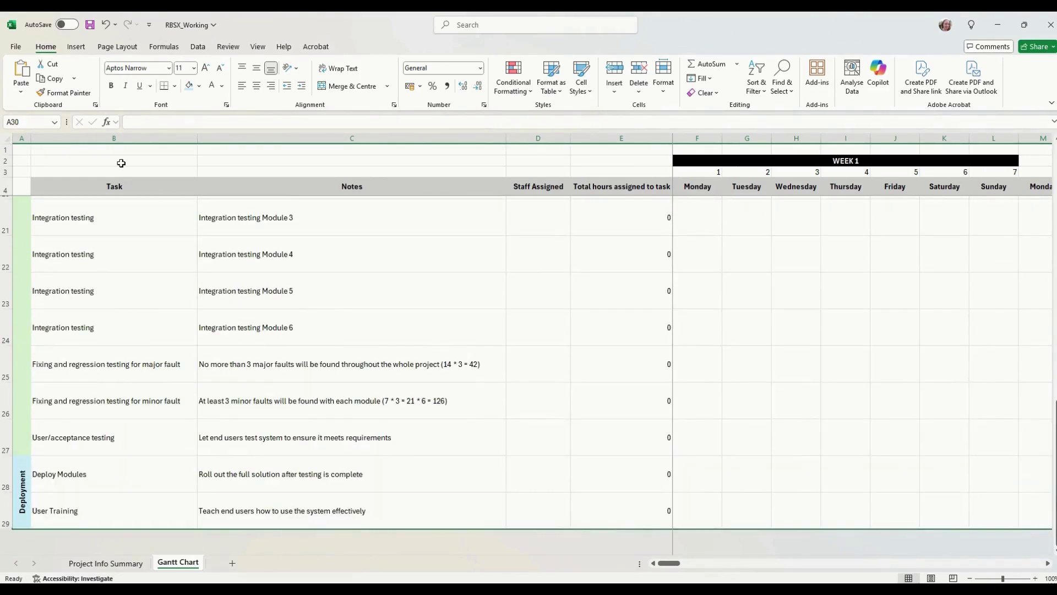
pyautogui.scroll(3, 420, 354)
pyautogui.scroll(3, 444, 335)
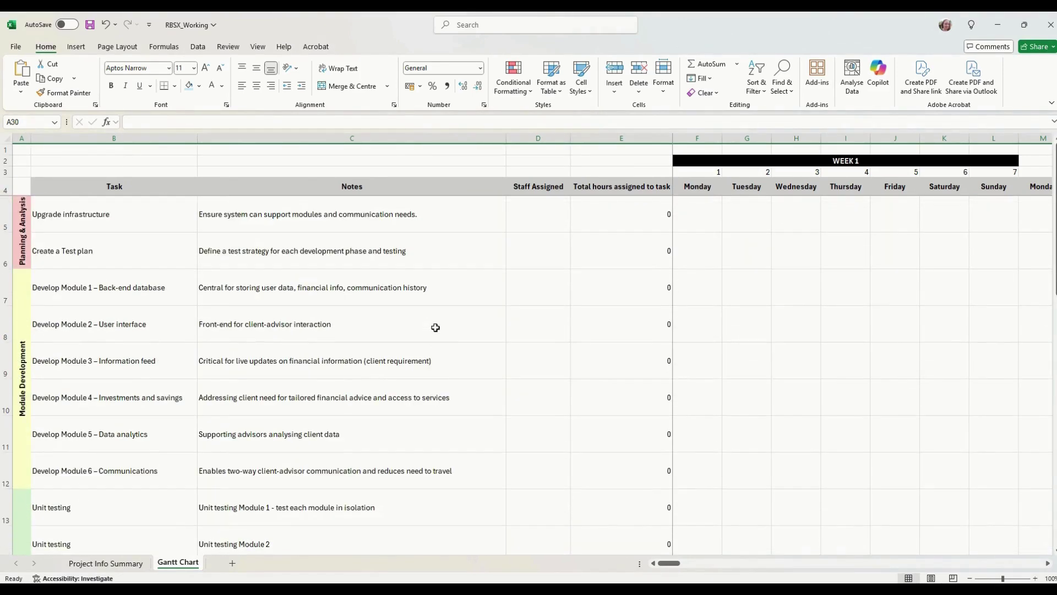
pyautogui.click(545, 217)
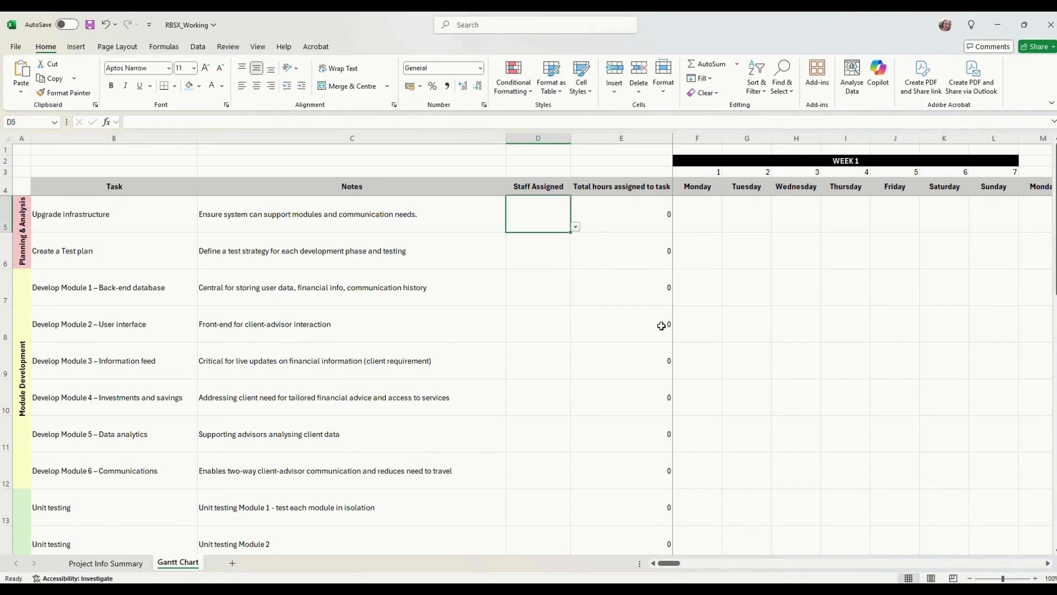
pyautogui.moveTo(570, 138); pyautogui.dragTo(607, 137)
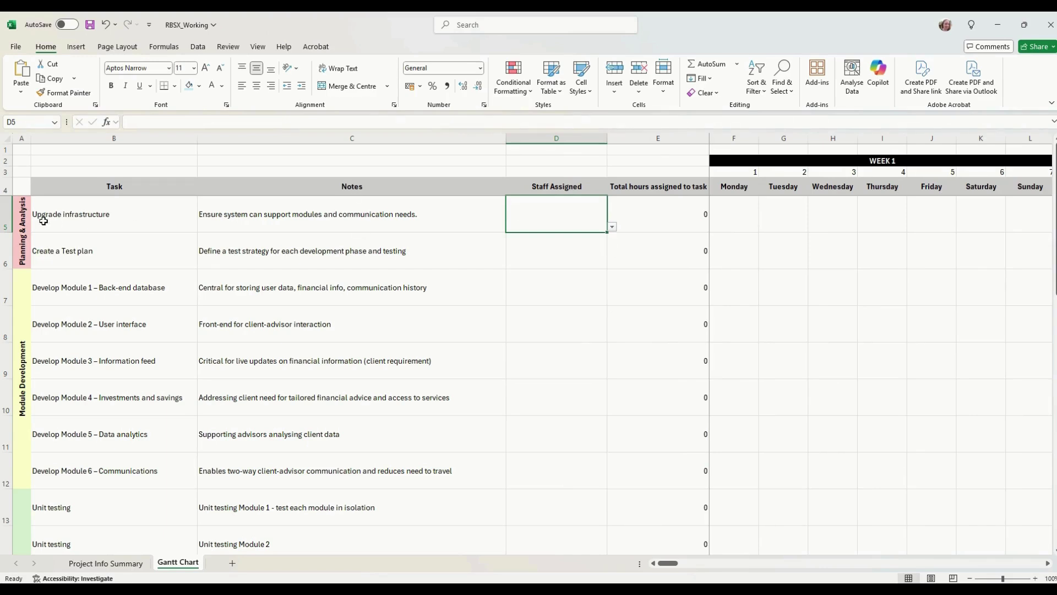
pyautogui.click(613, 227)
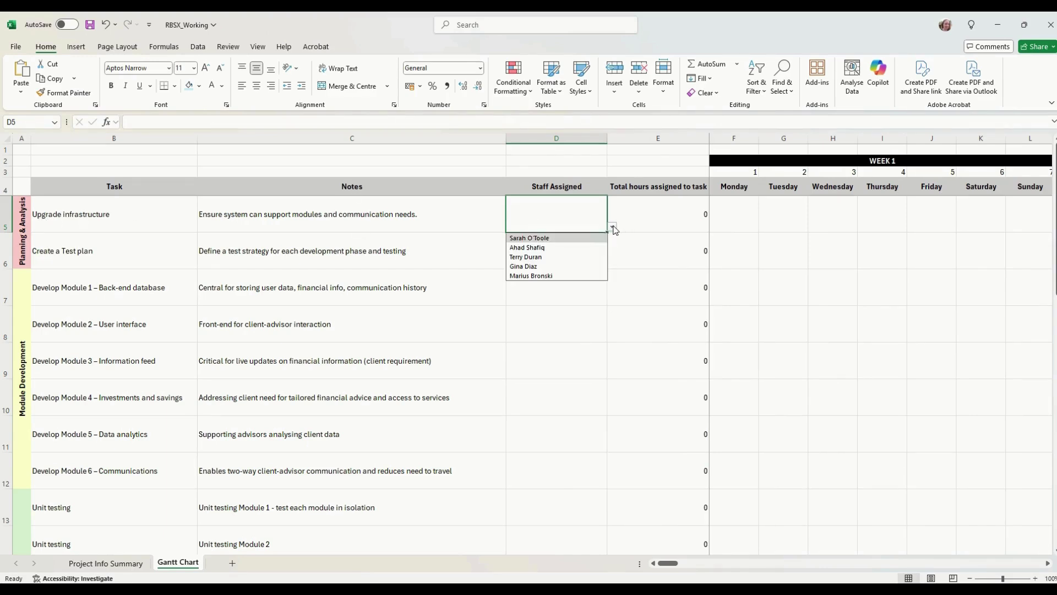
pyautogui.click(571, 277)
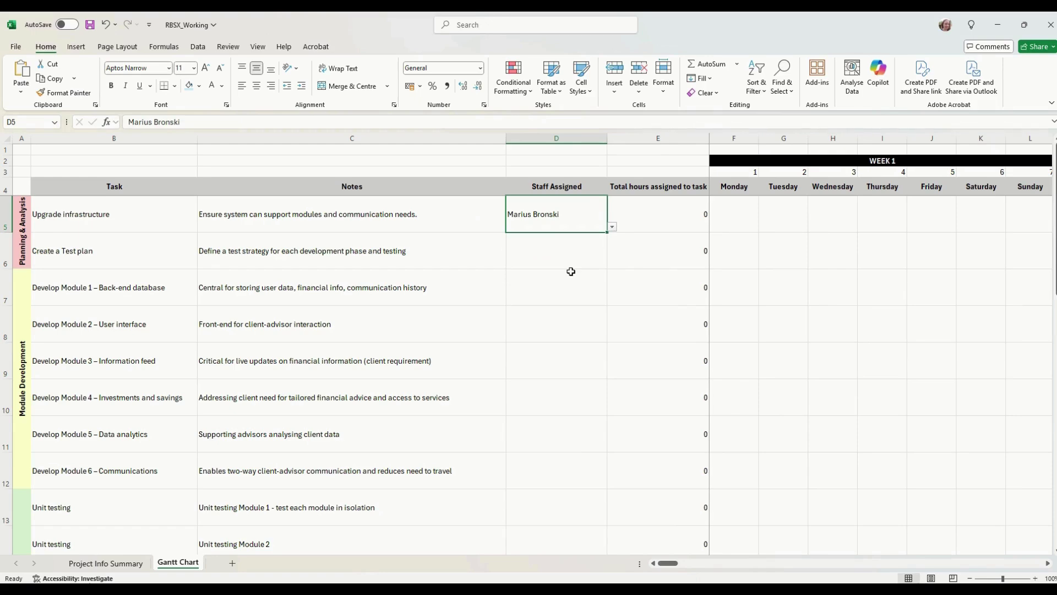
# - Look up the estimated hours for Upgrade infrastructure on the Project Info Summary sheet
pyautogui.click(560, 252)
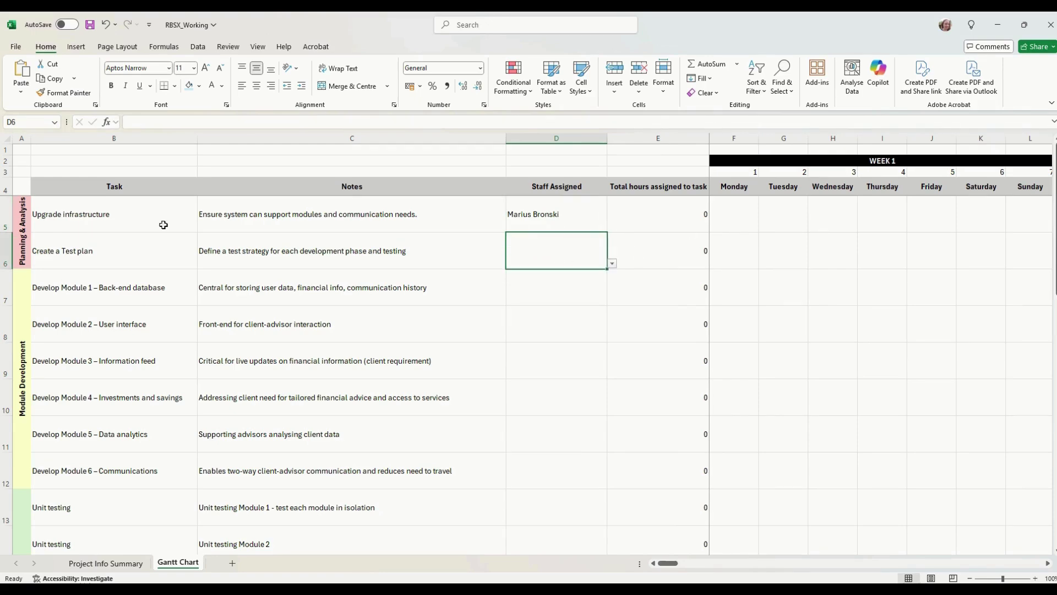
pyautogui.click(134, 563)
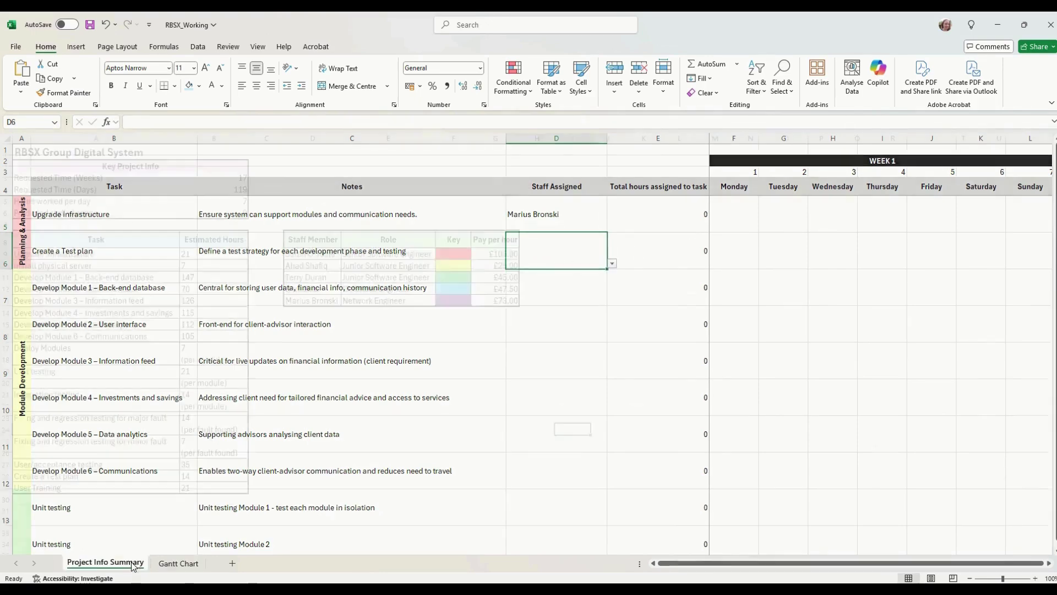
pyautogui.moveTo(112, 255); pyautogui.dragTo(213, 255)
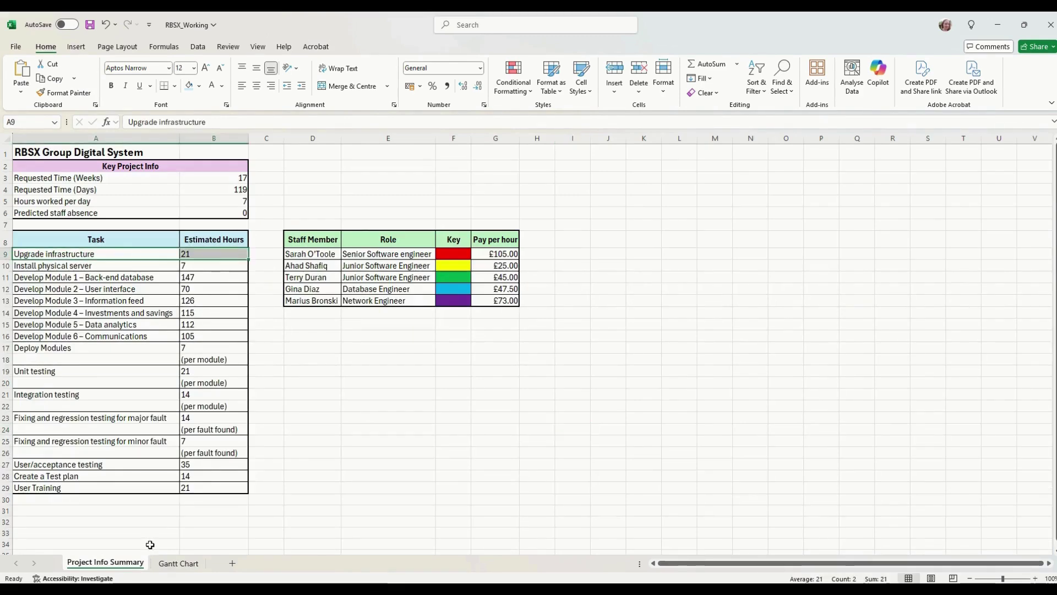
# - On the Gantt Chart sheet, enter 7 hours for Upgrade infrastructure on Monday, Tuesday and Wednesday of Week 1 (F5:H5)
pyautogui.click(177, 564)
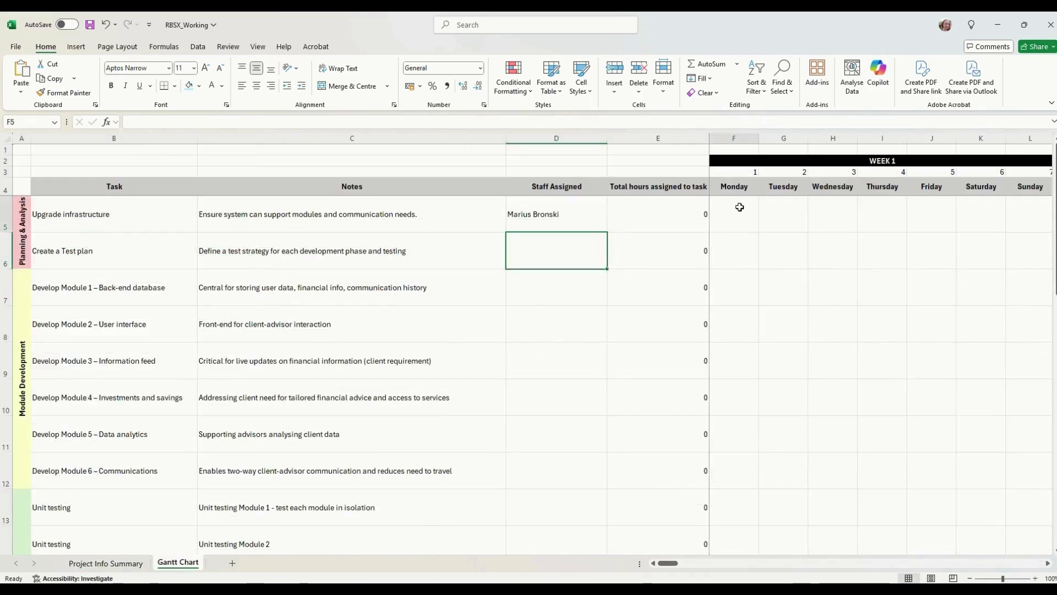
pyautogui.click(715, 214)
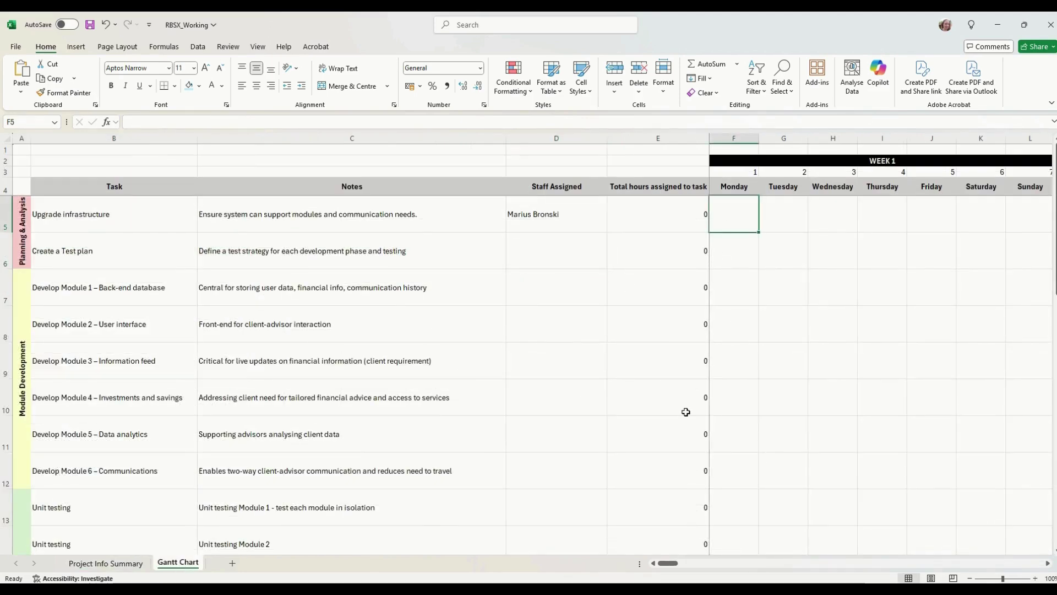
pyautogui.write('7')
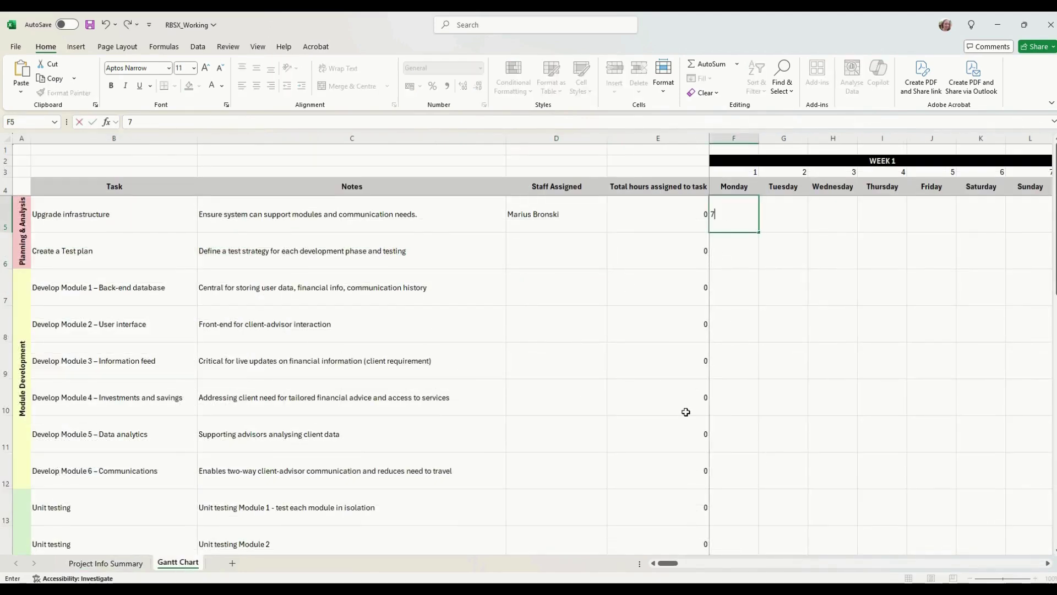
pyautogui.press('Tab')
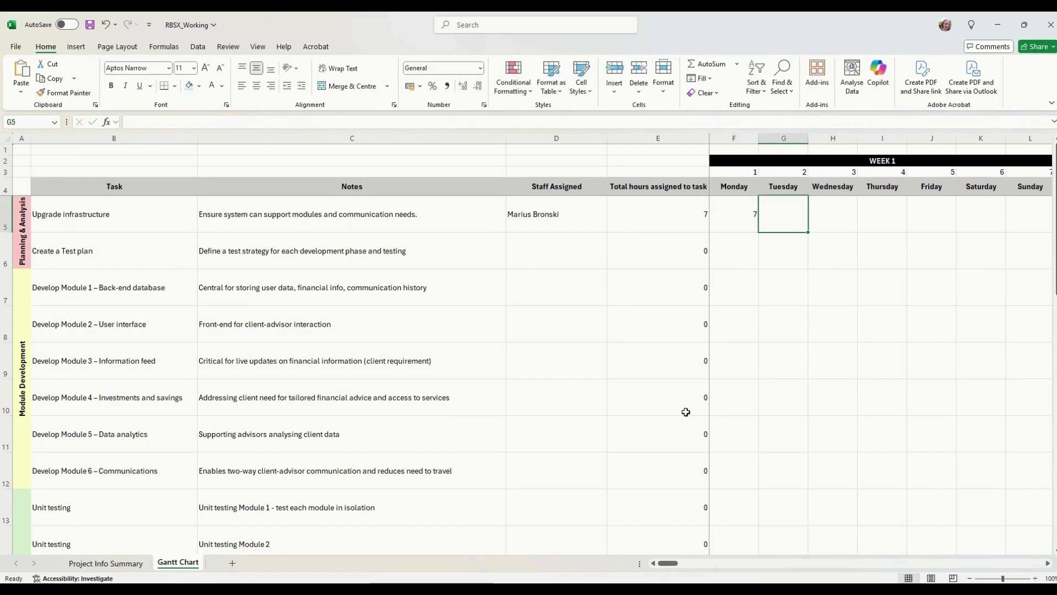
pyautogui.write('7')
pyautogui.press('Tab')
pyautogui.write('7')
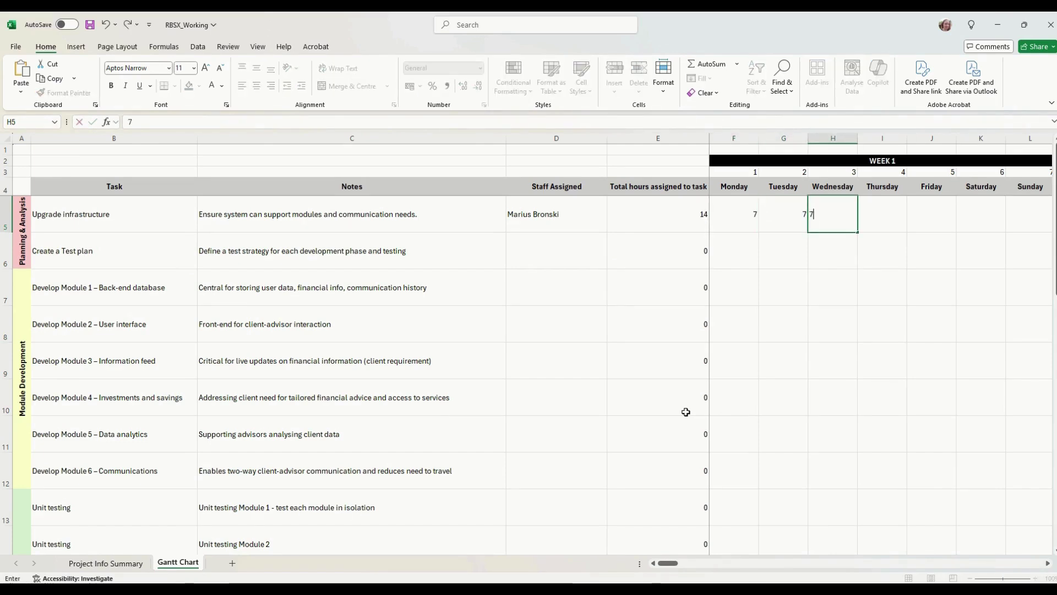
pyautogui.press('Tab')
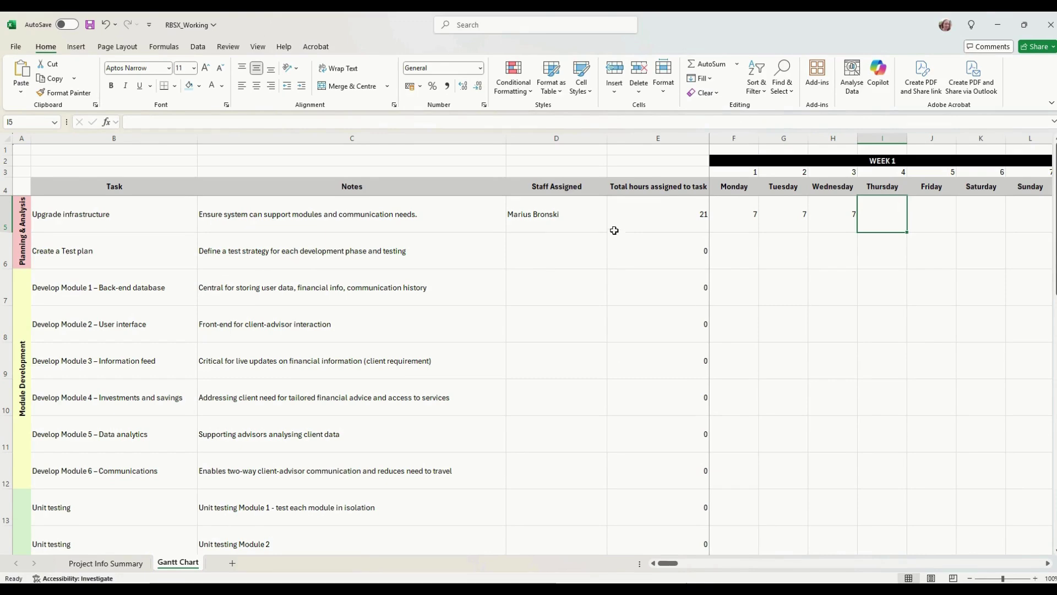
# - Fill the Upgrade infrastructure hours in F5:H5 with purple, following the network engineer's colour in the Project Info Summary key
pyautogui.click(737, 224)
pyautogui.moveTo(737, 224); pyautogui.dragTo(834, 220)
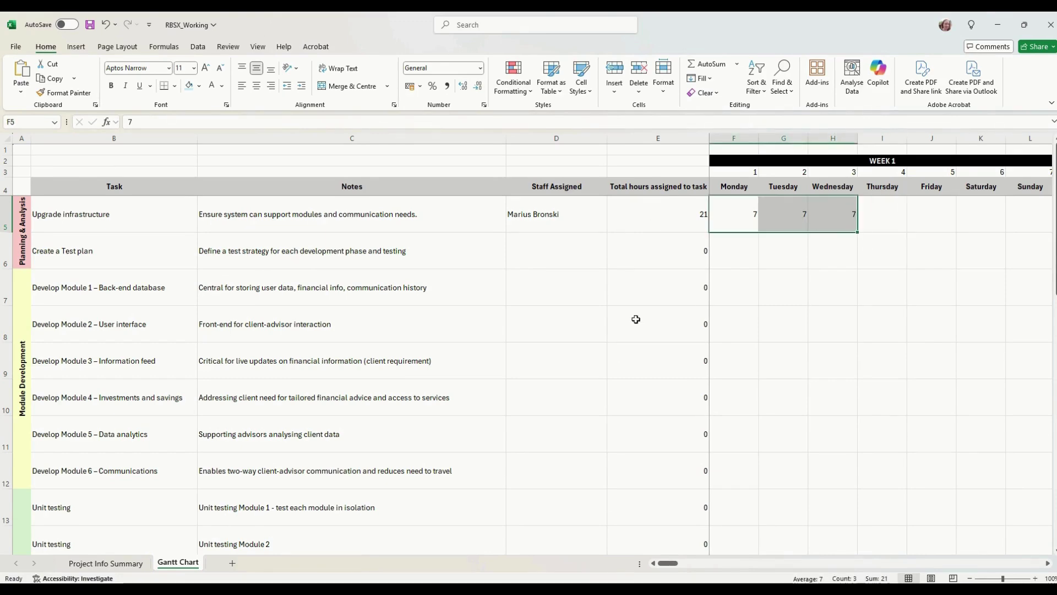
pyautogui.click(602, 279)
pyautogui.click(105, 562)
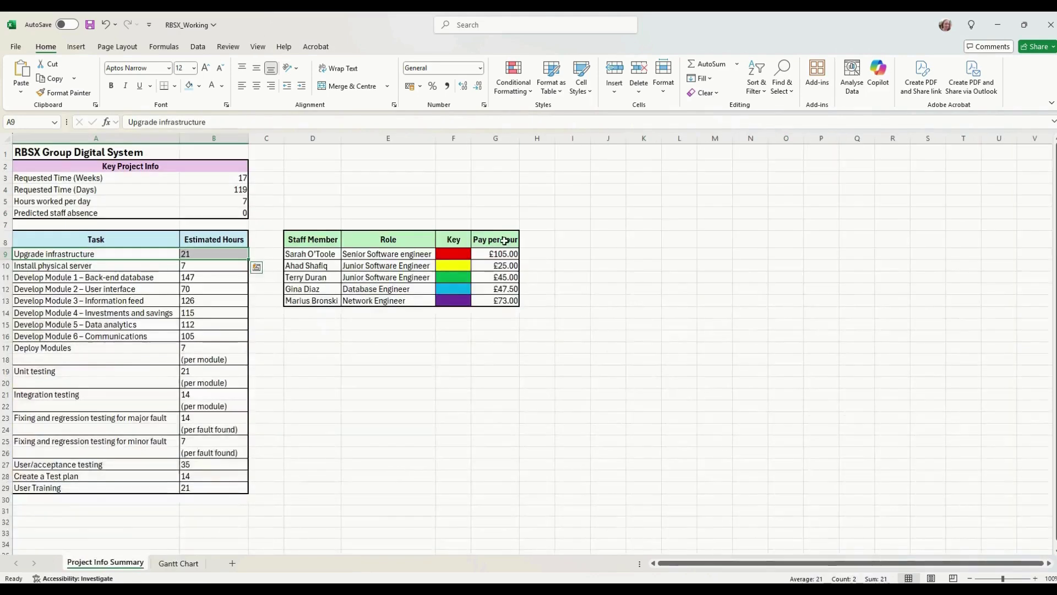
pyautogui.click(450, 301)
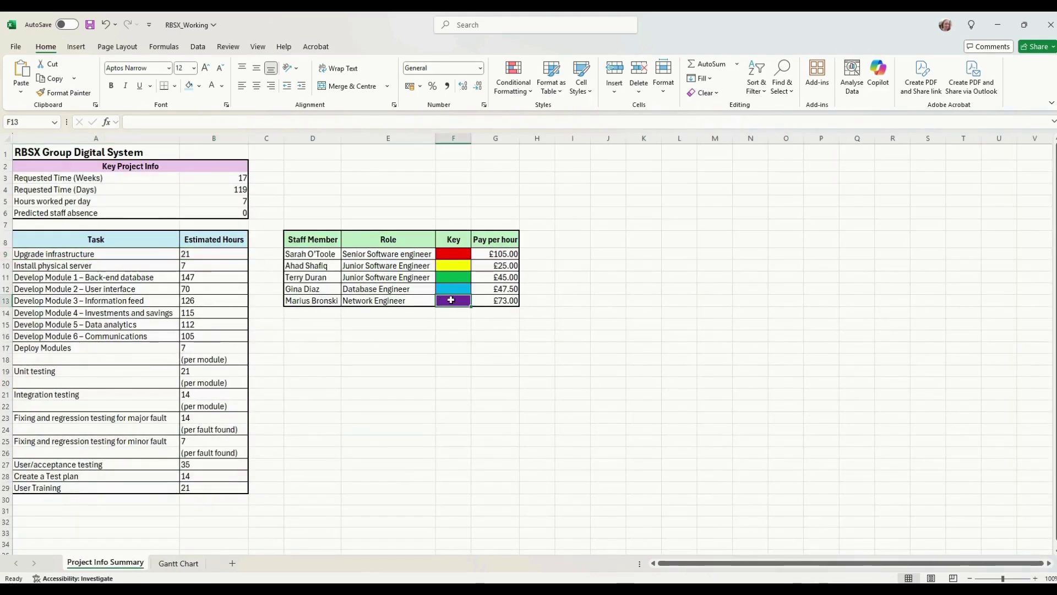
pyautogui.click(177, 563)
pyautogui.moveTo(739, 228); pyautogui.dragTo(834, 226)
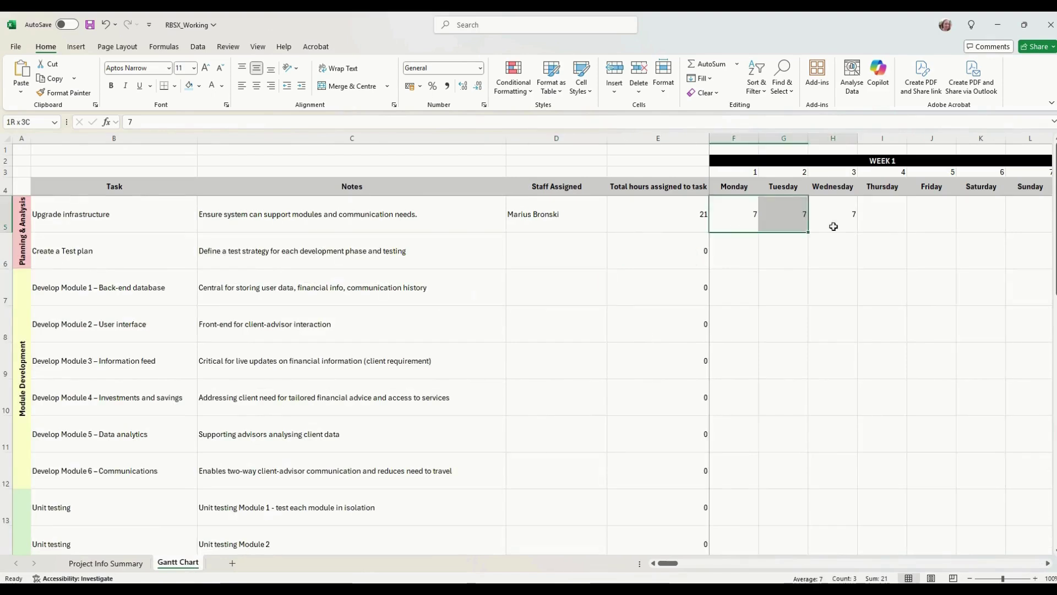
pyautogui.click(199, 85)
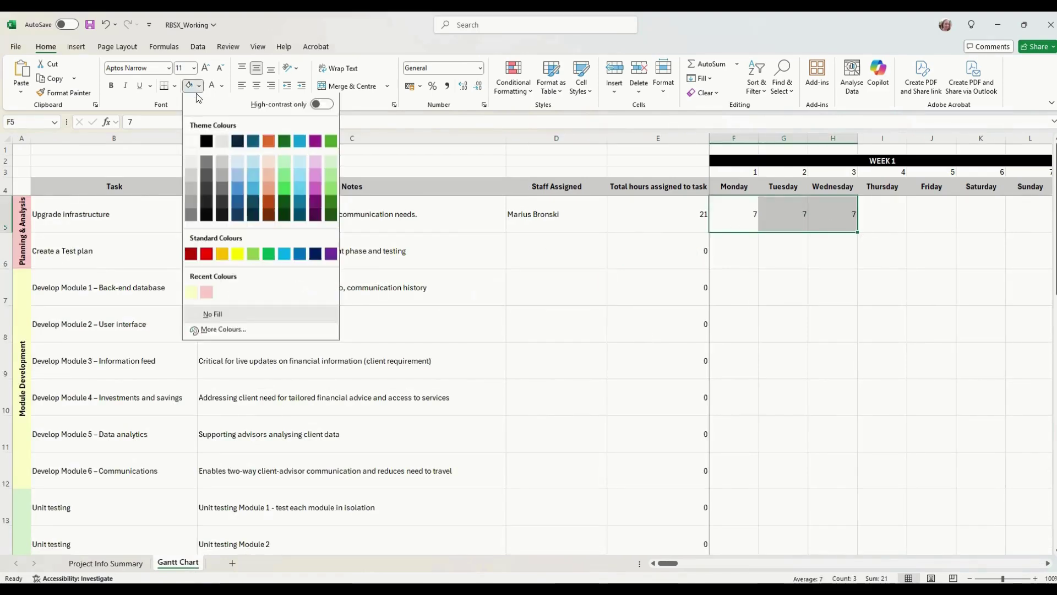
pyautogui.click(330, 254)
pyautogui.click(693, 325)
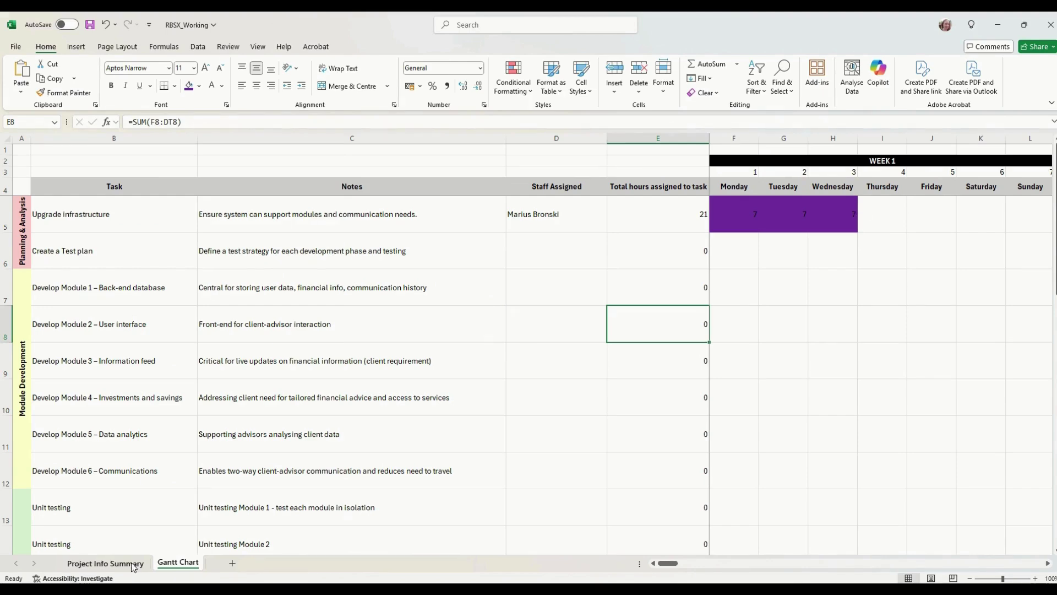
# - On the Project Info Summary sheet, strike through the Install physical server task and its estimated hours in A10:B10
pyautogui.click(106, 562)
pyautogui.moveTo(55, 266); pyautogui.dragTo(210, 265)
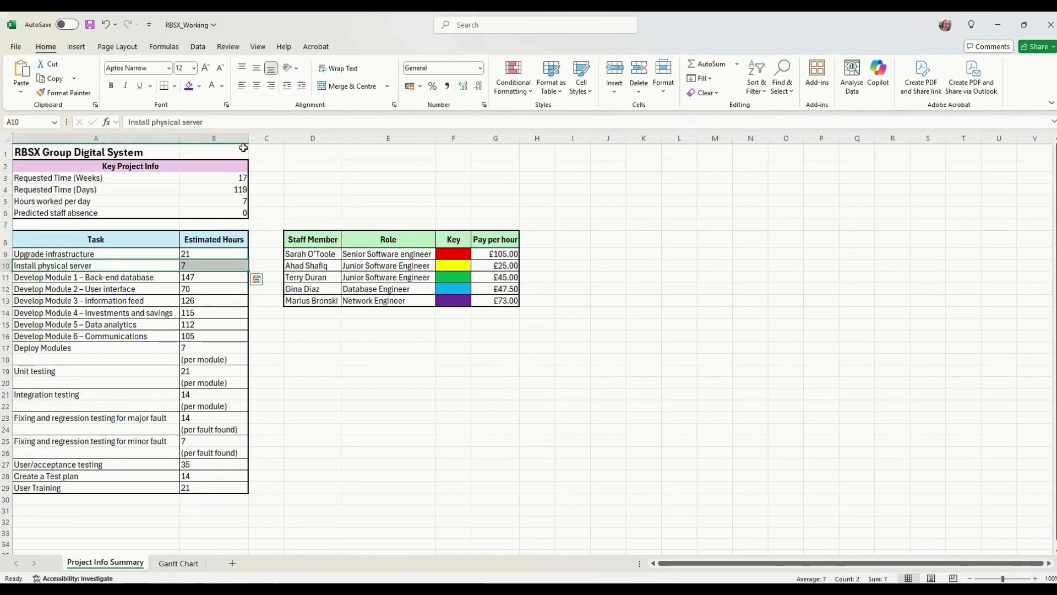
pyautogui.click(226, 105)
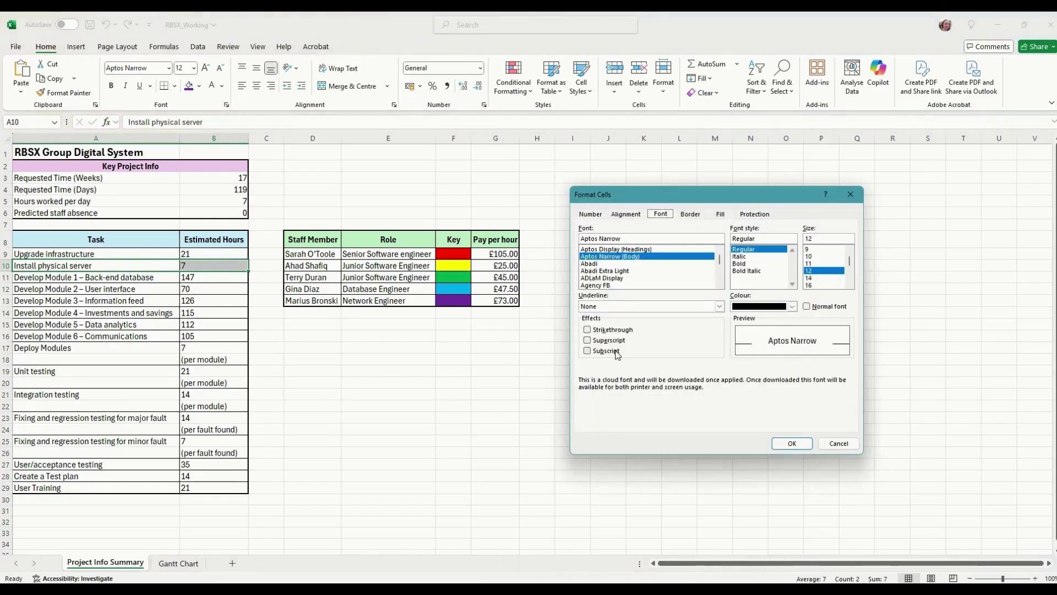
pyautogui.click(605, 329)
pyautogui.click(778, 440)
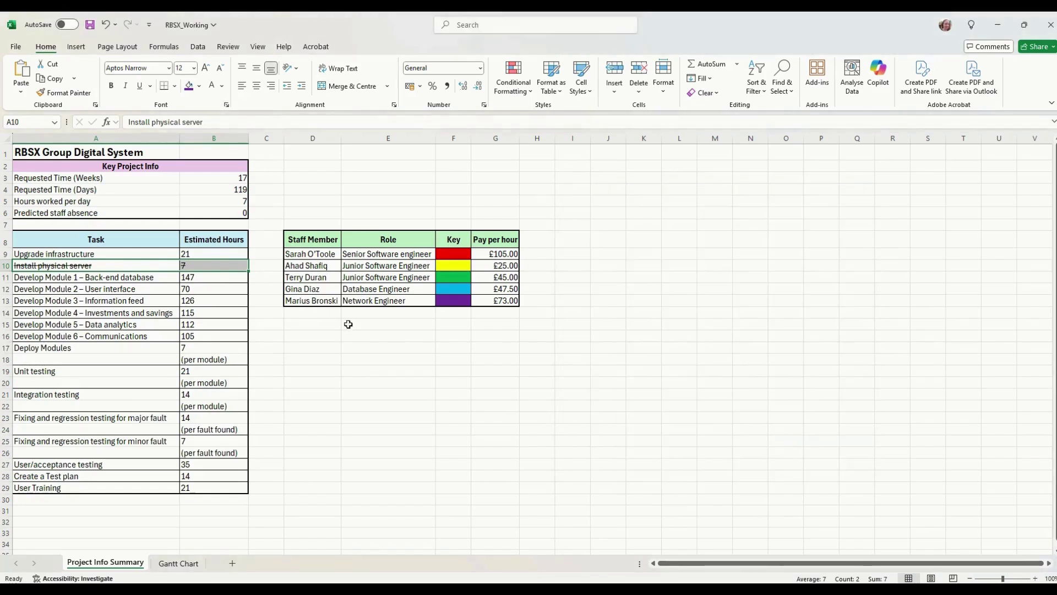
pyautogui.click(212, 300)
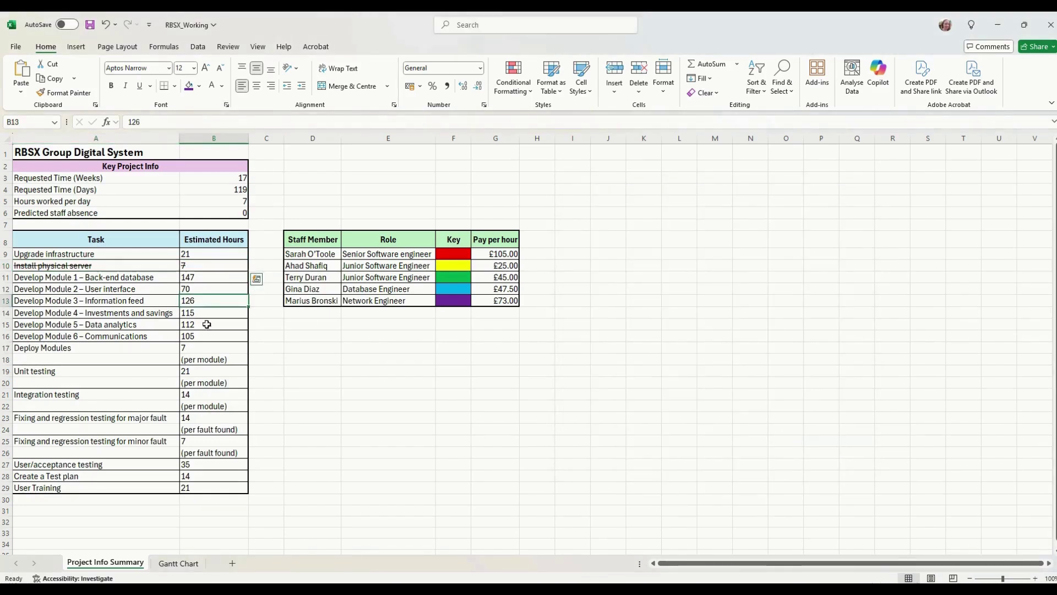
# - On the Gantt Chart sheet, assign the senior software engineer to the Create a Test plan task in D6
pyautogui.click(179, 563)
pyautogui.click(123, 264)
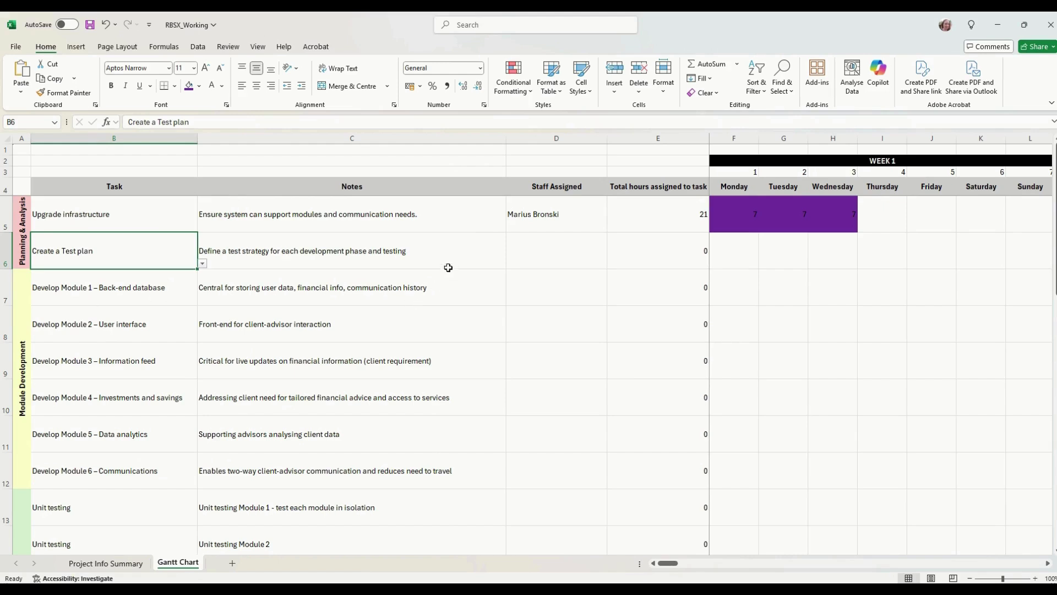
pyautogui.click(563, 253)
pyautogui.click(613, 264)
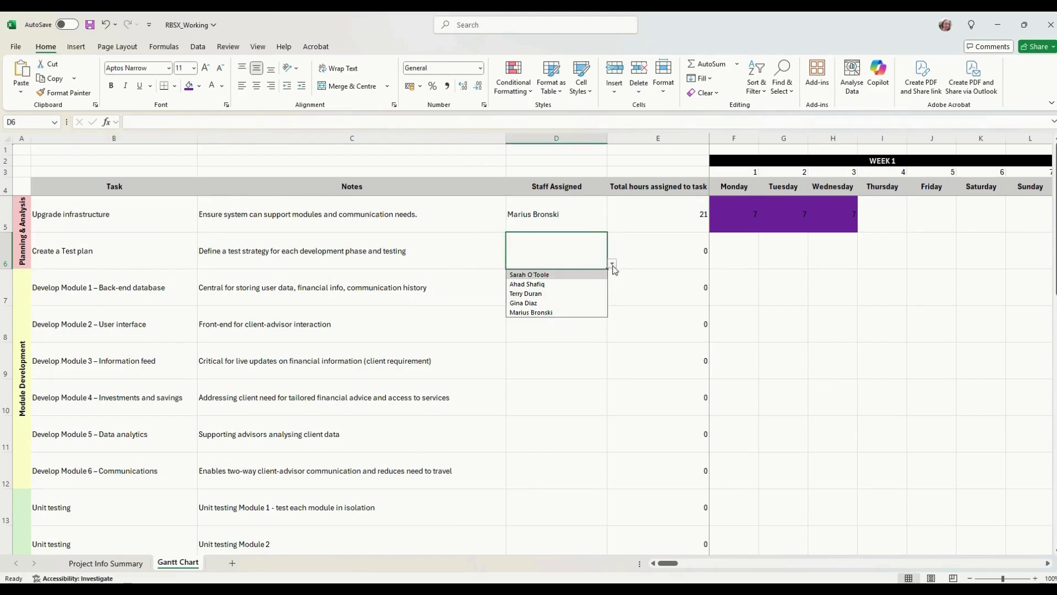
pyautogui.click(587, 274)
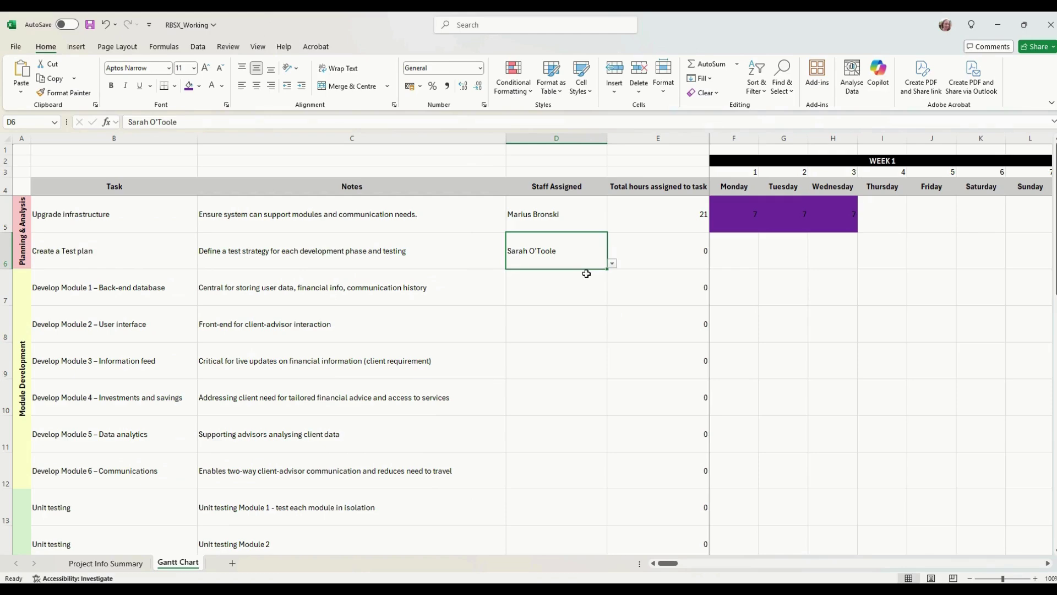
# - Look up the estimated hours for Create a Test plan and enter 7 hours on Monday and Tuesday of Week 1 (F6:G6)
pyautogui.click(105, 562)
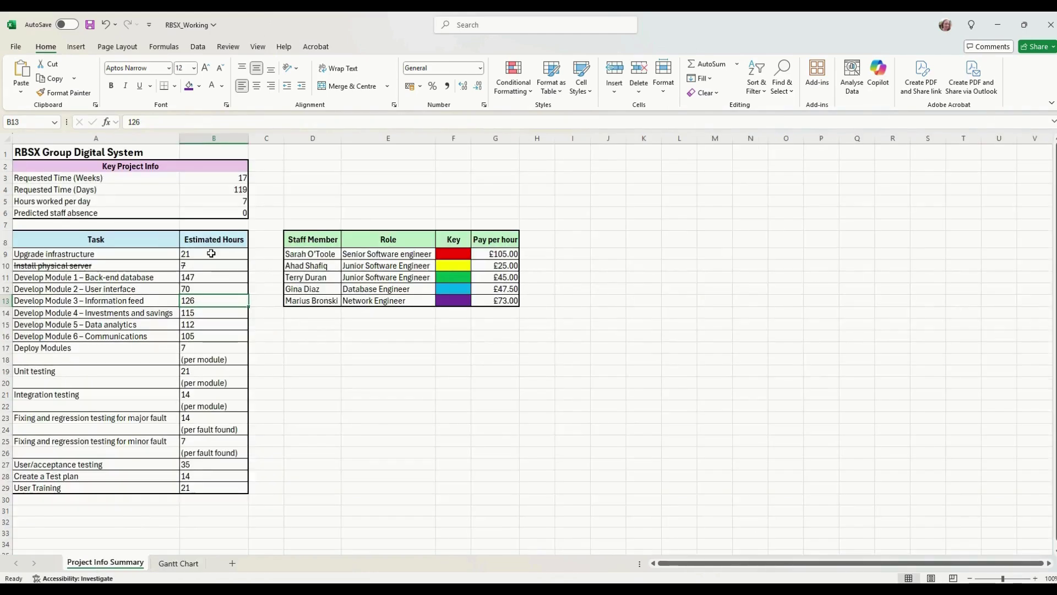
pyautogui.moveTo(97, 476); pyautogui.dragTo(184, 475)
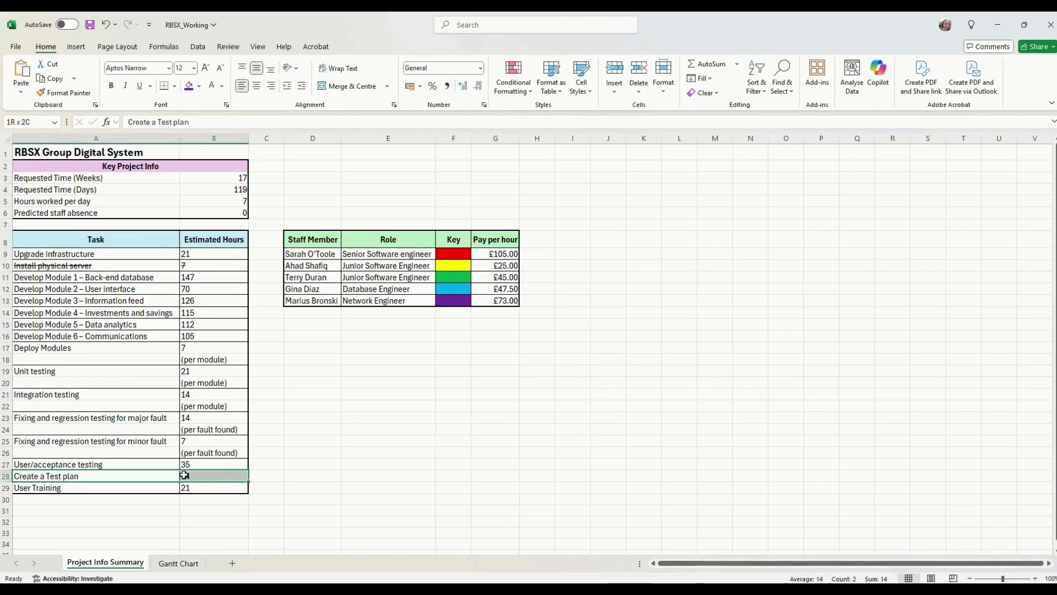
pyautogui.click(179, 562)
pyautogui.click(751, 246)
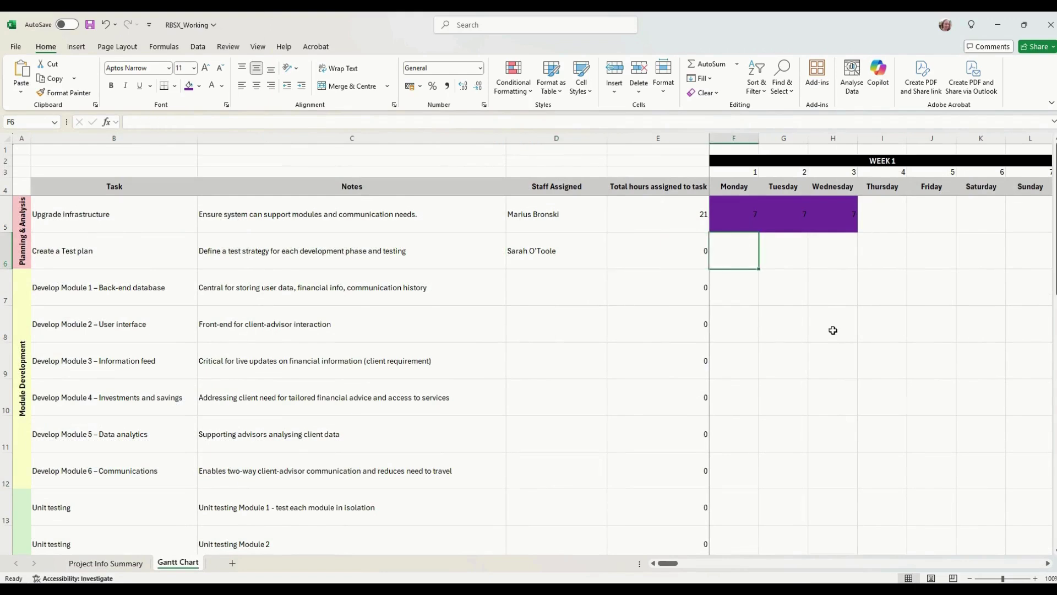
pyautogui.write('7')
pyautogui.press('Tab')
pyautogui.write('7')
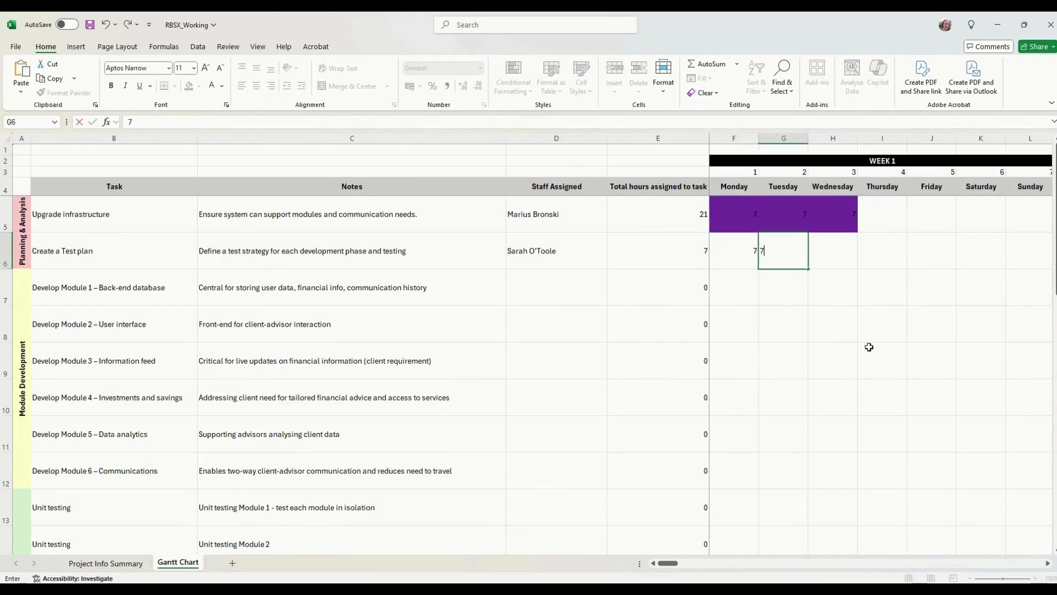
pyautogui.press('Tab')
# - Fill the Create a Test plan hours in F6:G6 with red, following the senior software engineer's colour in the key
pyautogui.moveTo(734, 255); pyautogui.dragTo(783, 254)
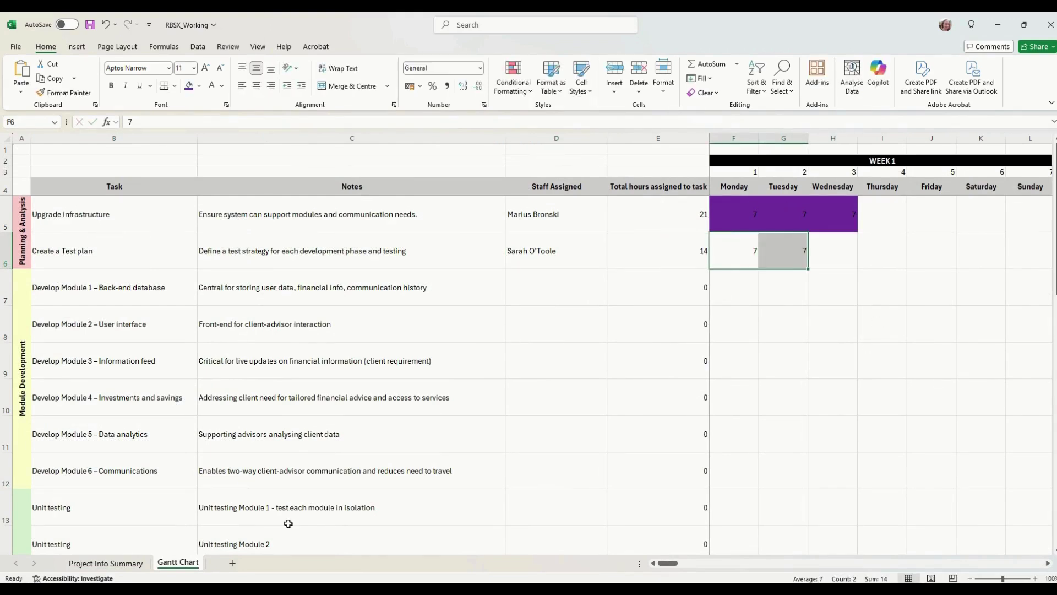
pyautogui.click(105, 562)
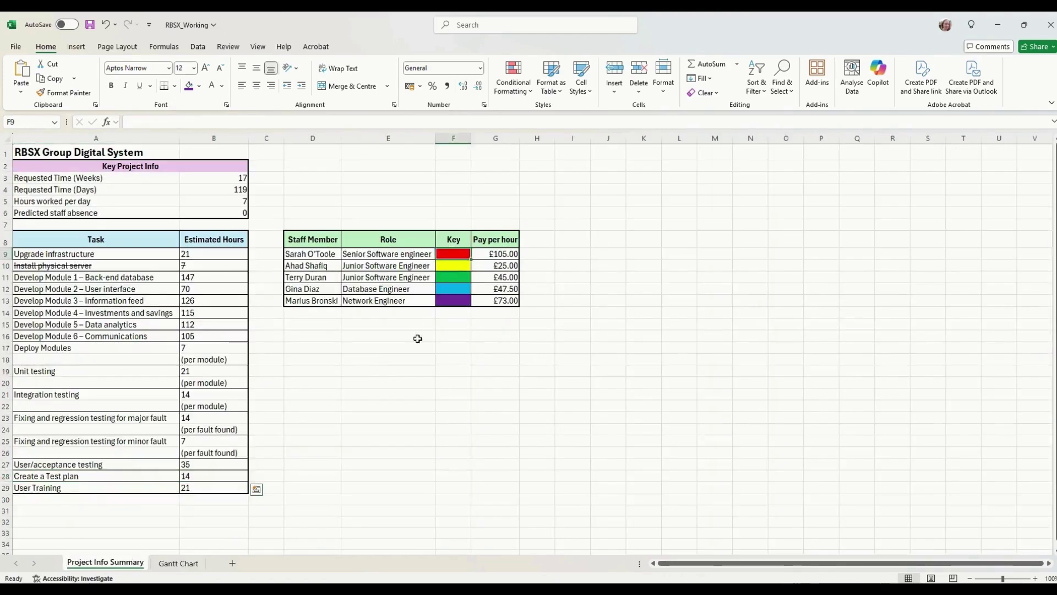
pyautogui.click(179, 562)
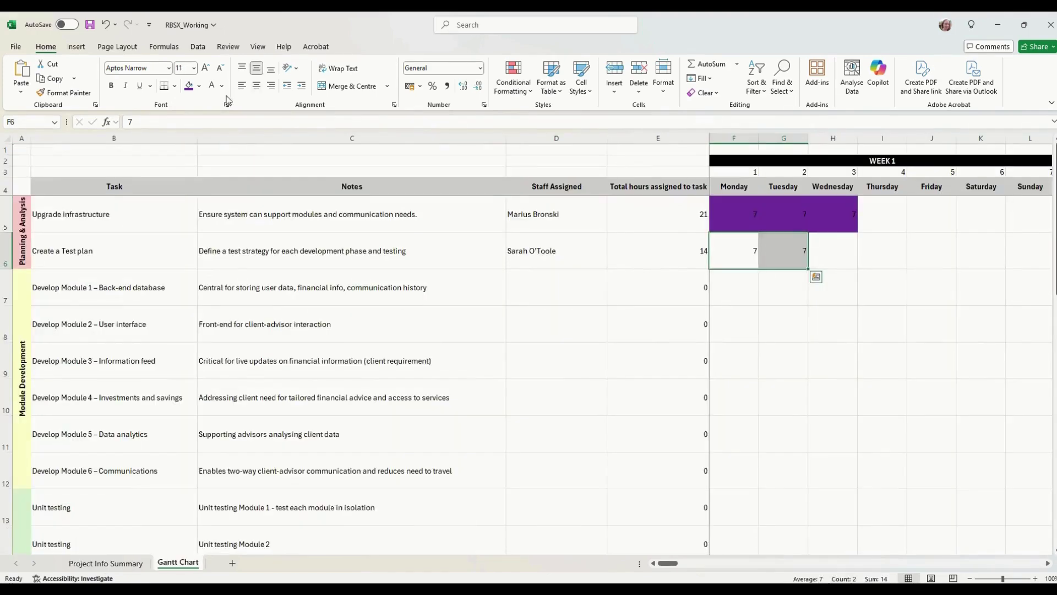
pyautogui.click(198, 86)
pyautogui.click(208, 254)
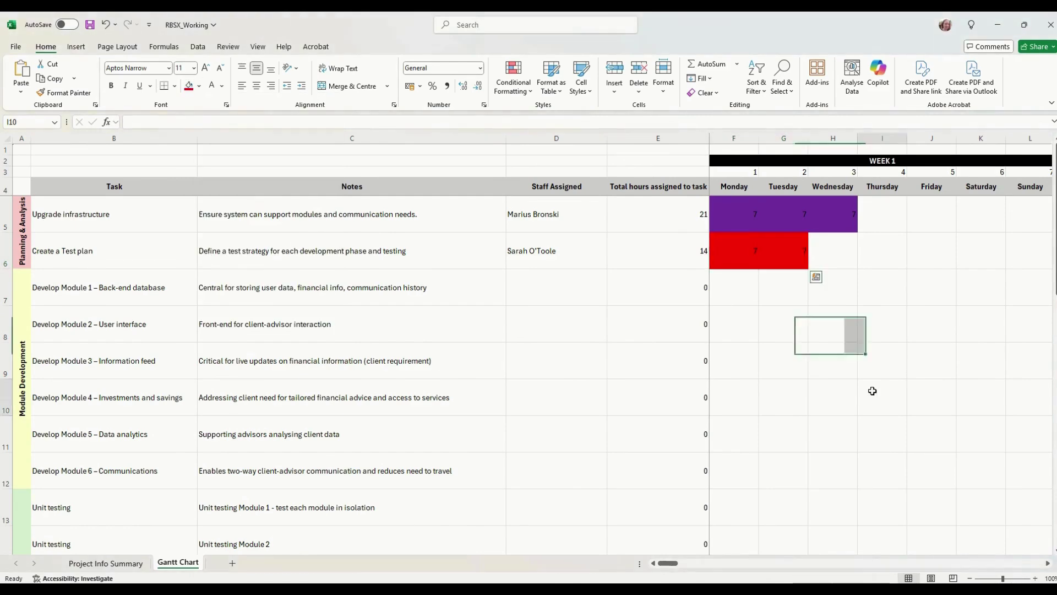
pyautogui.click(556, 470)
# - Review the tasks for Modules 1 to 3 and assign the database engineer to Develop Module 1 – Back-end database in D7
pyautogui.moveTo(122, 291); pyautogui.dragTo(307, 287)
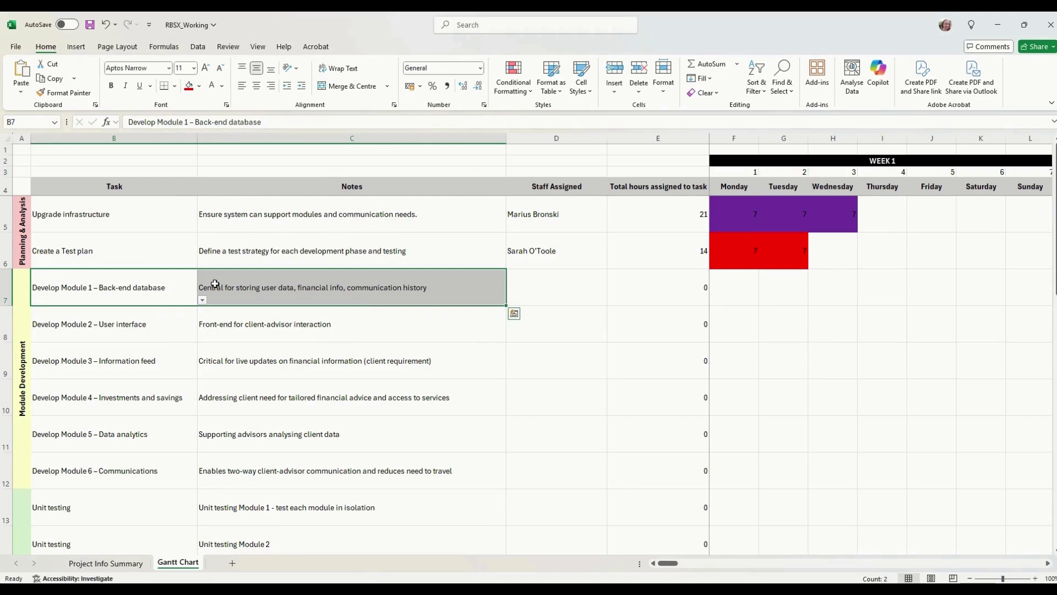
pyautogui.moveTo(105, 335); pyautogui.dragTo(253, 325)
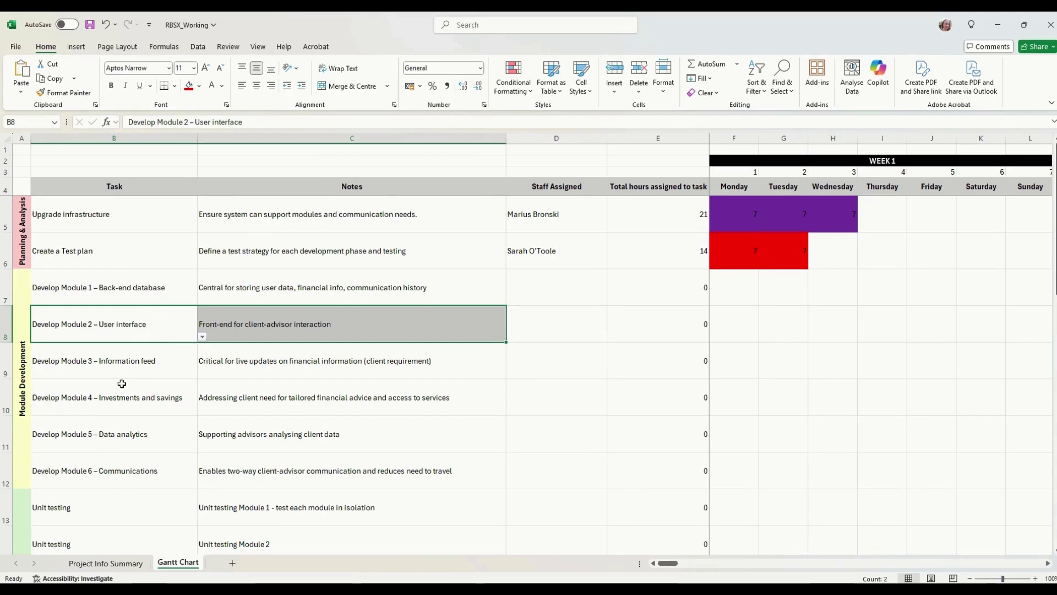
pyautogui.moveTo(123, 370); pyautogui.dragTo(232, 366)
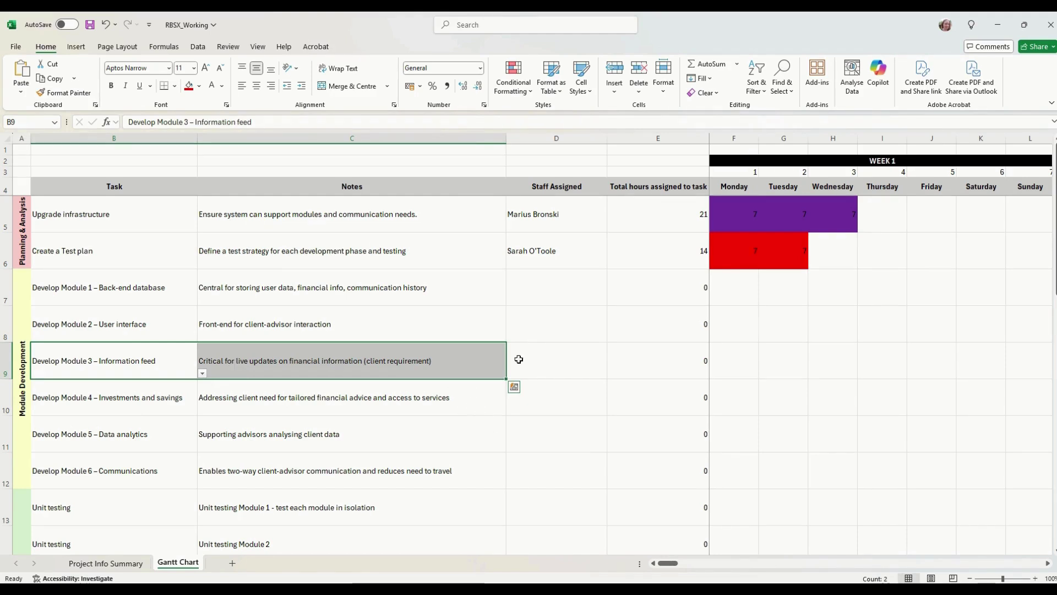
pyautogui.click(556, 287)
pyautogui.click(612, 299)
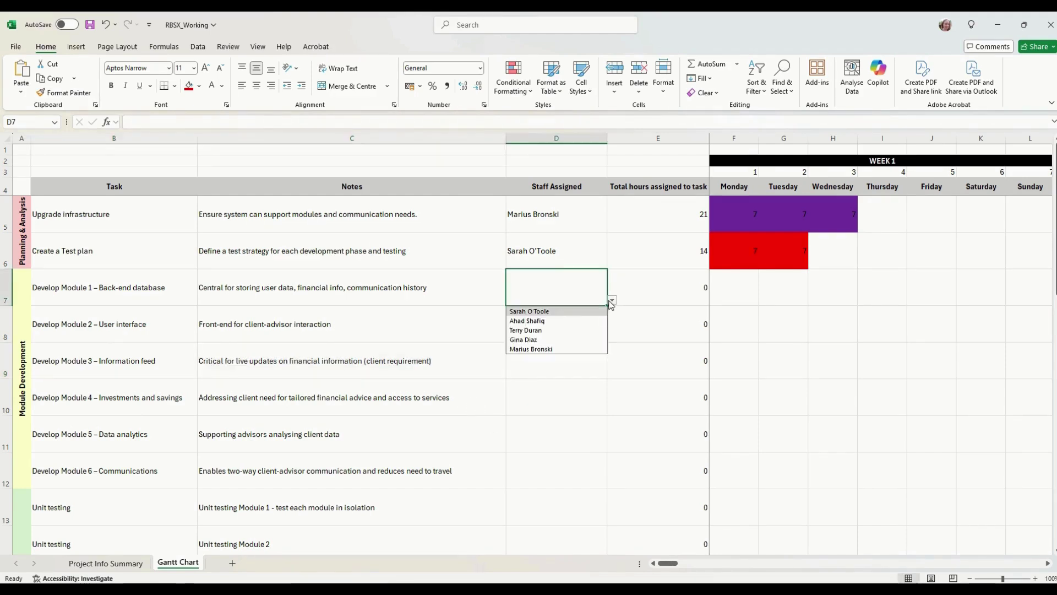
pyautogui.click(556, 339)
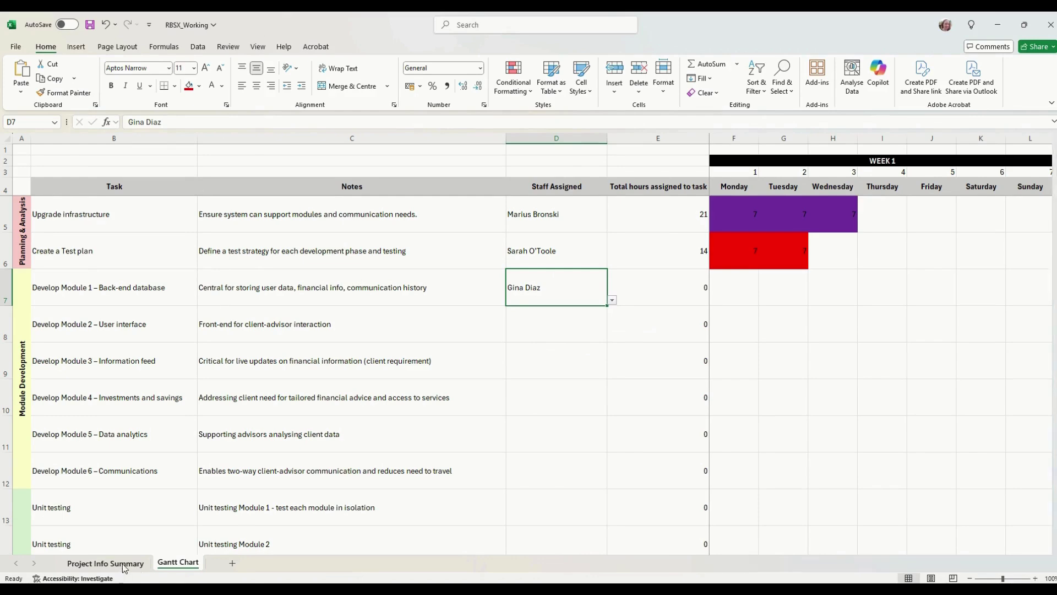
# - Look up the estimated hours for Develop Module 1 and enter 7 hours on Monday to Friday of Week 1 (F7:J7)
pyautogui.click(82, 563)
pyautogui.click(199, 276)
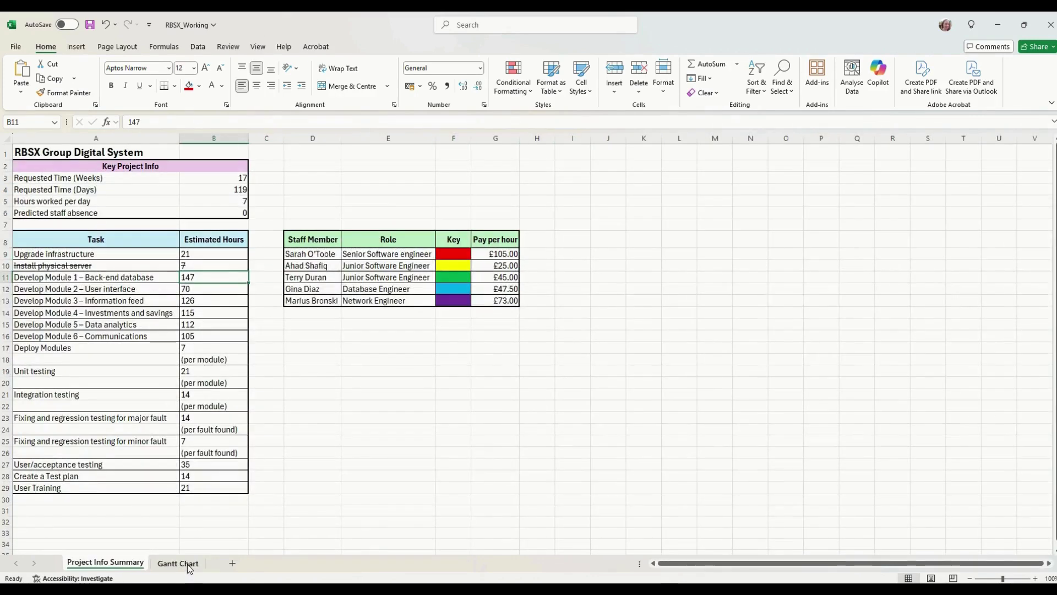
pyautogui.click(190, 566)
pyautogui.click(733, 291)
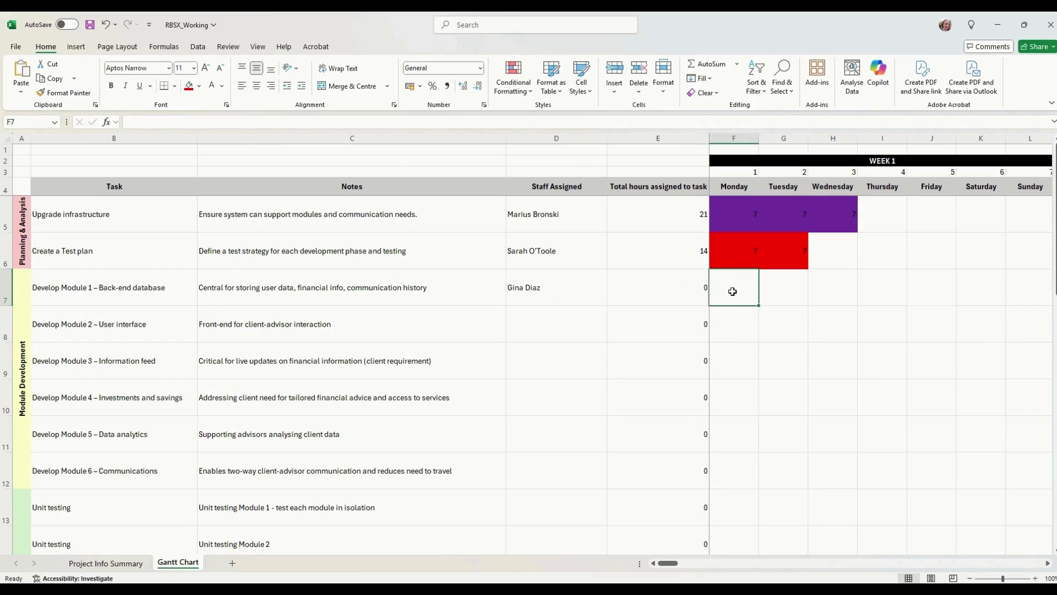
pyautogui.write('7')
pyautogui.press('Tab')
pyautogui.write('7')
pyautogui.press('Tab')
pyautogui.write('7')
pyautogui.press('Tab')
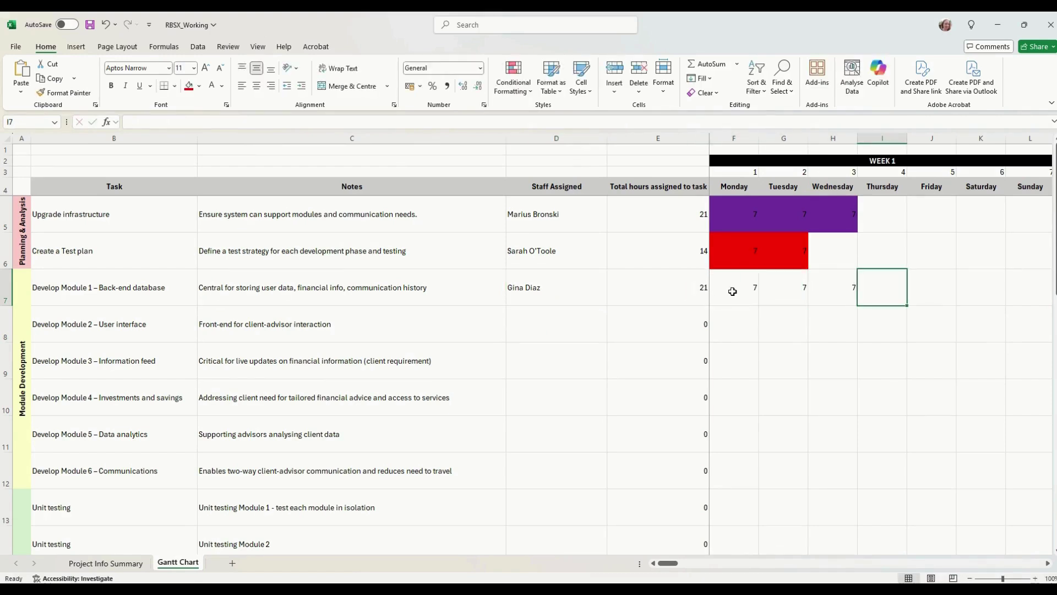
pyautogui.write('7')
pyautogui.press('Tab')
pyautogui.write('7')
pyautogui.press('Tab')
pyautogui.write('7')
pyautogui.press('Tab')
pyautogui.write('7')
pyautogui.moveTo(832, 186); pyautogui.dragTo(882, 185)
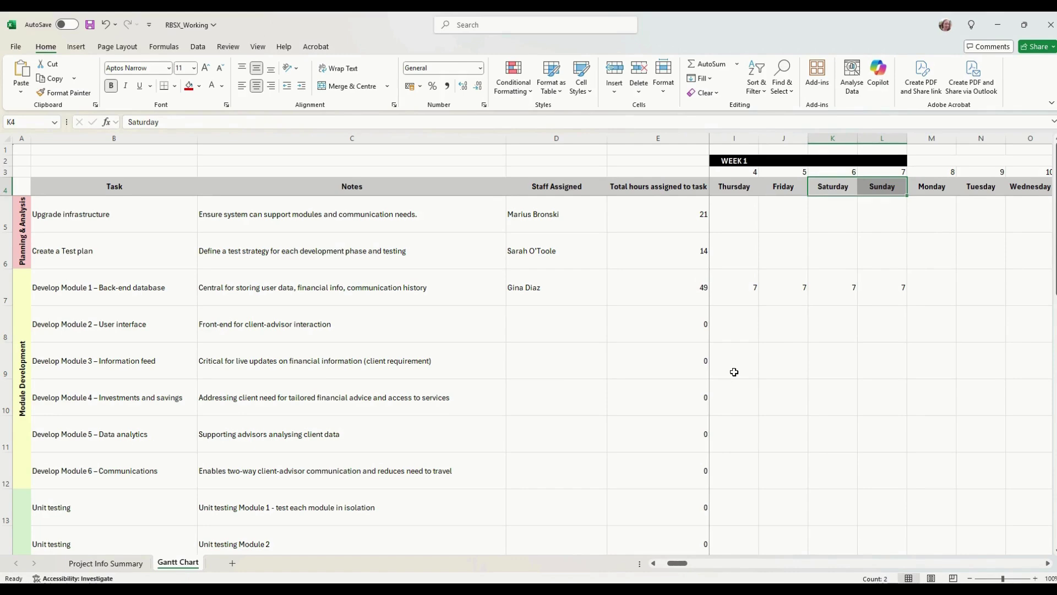
pyautogui.moveTo(816, 298); pyautogui.dragTo(883, 285)
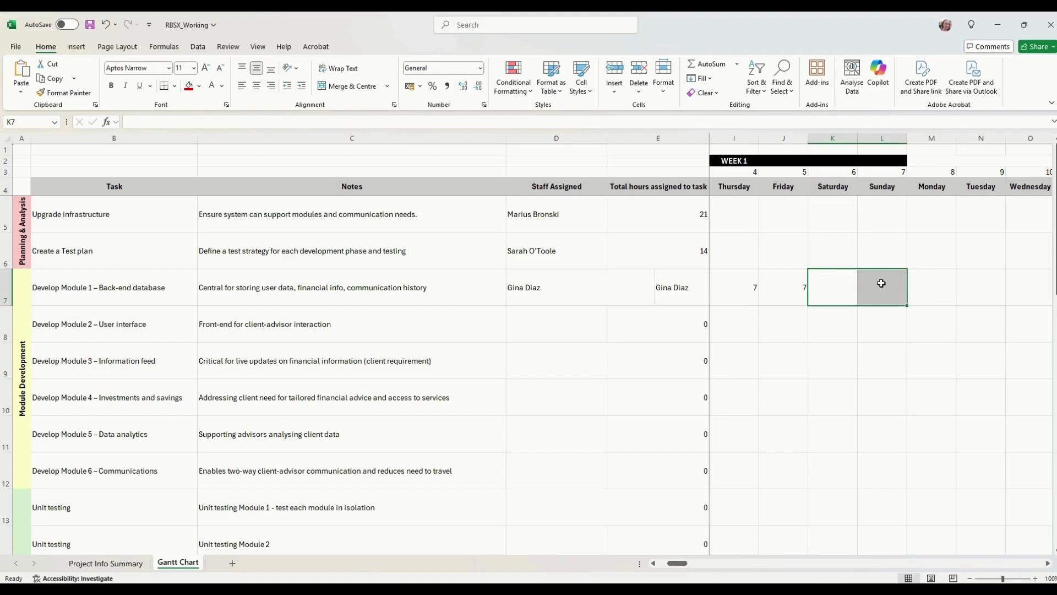
pyautogui.press('Delete')
pyautogui.press('Up')
# - Hide the Week 1 Saturday and Sunday columns (K:L) on the Gantt Chart sheet
pyautogui.moveTo(832, 139); pyautogui.dragTo(896, 140)
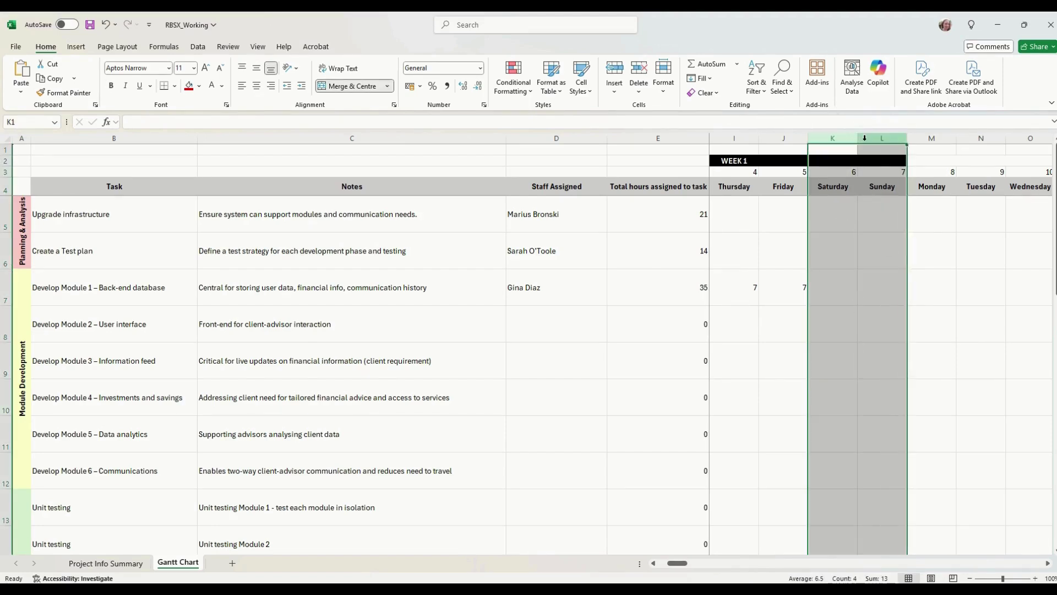
pyautogui.rightClick(876, 138)
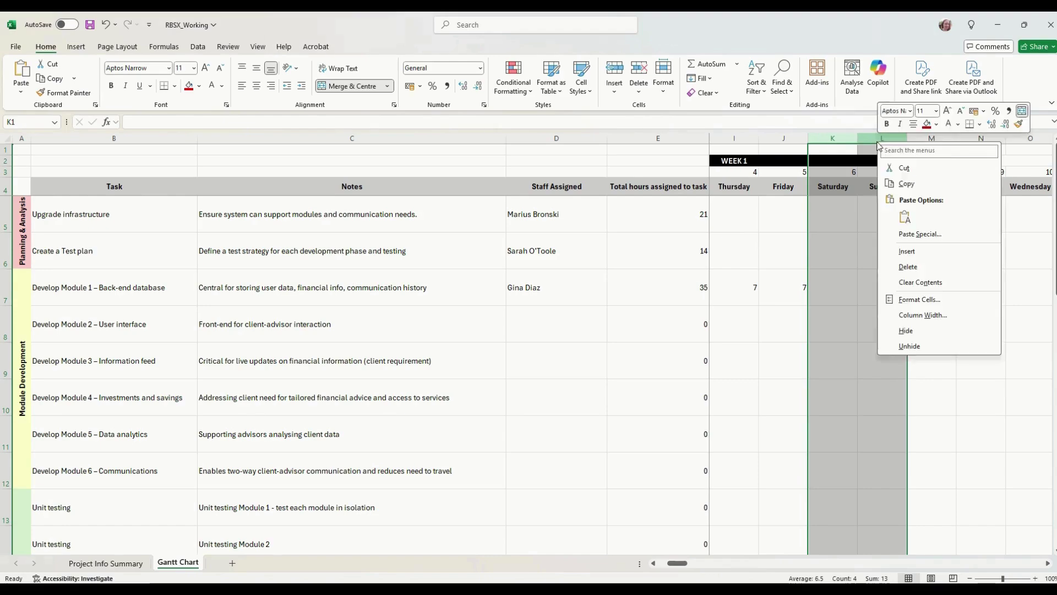
pyautogui.click(909, 329)
# - Fill the Develop Module 1 hours from F7 to AH7 with light blue, following the database engineer's colour in the key
pyautogui.moveTo(902, 287); pyautogui.dragTo(723, 287)
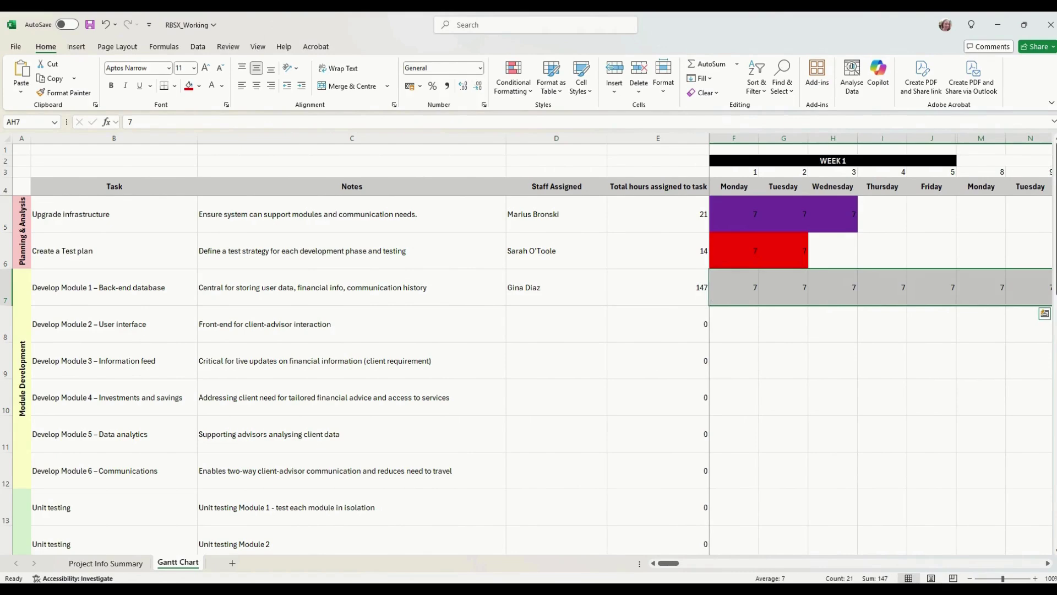
pyautogui.click(98, 563)
pyautogui.click(431, 290)
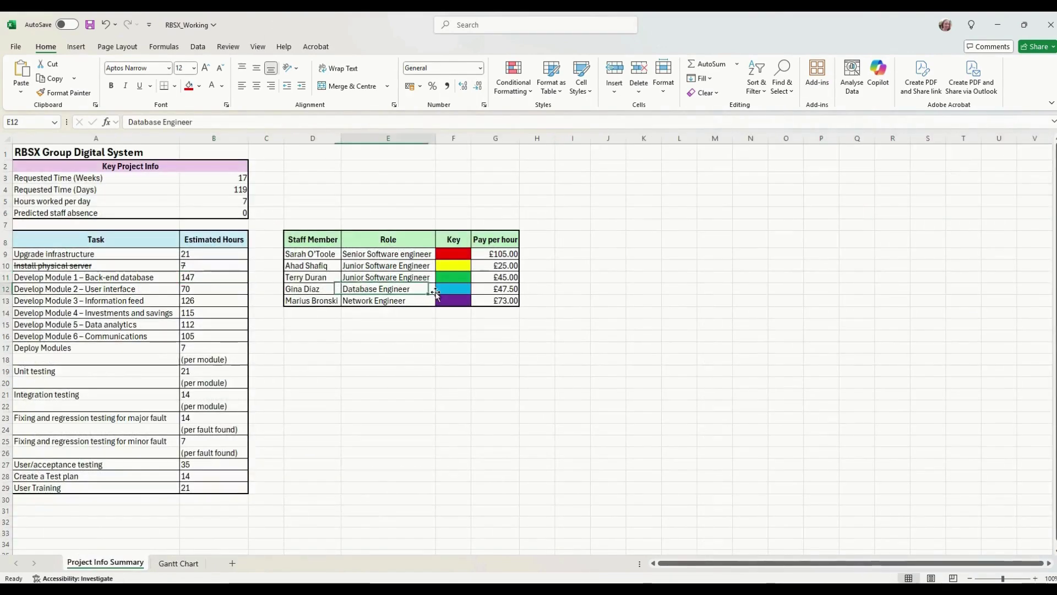
pyautogui.click(461, 286)
pyautogui.click(177, 563)
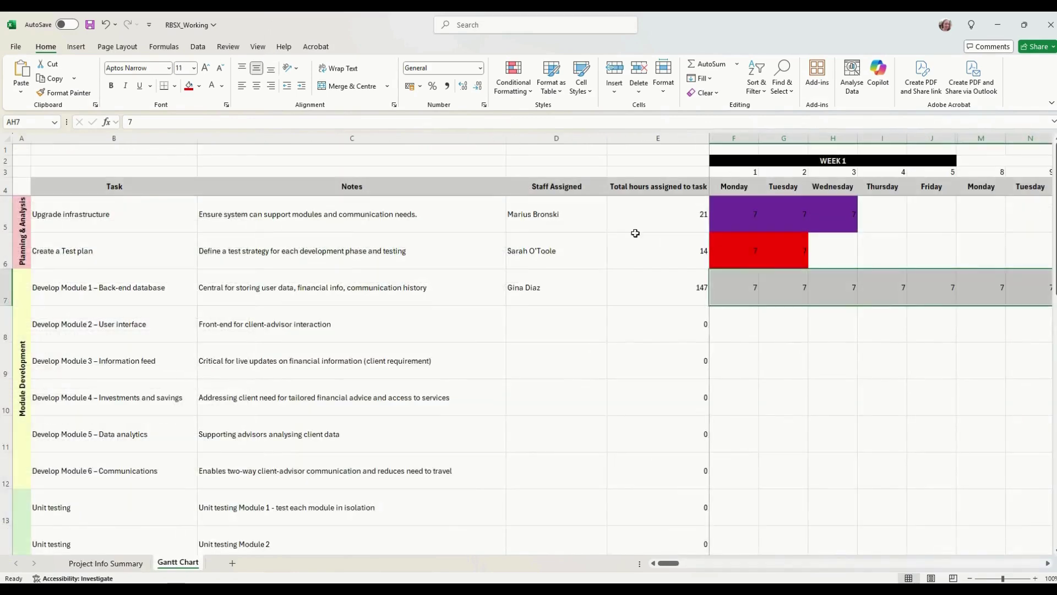
pyautogui.click(199, 87)
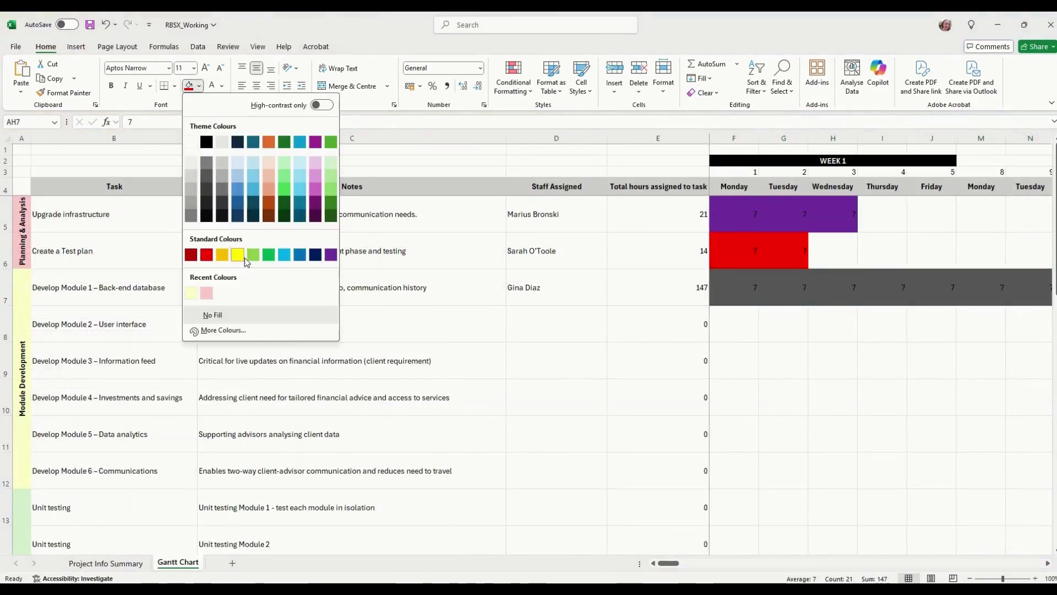
pyautogui.click(287, 252)
pyautogui.click(783, 323)
pyautogui.click(569, 325)
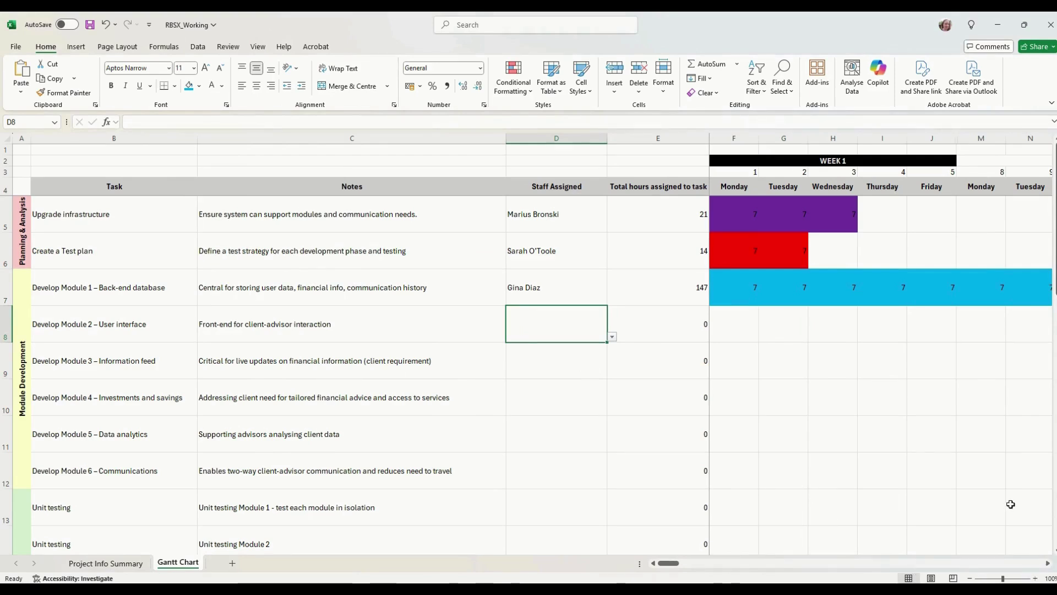
pyautogui.click(335, 319)
pyautogui.moveTo(1045, 565); pyautogui.dragTo(1044, 565)
pyautogui.click(827, 331)
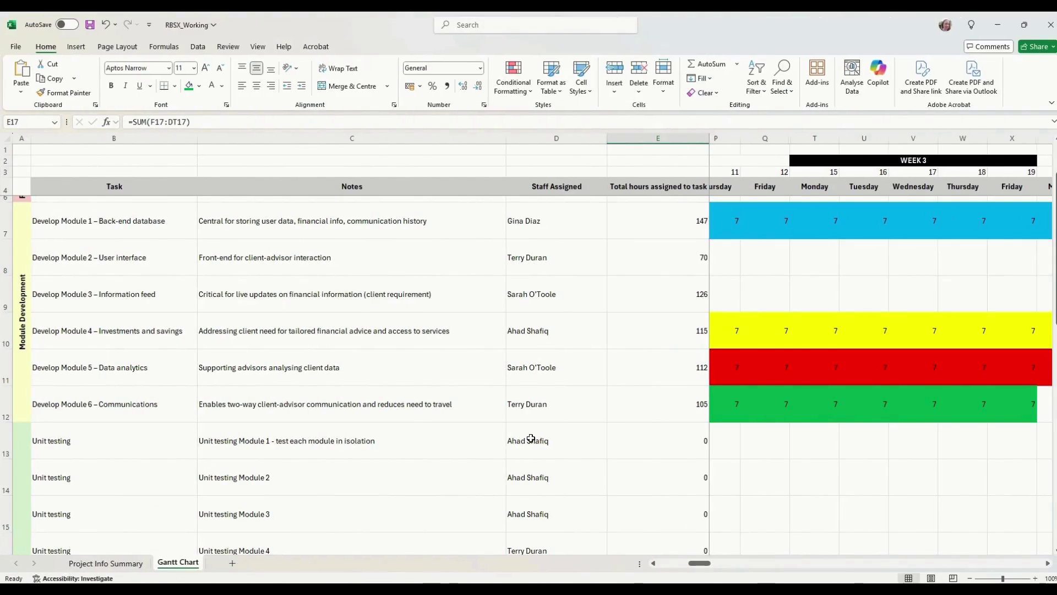
# - Find the last day scheduled for Develop Module 1 in row 7, to place its unit testing
pyautogui.click(138, 445)
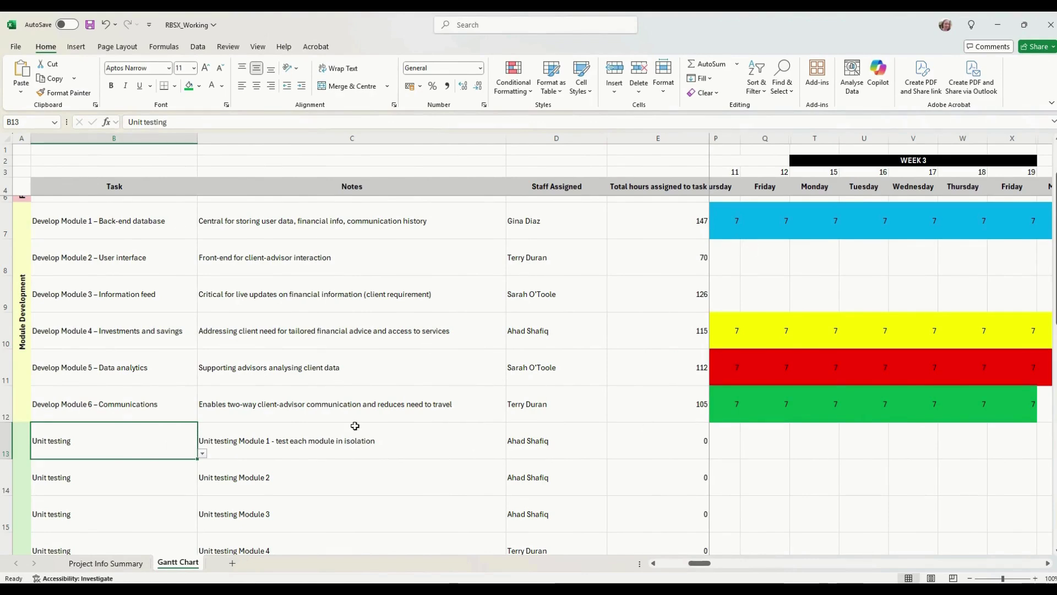
pyautogui.click(835, 220)
pyautogui.press('Right')
pyautogui.press('Right')
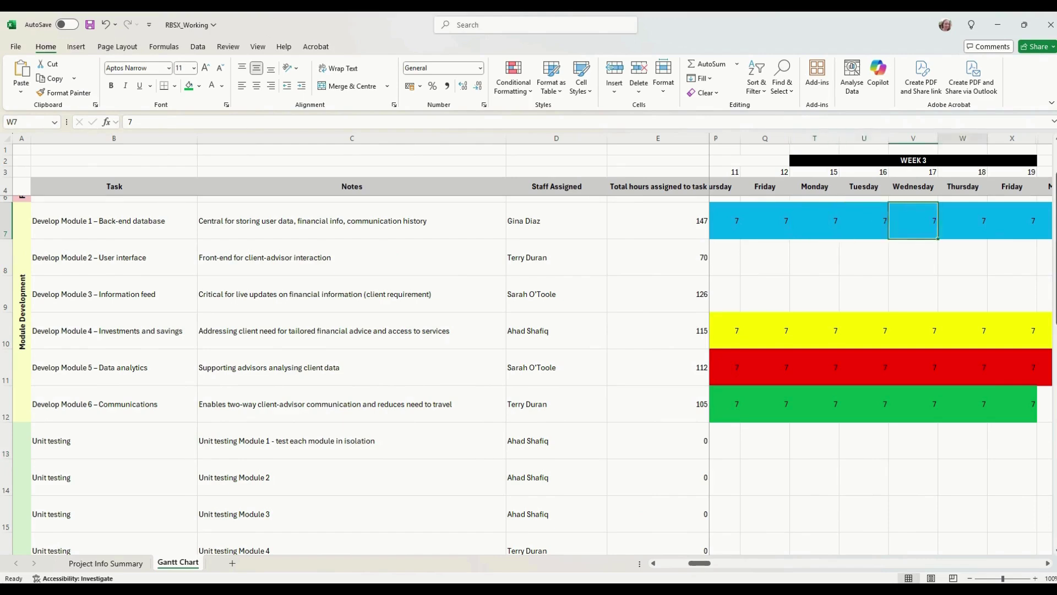
pyautogui.press('Right')
pyautogui.press('Right')
pyautogui.press('Right')
pyautogui.press('Right')
pyautogui.press('Right')
pyautogui.press('Right')
pyautogui.press('Right')
pyautogui.press('Right')
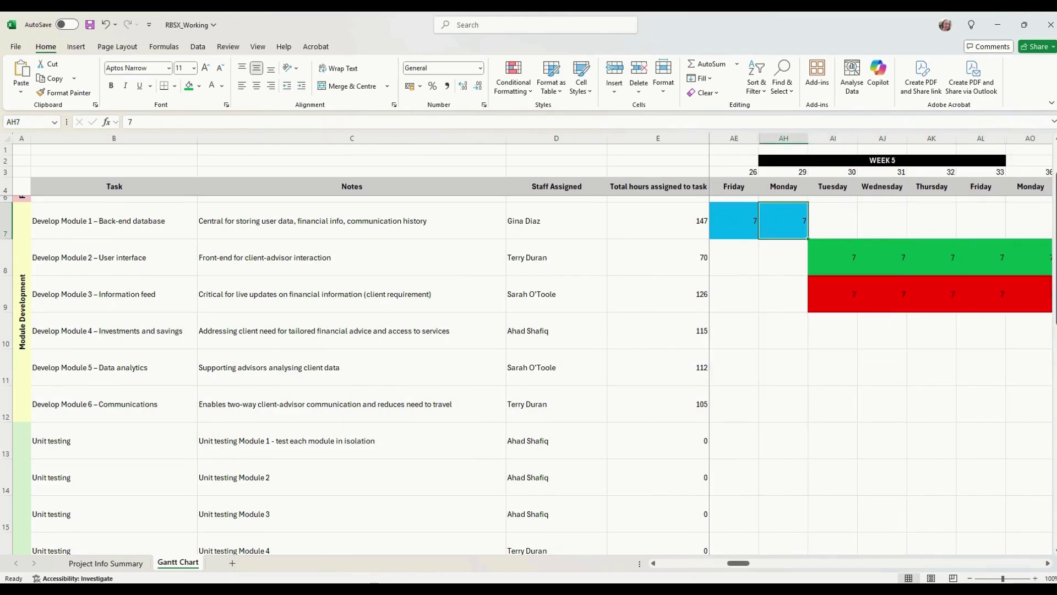
# - Enter 7 hours for Unit testing Module 1 on Tuesday of Week 5 (AI13)
pyautogui.press('Down')
pyautogui.press('Down')
pyautogui.press('Down')
pyautogui.press('Down')
pyautogui.press('Down')
pyautogui.press('Down')
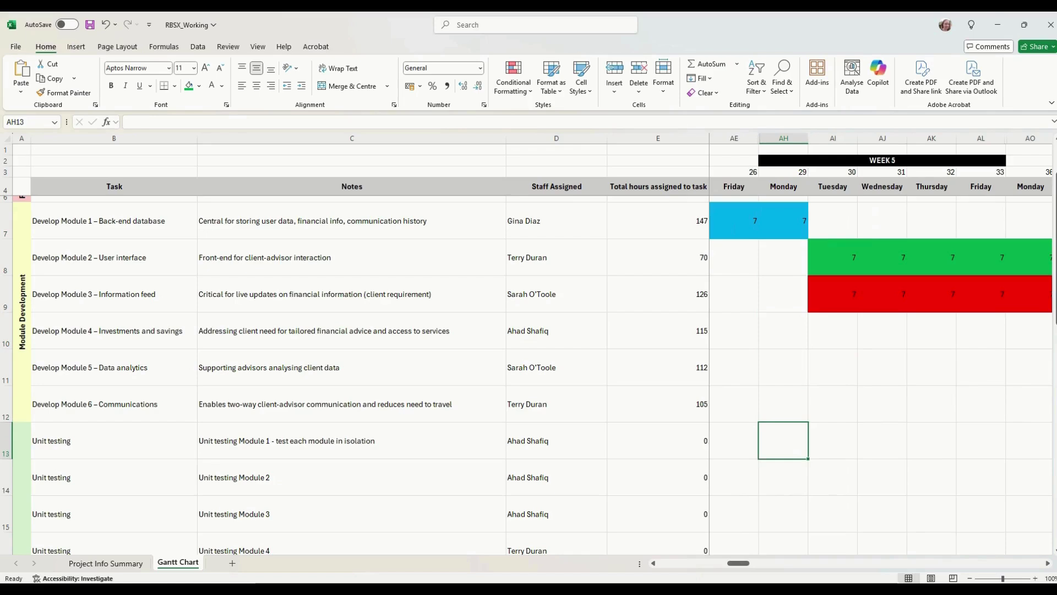
pyautogui.press('Right')
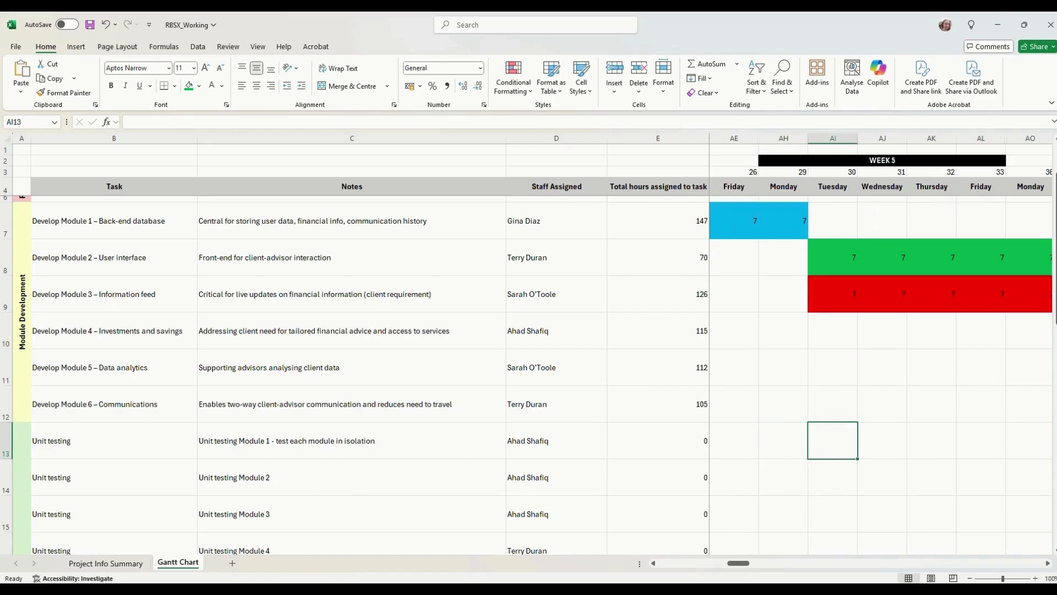
pyautogui.write('7')
pyautogui.press('Right')
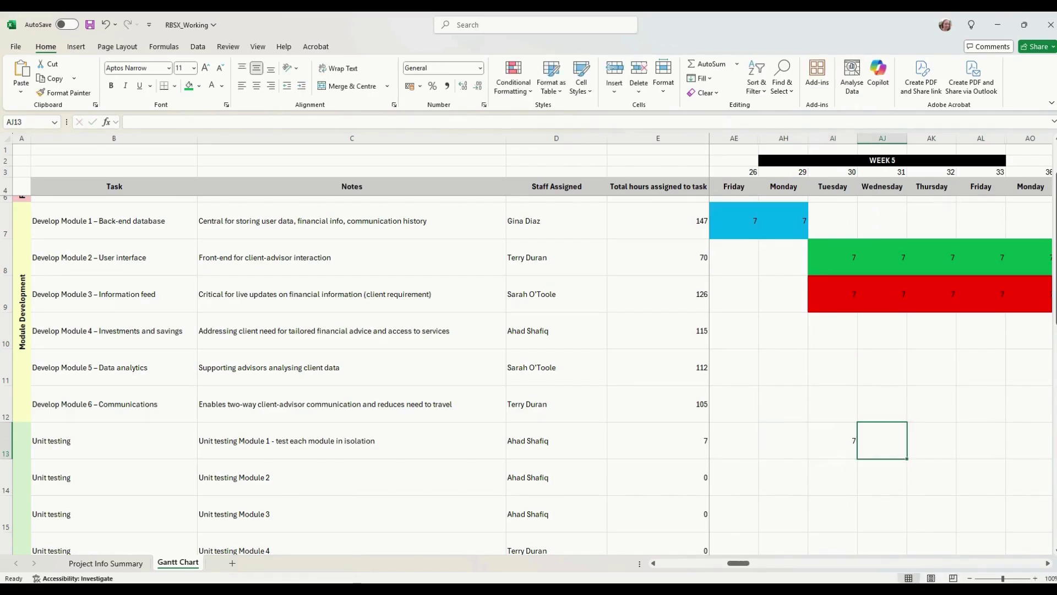
# - Look up the estimated hours for Unit testing and enter 7 hours on Wednesday and Thursday of Week 5 (AJ13:AK13)
pyautogui.click(104, 563)
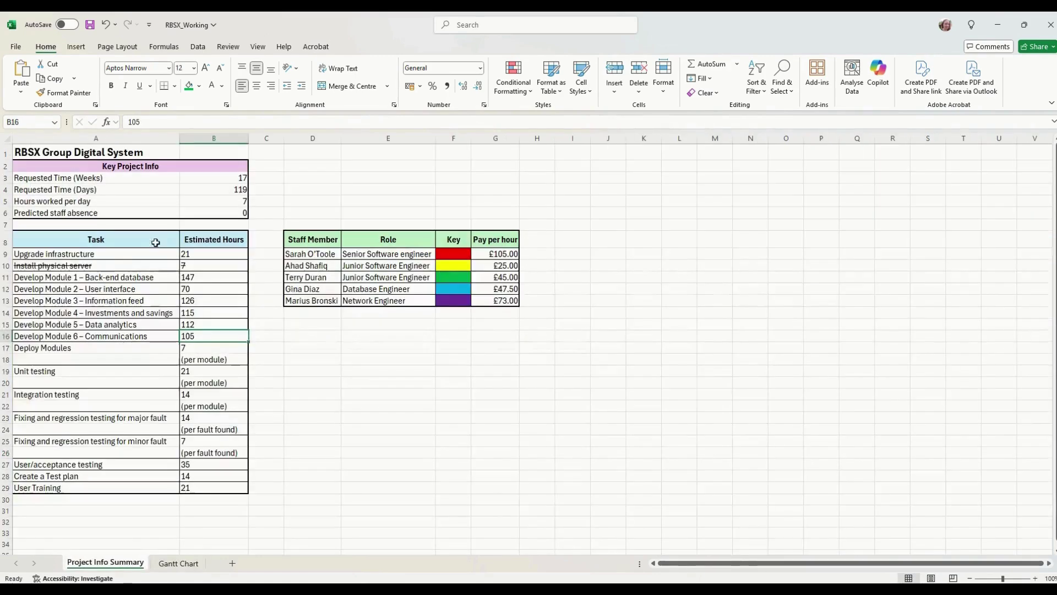
pyautogui.click(212, 374)
pyautogui.click(178, 563)
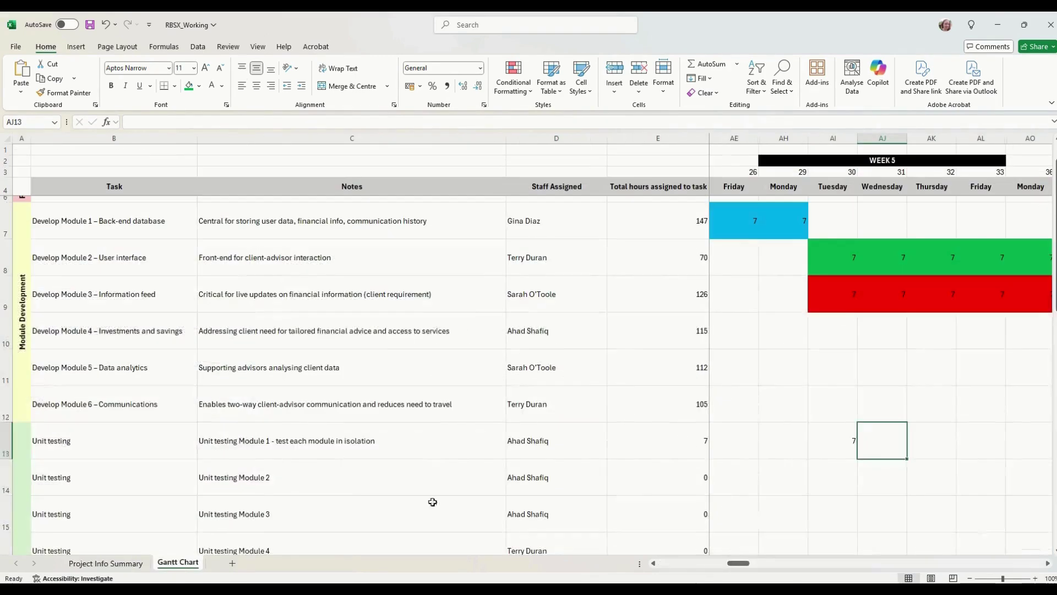
pyautogui.write('7')
pyautogui.press('Right')
pyautogui.write('7')
pyautogui.press('Right')
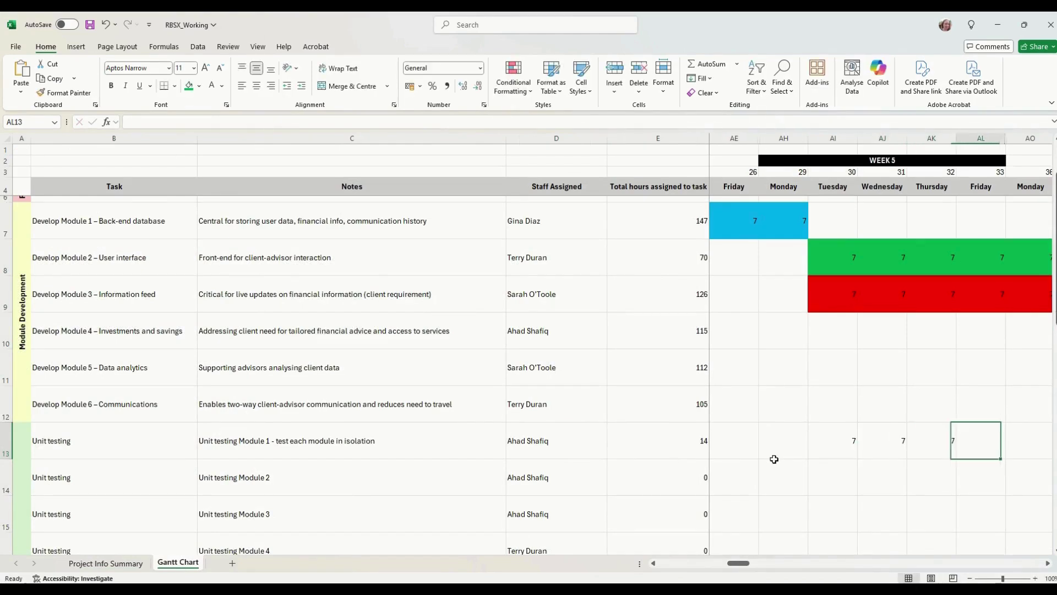
# - Fill the Unit testing Module 1 hours in AI13:AK13 with yellow, the assigned junior software engineer's key colour
pyautogui.moveTo(850, 447); pyautogui.dragTo(919, 442)
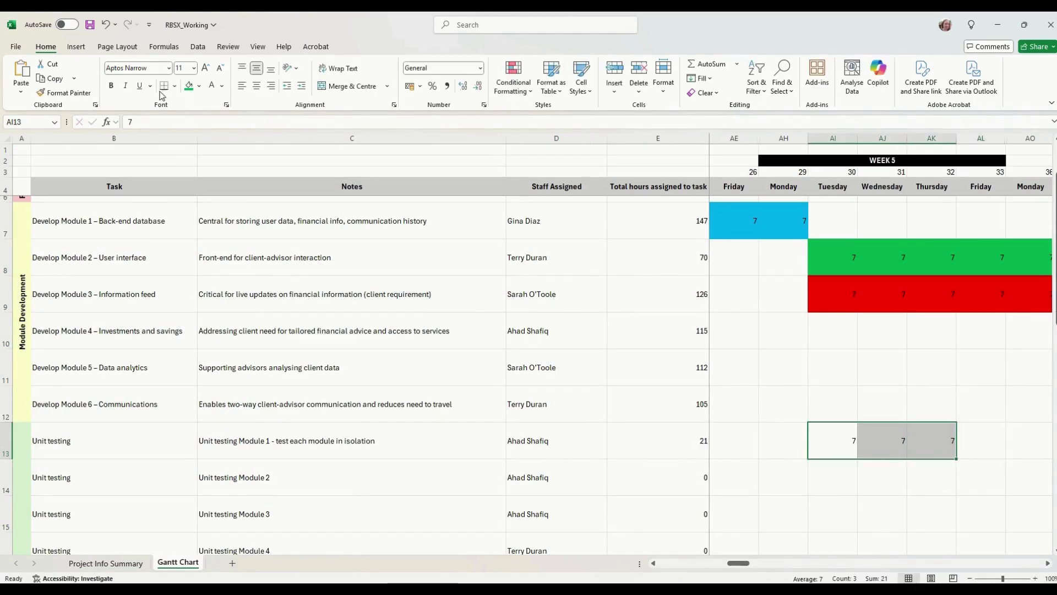
pyautogui.click(198, 86)
pyautogui.click(232, 254)
pyautogui.click(832, 367)
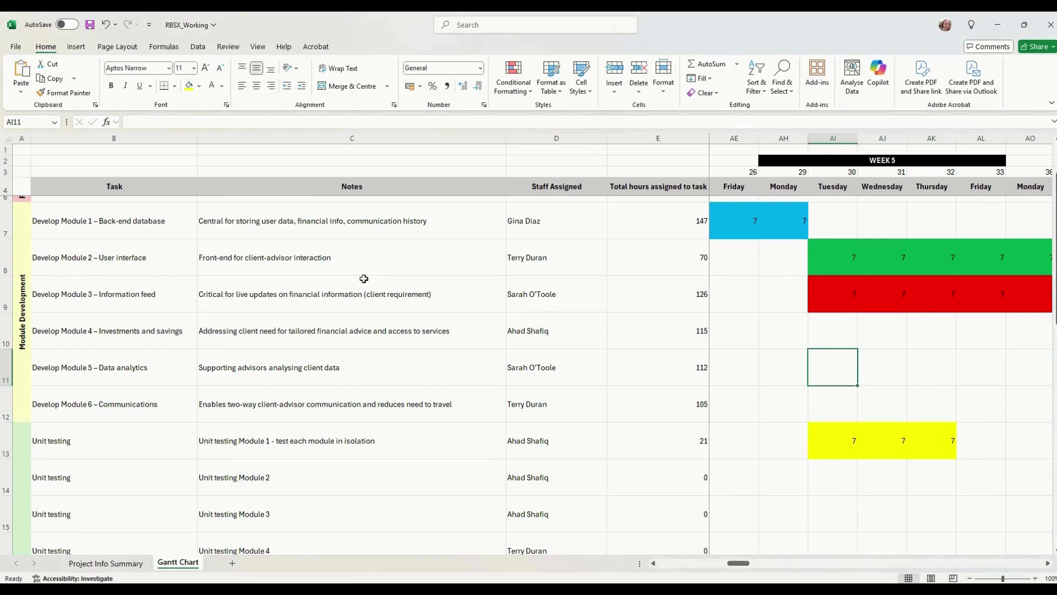
# - Find the last day scheduled for Develop Module 2 in row 8 and go to the following workday in the Unit testing rows
pyautogui.click(824, 263)
pyautogui.press('Right')
pyautogui.press('Right')
pyautogui.press('Right')
pyautogui.press('Right')
pyautogui.press('Right')
pyautogui.press('Right')
pyautogui.press('Right')
pyautogui.press('Right')
pyautogui.press('Right')
pyautogui.press('Right')
pyautogui.press('Right')
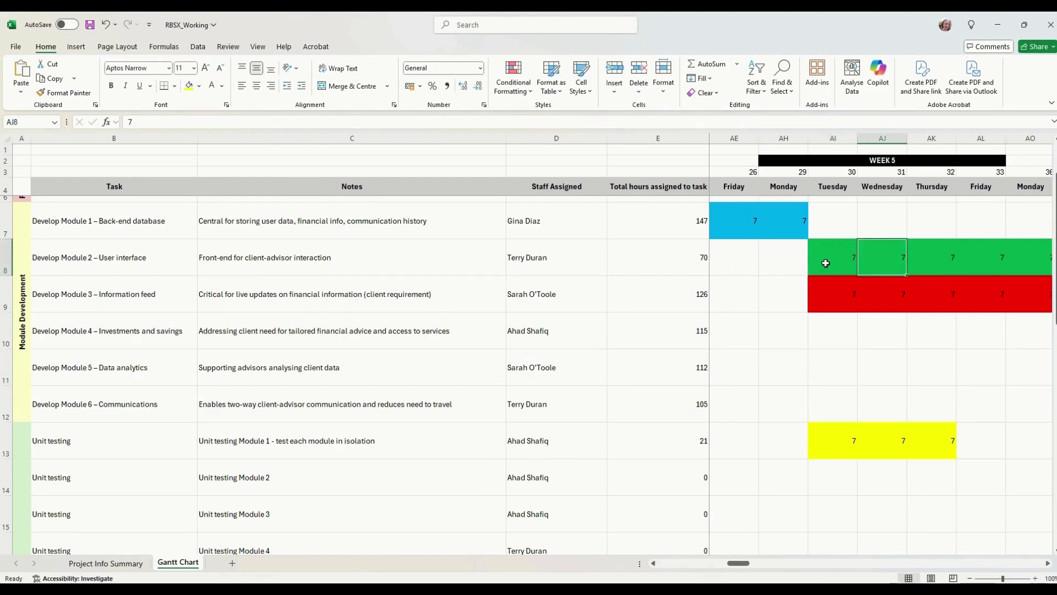
pyautogui.press('Left')
pyautogui.press('Left')
pyautogui.press('Down')
pyautogui.press('Down')
pyautogui.press('Down')
pyautogui.press('Down')
pyautogui.press('Down')
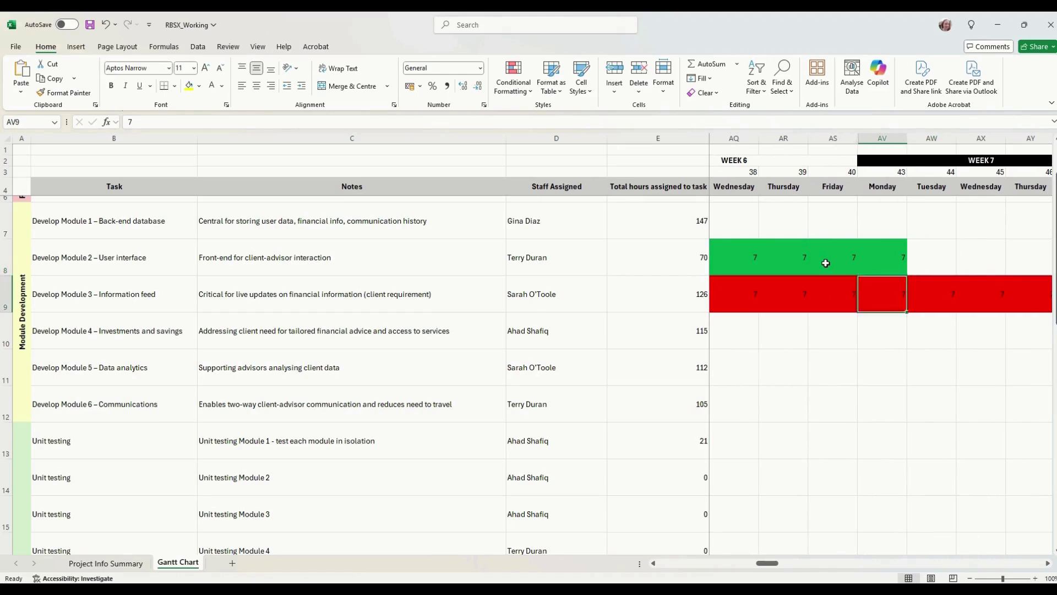
pyautogui.press('Right')
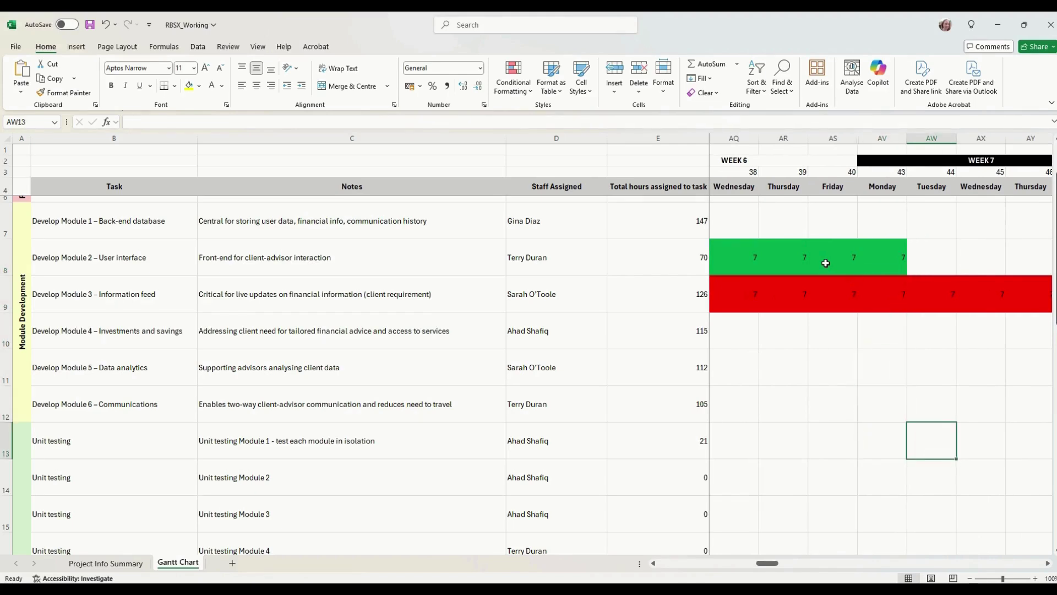
# - Go back along the Unit testing Module 4 row to the start of the schedule in Week 1
pyautogui.press('Down')
pyautogui.press('Down')
pyautogui.press('Down')
pyautogui.press('Left')
pyautogui.press('Left')
pyautogui.press('Left')
pyautogui.press('Left')
pyautogui.press('Left')
pyautogui.press('Left')
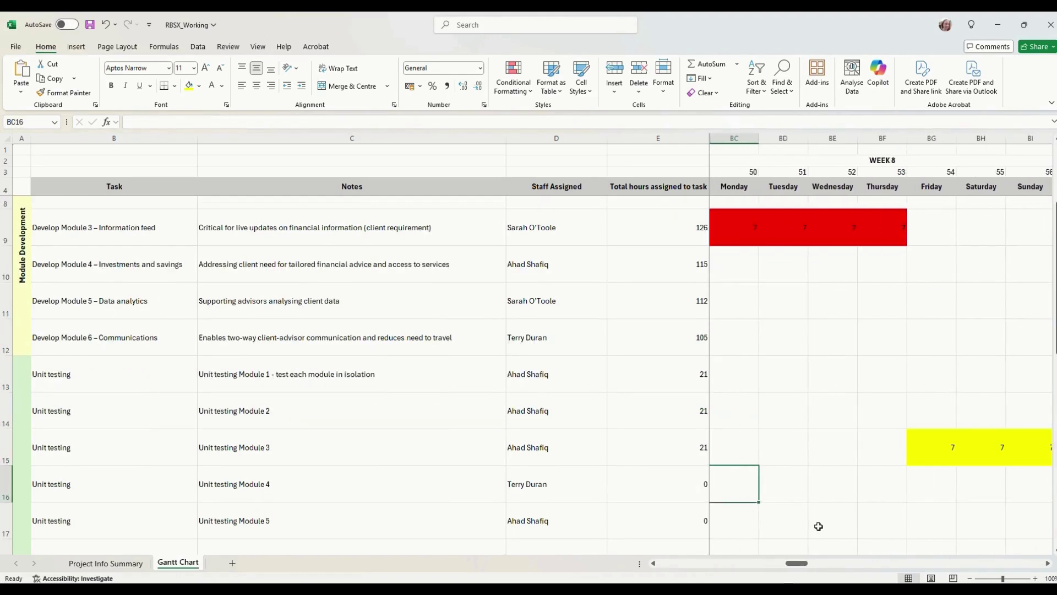
pyautogui.press('Left')
pyautogui.press('Left')
pyautogui.press('Left')
pyautogui.press('Left')
pyautogui.press('Left')
pyautogui.press('Left')
pyautogui.press('Left')
pyautogui.press('Left')
pyautogui.press('Left')
pyautogui.press('Left')
pyautogui.press('Left')
pyautogui.press('Left')
pyautogui.press('Left')
pyautogui.press('Left')
pyautogui.press('Right')
pyautogui.press('Right')
pyautogui.press('Right')
pyautogui.press('Right')
pyautogui.press('Right')
pyautogui.press('Right')
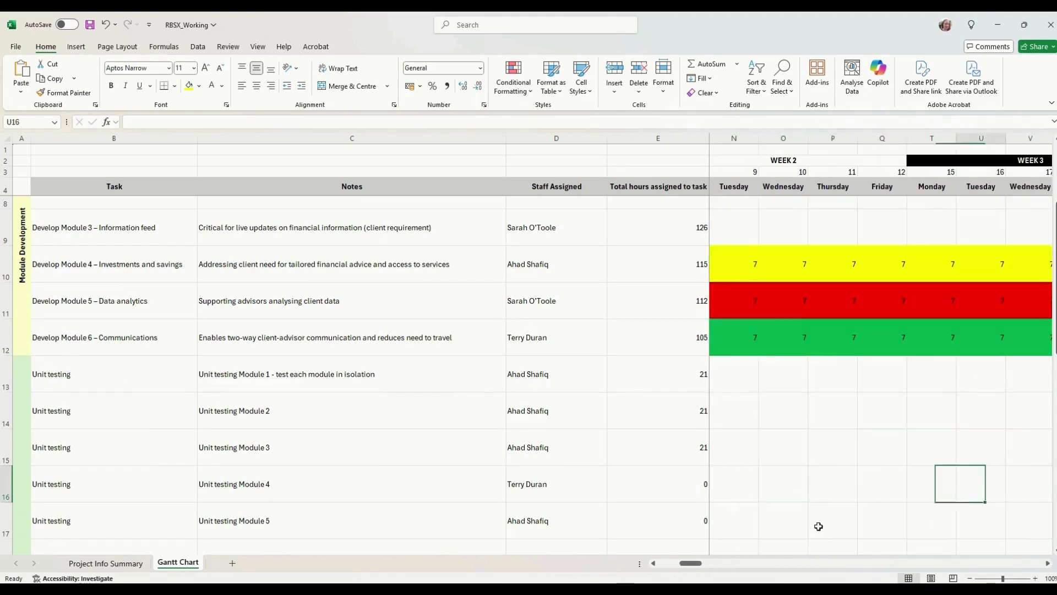
pyautogui.press('Left')
pyautogui.press('Left')
pyautogui.press('Left')
pyautogui.press('Left')
pyautogui.press('Left')
pyautogui.press('Left')
pyautogui.press('Left')
pyautogui.press('Left')
pyautogui.press('Left')
pyautogui.press('Left')
pyautogui.press('Left')
pyautogui.press('Left')
pyautogui.press('Left')
pyautogui.press('Left')
pyautogui.press('Left')
pyautogui.press('Left')
pyautogui.press('Left')
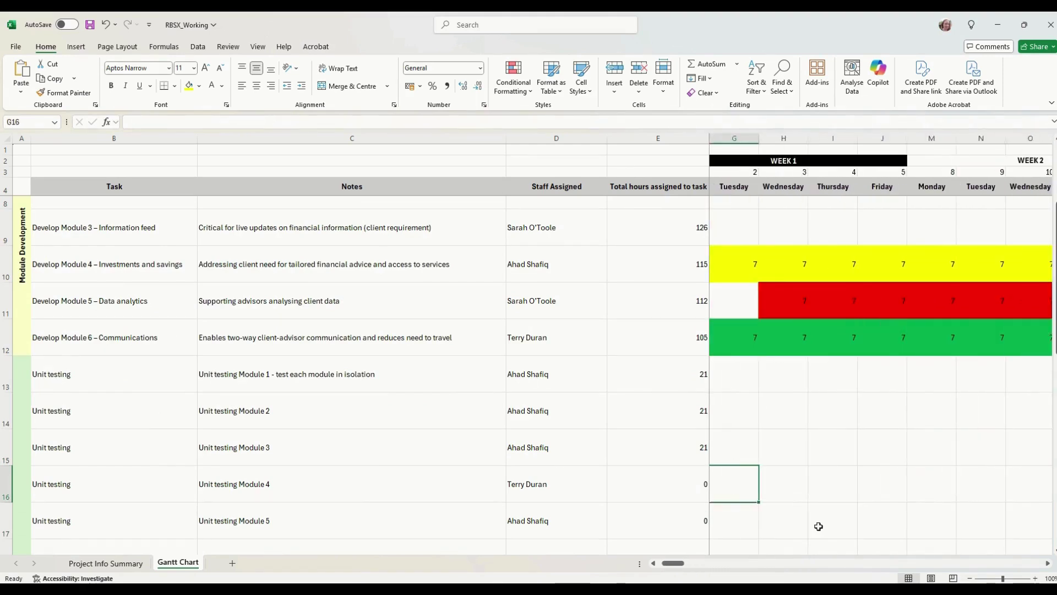
pyautogui.press('Left')
pyautogui.press('Left')
pyautogui.press('Left')
pyautogui.press('Left')
pyautogui.press('Left')
pyautogui.scroll(3, 823, 486)
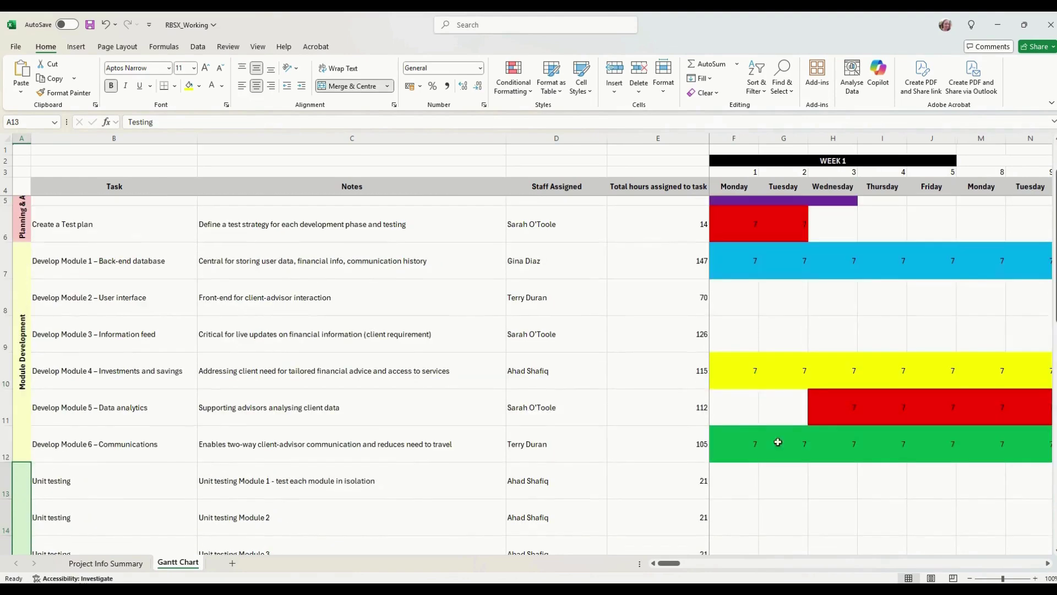
# - Follow the Develop Module 4 hours along row 10 to find the last day scheduled
pyautogui.click(737, 361)
pyautogui.press('Right')
pyautogui.press('Right')
pyautogui.press('Right')
pyautogui.press('Right')
pyautogui.press('Right')
pyautogui.press('Right')
pyautogui.press('Right')
pyautogui.press('Right')
pyautogui.press('Right')
pyautogui.press('Right')
pyautogui.press('Right')
pyautogui.press('Right')
pyautogui.press('Right')
pyautogui.press('Right')
pyautogui.press('Right')
pyautogui.press('Right')
pyautogui.press('Right')
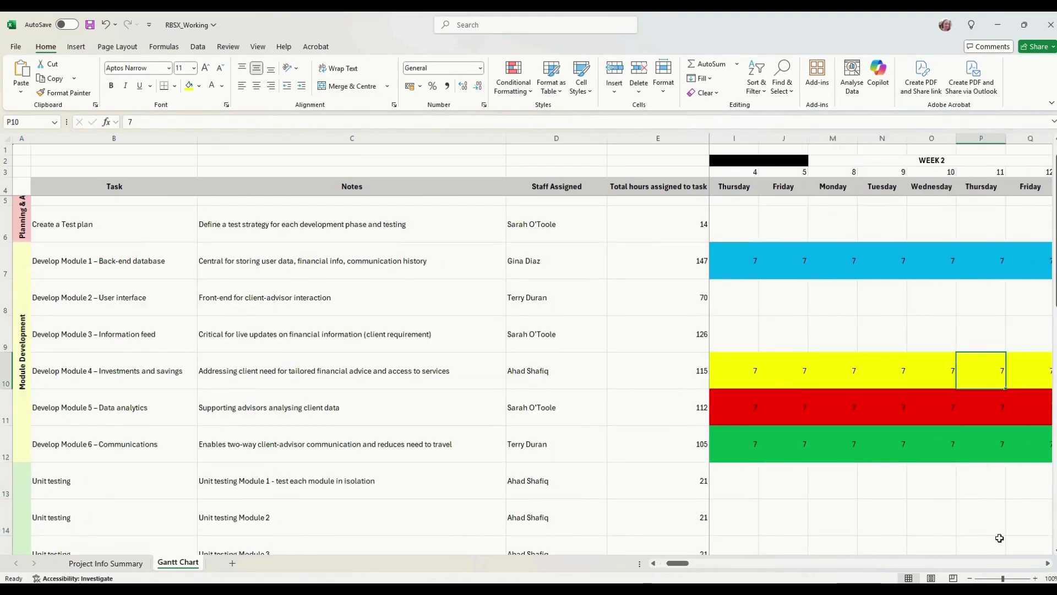
pyautogui.press('Left')
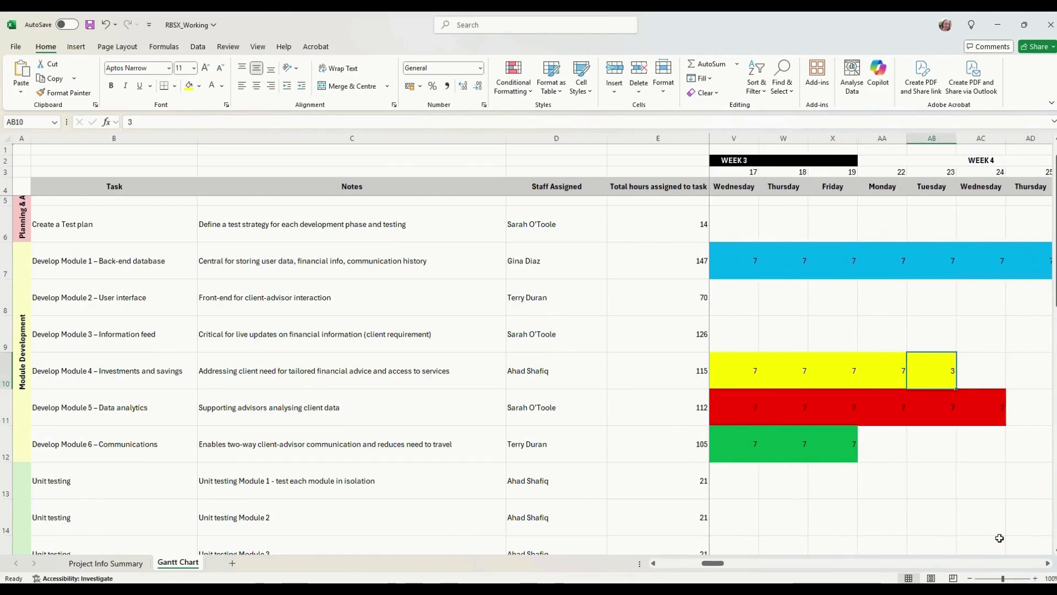
# - Enter 7 hours for Unit testing Module 4 on Wednesday to Friday of Week 4 (AC16:AE16)
pyautogui.press('Down')
pyautogui.press('Down')
pyautogui.press('Down')
pyautogui.press('Down')
pyautogui.press('Down')
pyautogui.press('Down')
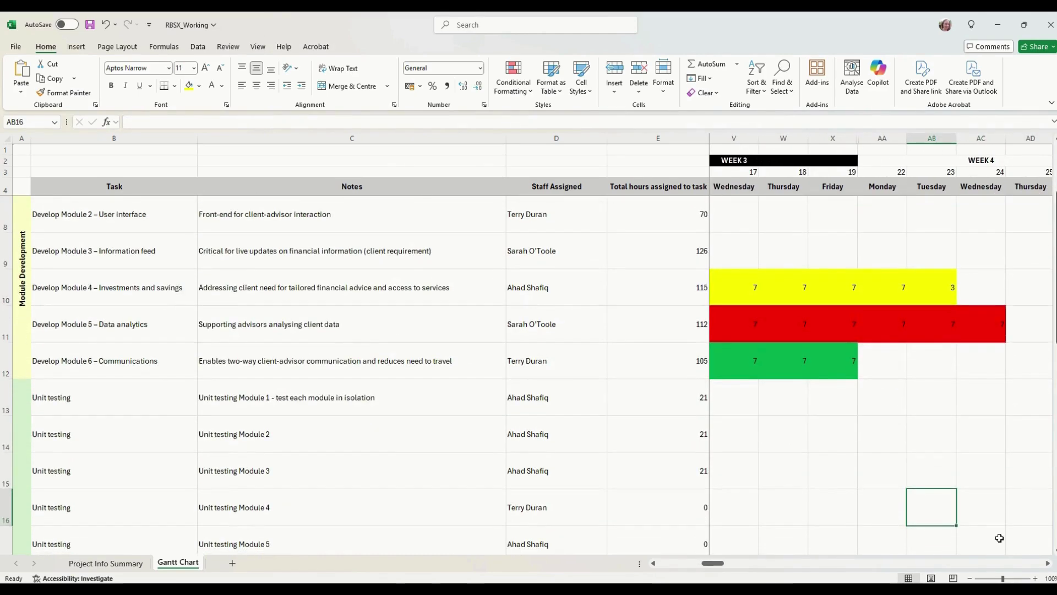
pyautogui.click(1047, 562)
pyautogui.scroll(1, 1012, 490)
pyautogui.scroll(-1, 991, 518)
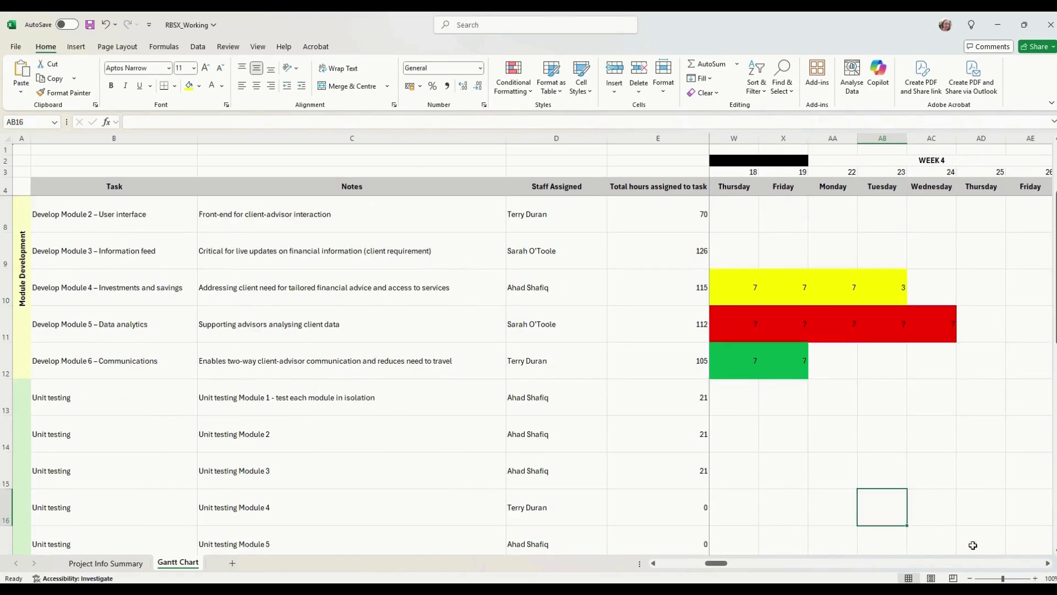
pyautogui.moveTo(715, 566); pyautogui.dragTo(728, 569)
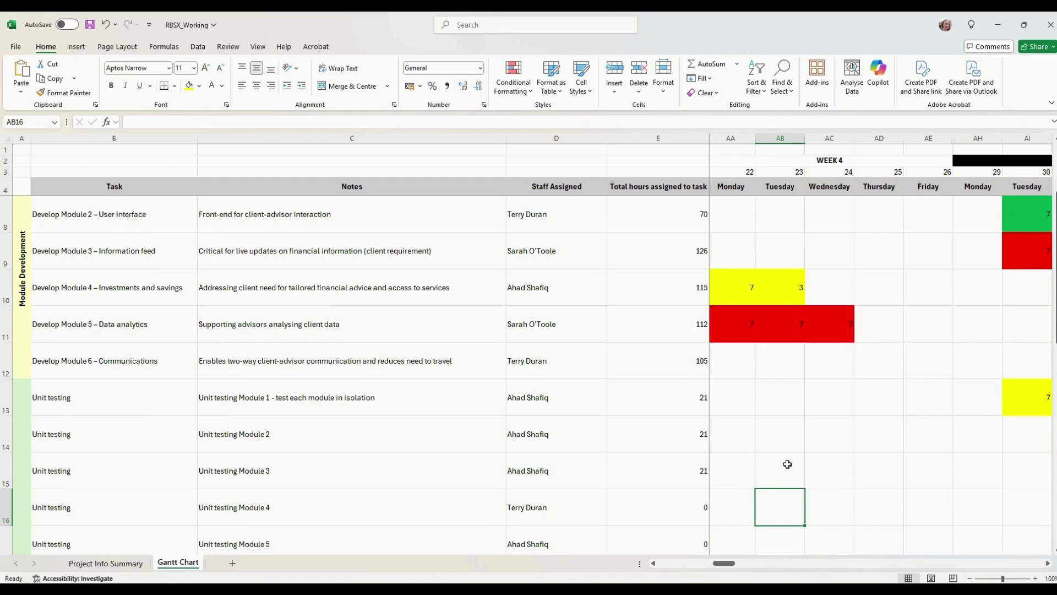
pyautogui.press('Right')
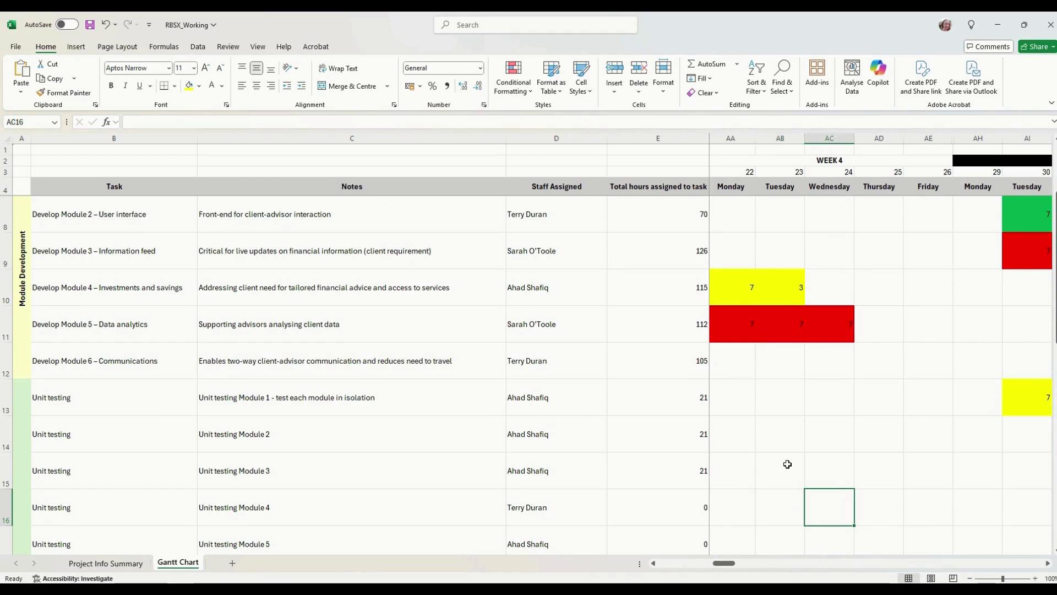
pyautogui.write('7')
pyautogui.press('Right')
pyautogui.write('7')
pyautogui.press('Right')
pyautogui.write('7')
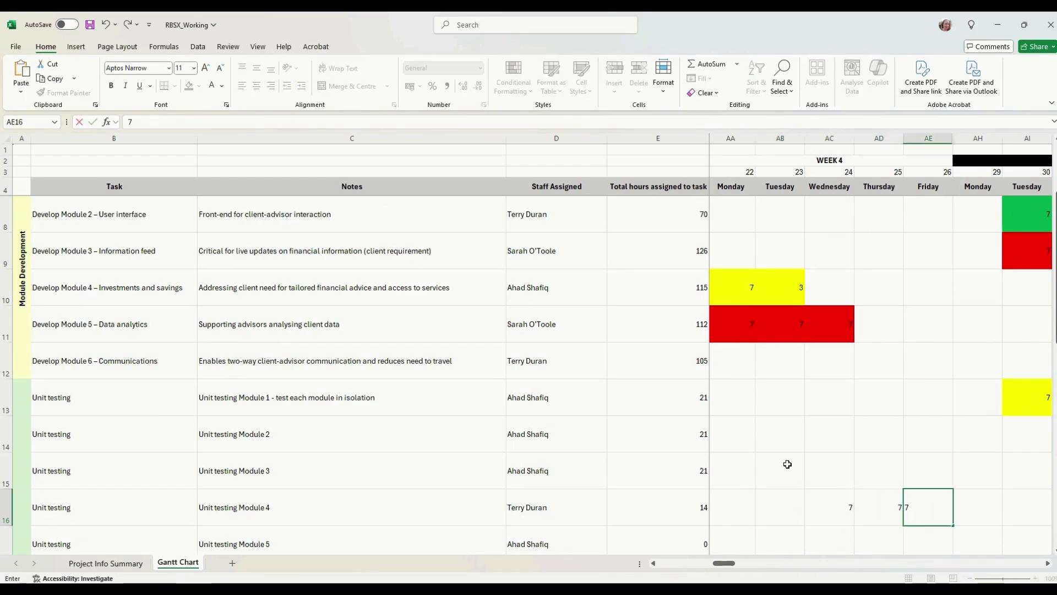
# - Fill the Unit testing Module 4 hours for Wednesday to Friday of Week 4 (AC16:AE16) with standard green
pyautogui.moveTo(823, 509); pyautogui.dragTo(930, 509)
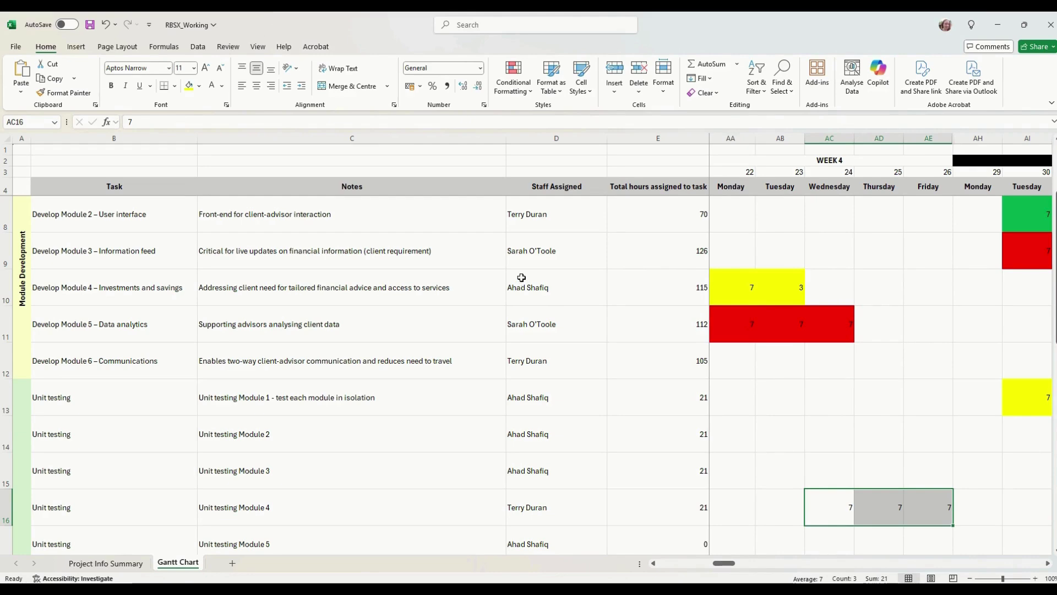
pyautogui.moveTo(777, 289); pyautogui.dragTo(757, 278)
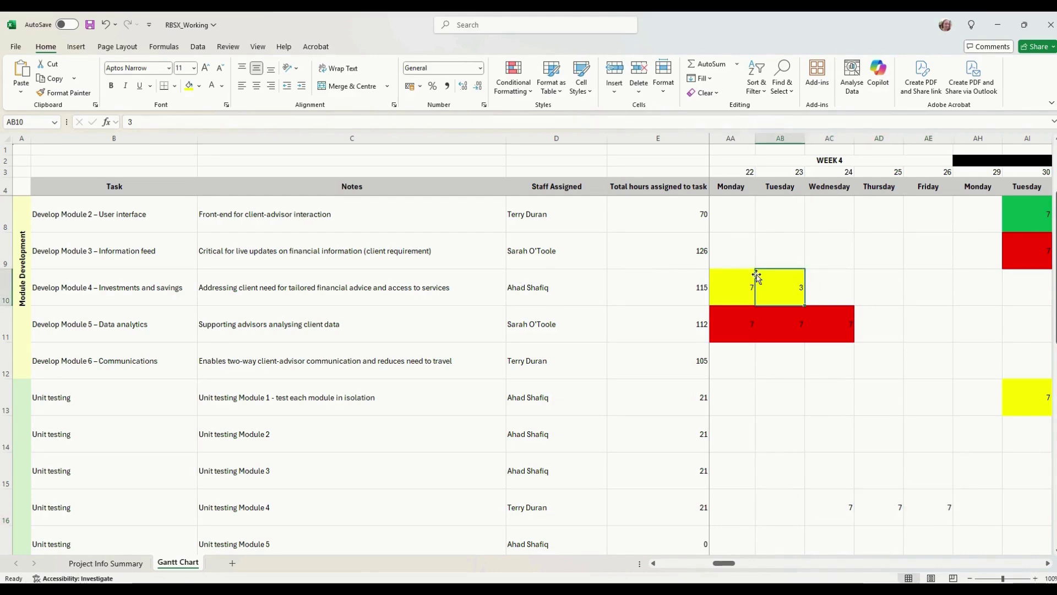
pyautogui.moveTo(837, 520); pyautogui.dragTo(927, 509)
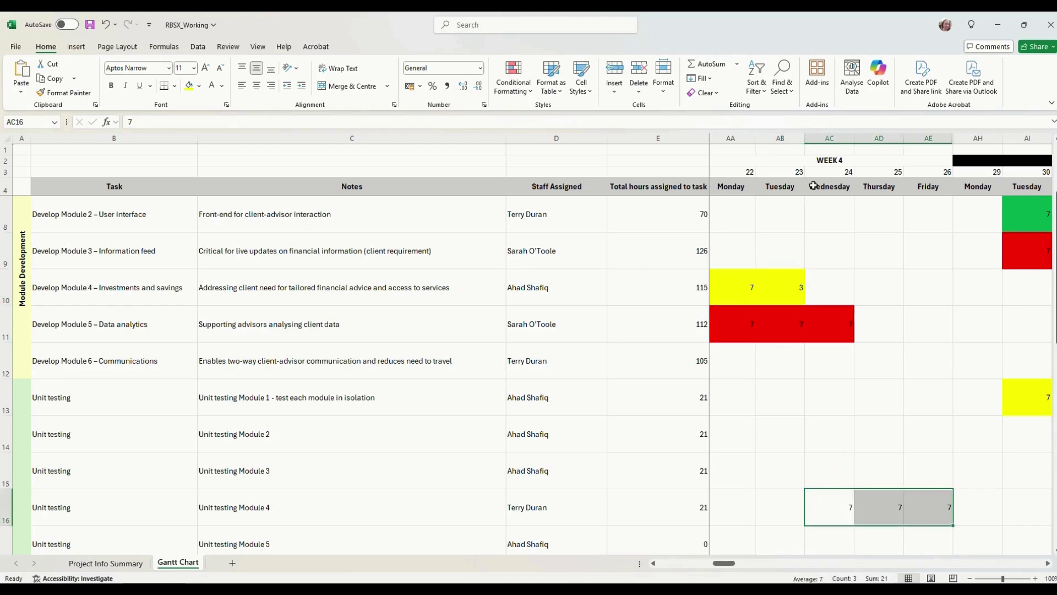
pyautogui.click(199, 86)
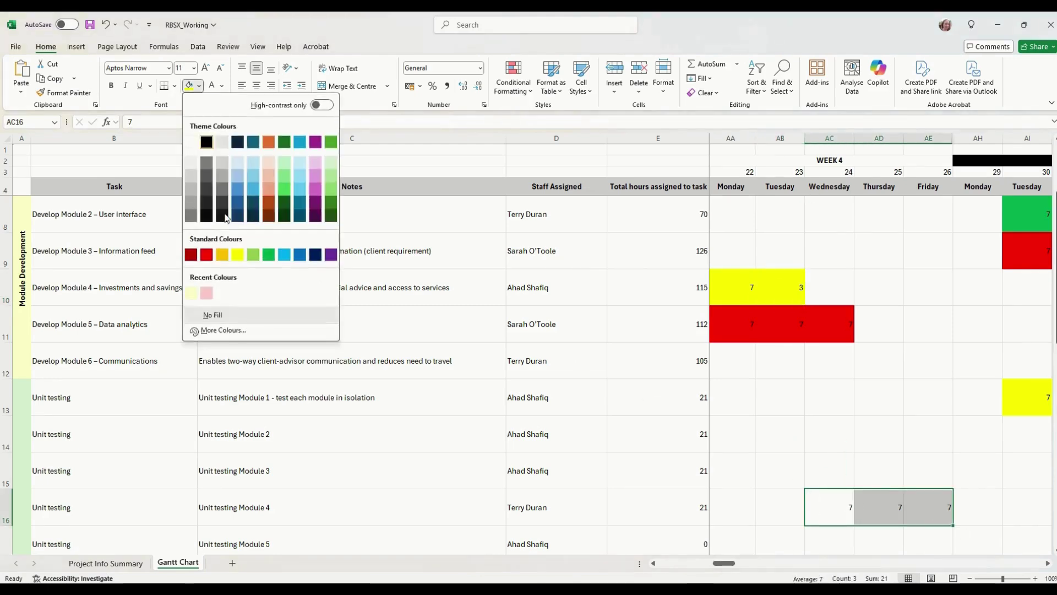
pyautogui.click(268, 254)
pyautogui.click(946, 484)
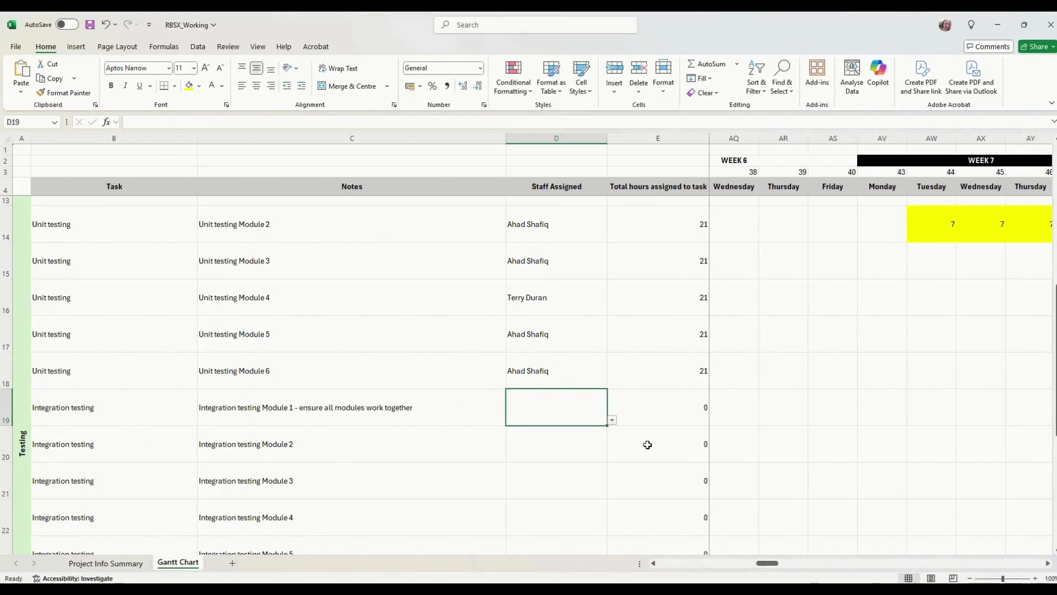
# - Assign the green-keyed Junior Software Engineer to Integration testing Module 1 (D19)
pyautogui.scroll(-1, 648, 444)
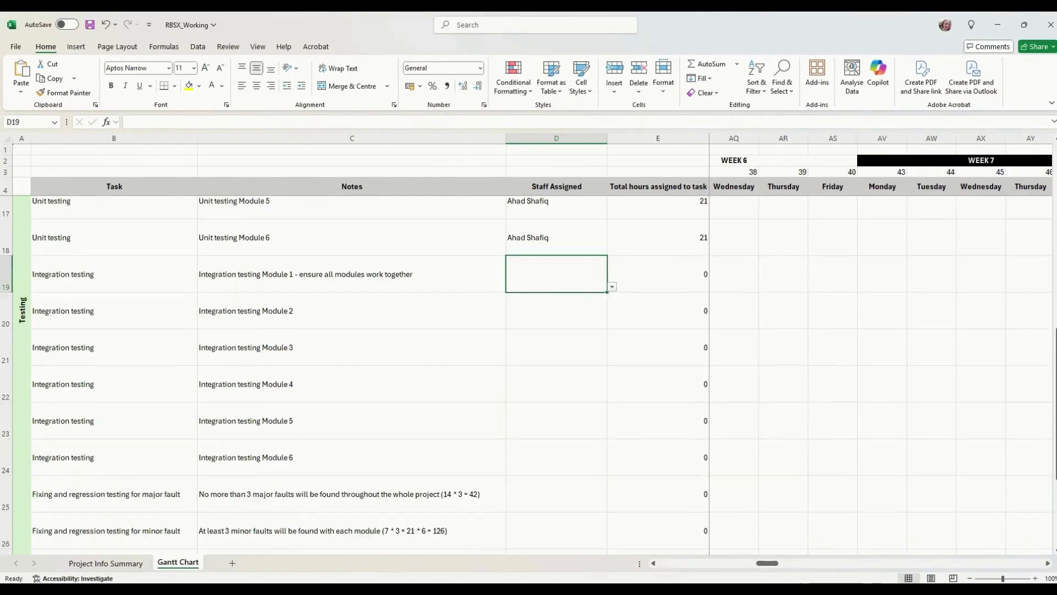
pyautogui.scroll(1, 992, 439)
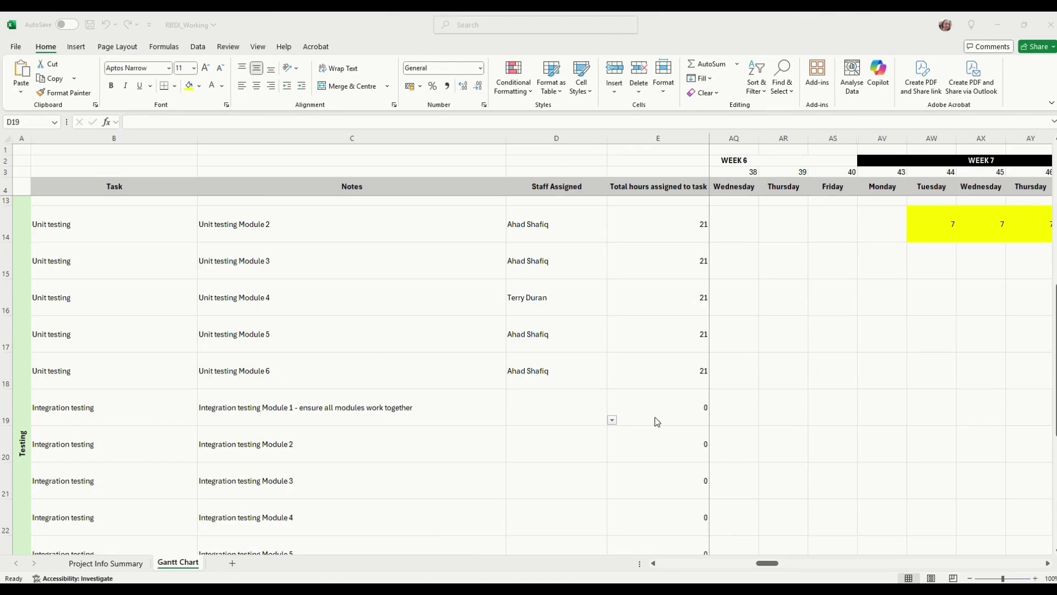
pyautogui.click(590, 412)
pyautogui.click(612, 420)
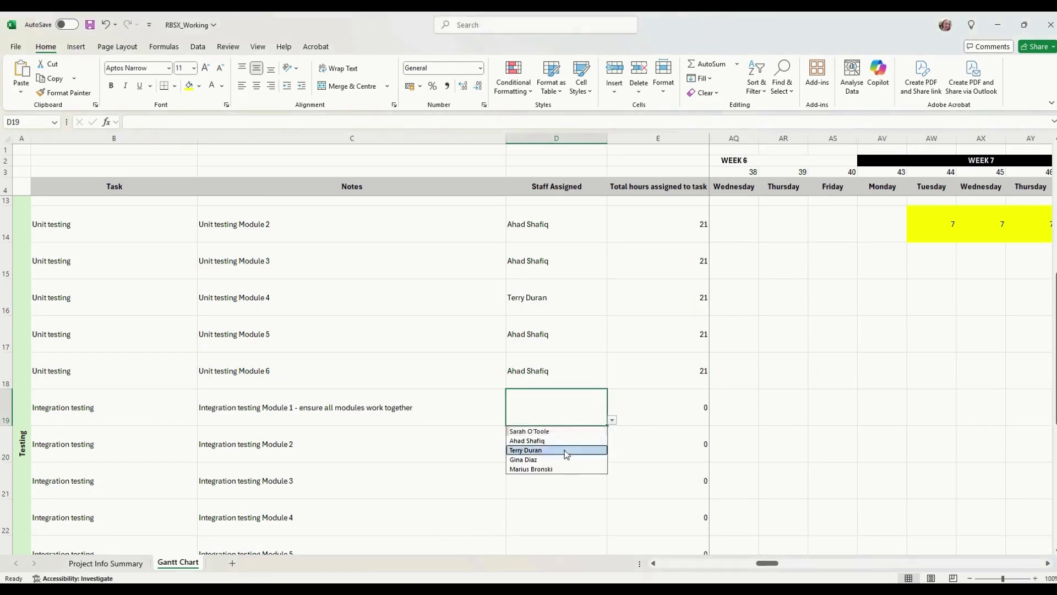
pyautogui.click(564, 450)
# - Assign the green-keyed Junior Software Engineer to Integration testing Modules 2 and 3, and open the staff choices for Module 4
pyautogui.scroll(-1, 572, 456)
pyautogui.click(558, 376)
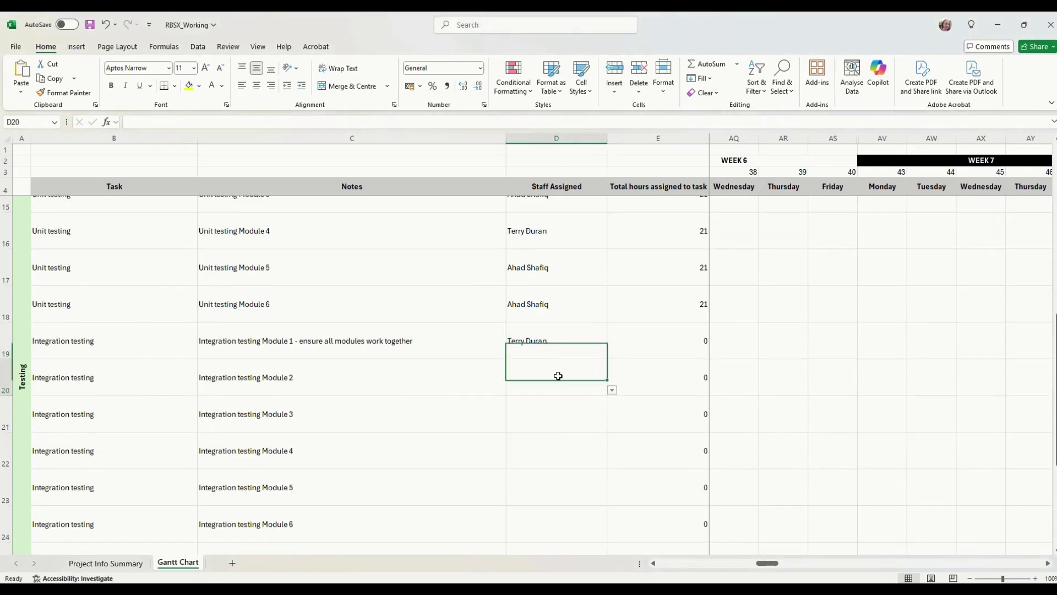
pyautogui.click(611, 390)
pyautogui.click(592, 425)
pyautogui.click(576, 413)
pyautogui.click(612, 428)
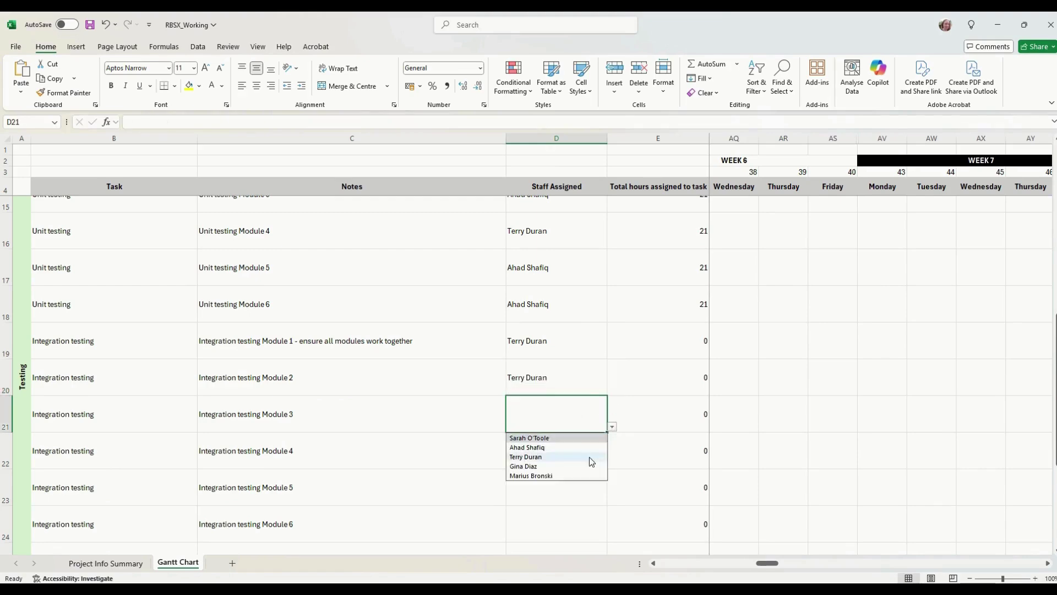
pyautogui.click(583, 459)
pyautogui.click(569, 441)
pyautogui.click(611, 464)
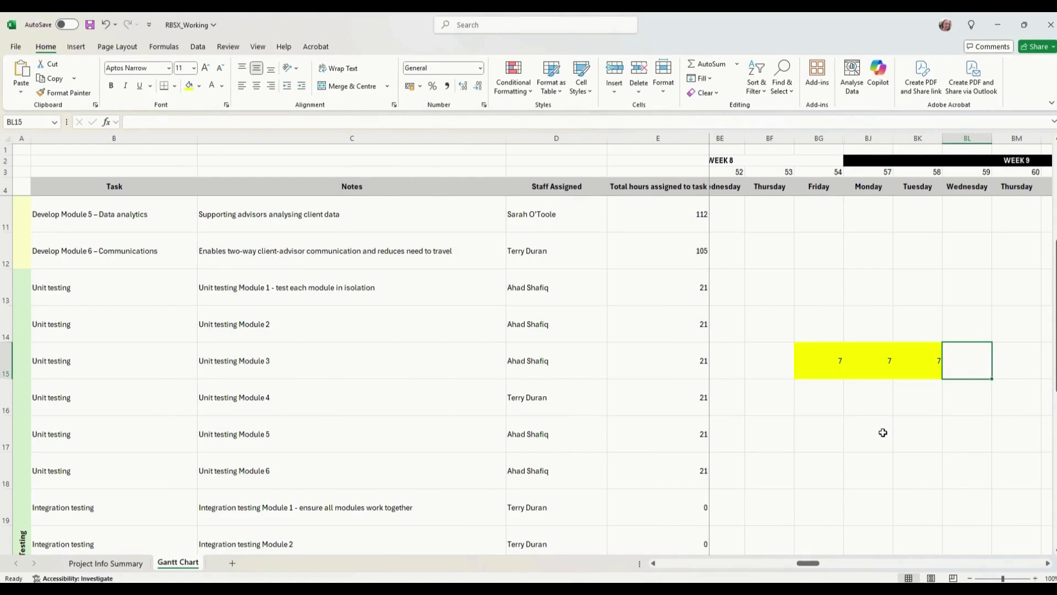
# - Follow Wednesday of Week 9 down through the Integration testing rows and return to the Module 1 row (BL19)
pyautogui.press('Down')
pyautogui.press('Down')
pyautogui.press('Down')
pyautogui.press('Down')
pyautogui.press('Down')
pyautogui.press('Down')
pyautogui.press('Down')
pyautogui.press('Down')
pyautogui.press('Down')
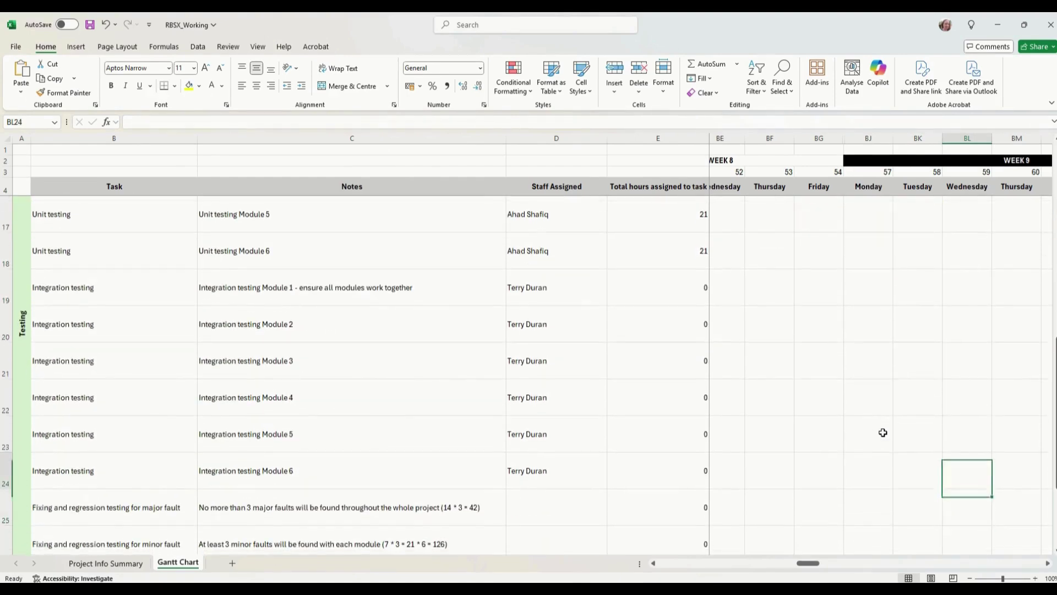
pyautogui.press('Up')
pyautogui.press('Up')
pyautogui.press('Up')
pyautogui.press('Up')
pyautogui.press('Up')
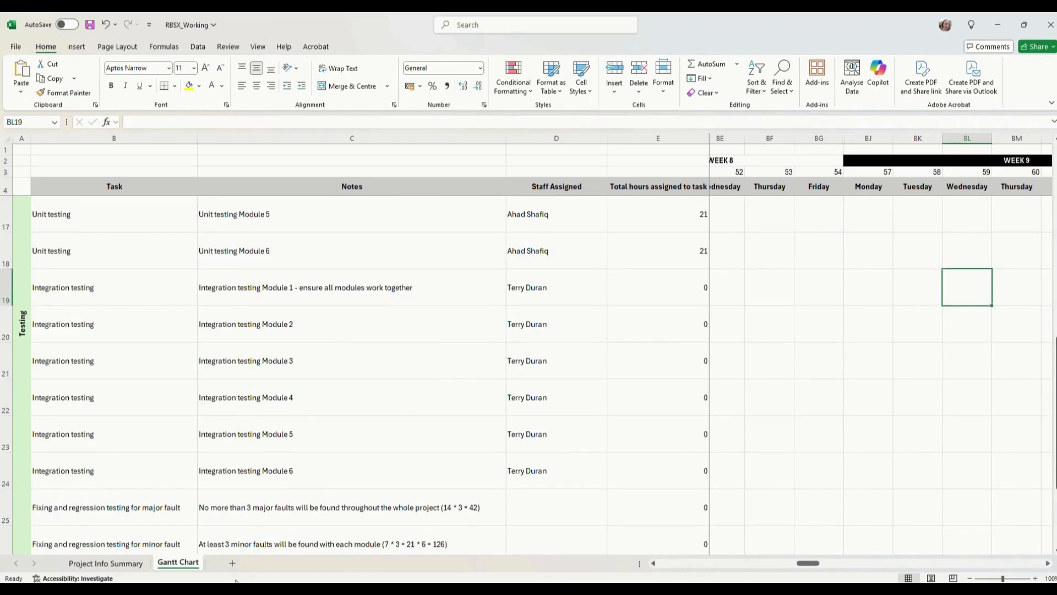
# - Check the integration testing estimate and enter 7 hours for Integration testing Module 1 on Wednesday and Thursday of Week 9 (BL19:BM19)
pyautogui.click(106, 562)
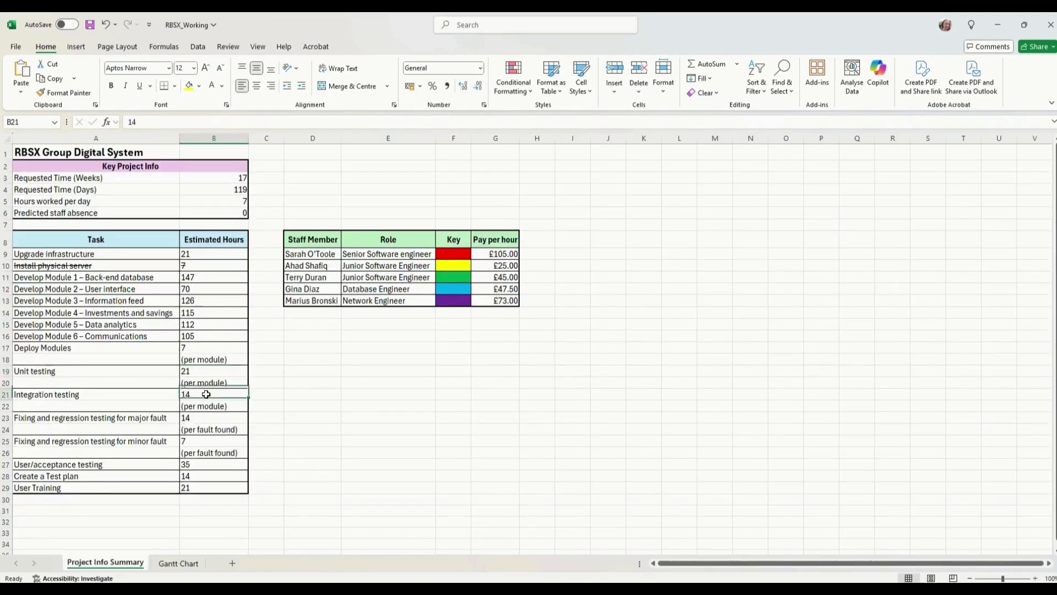
pyautogui.click(175, 563)
pyautogui.scroll(1, 858, 398)
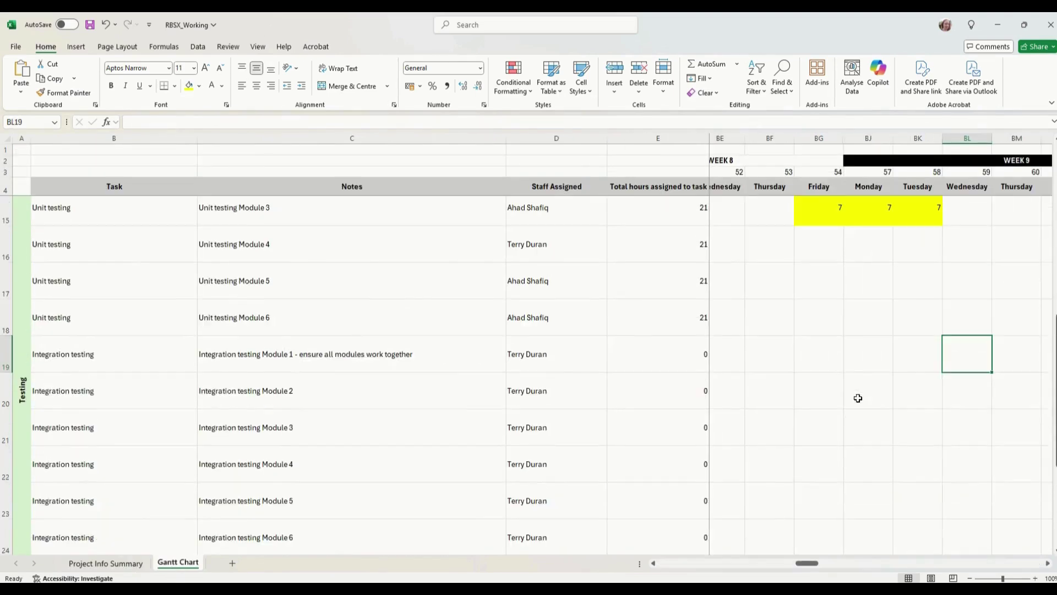
pyautogui.press('Right')
pyautogui.write('7')
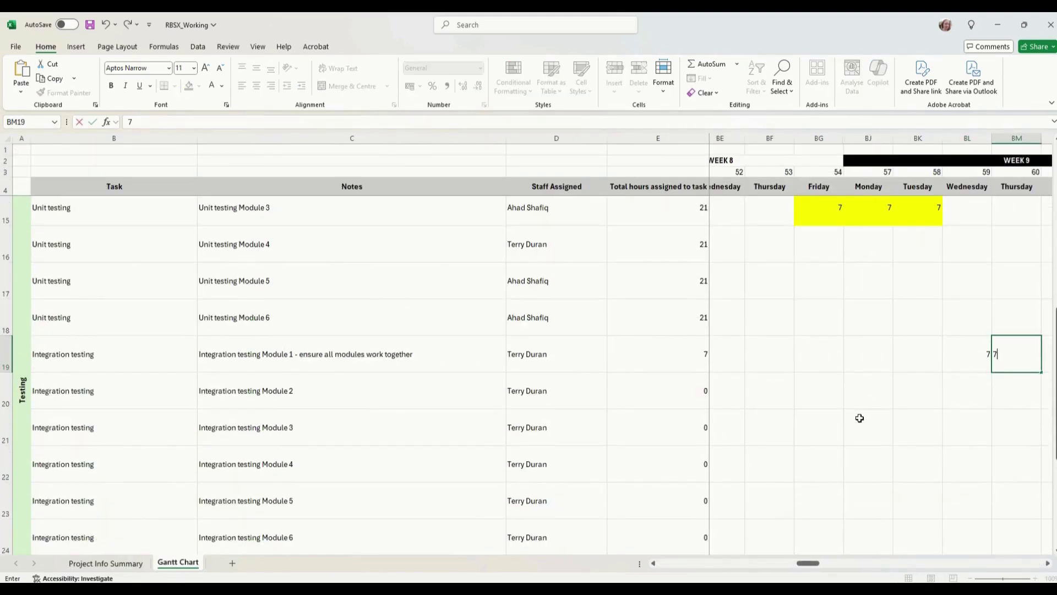
pyautogui.press('Tab')
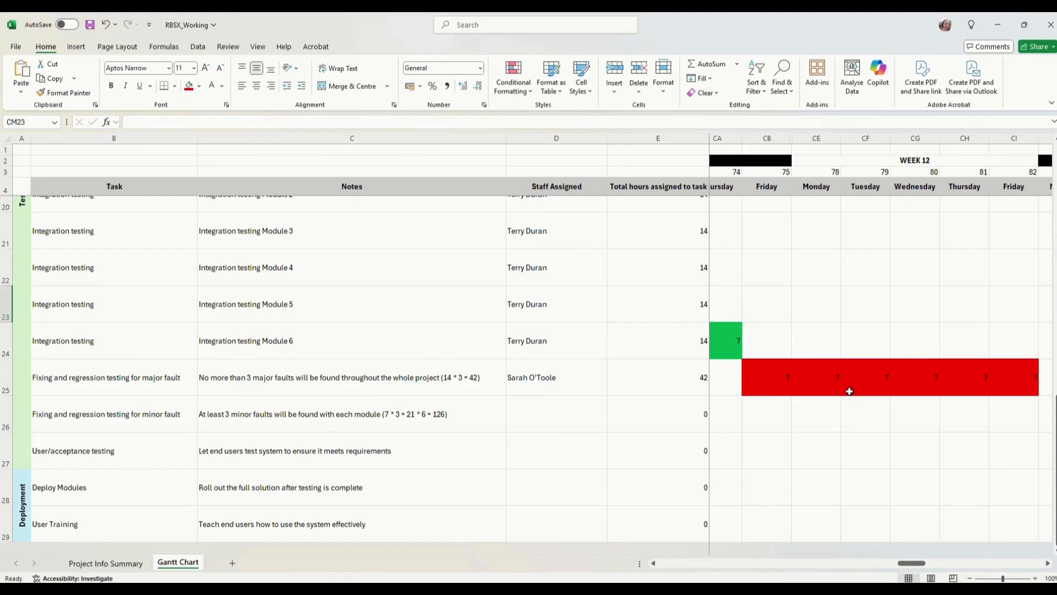
# - Review the major fault hours and assign the yellow-keyed Junior Software Engineer to fixing and regression testing for minor fault (D26)
pyautogui.moveTo(762, 382); pyautogui.dragTo(1029, 379)
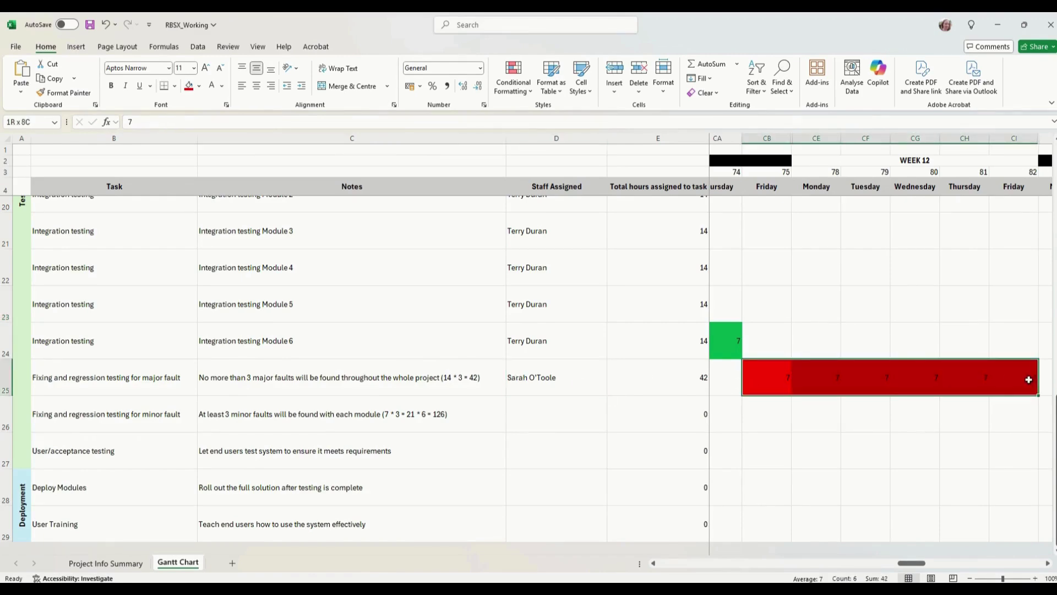
pyautogui.click(283, 427)
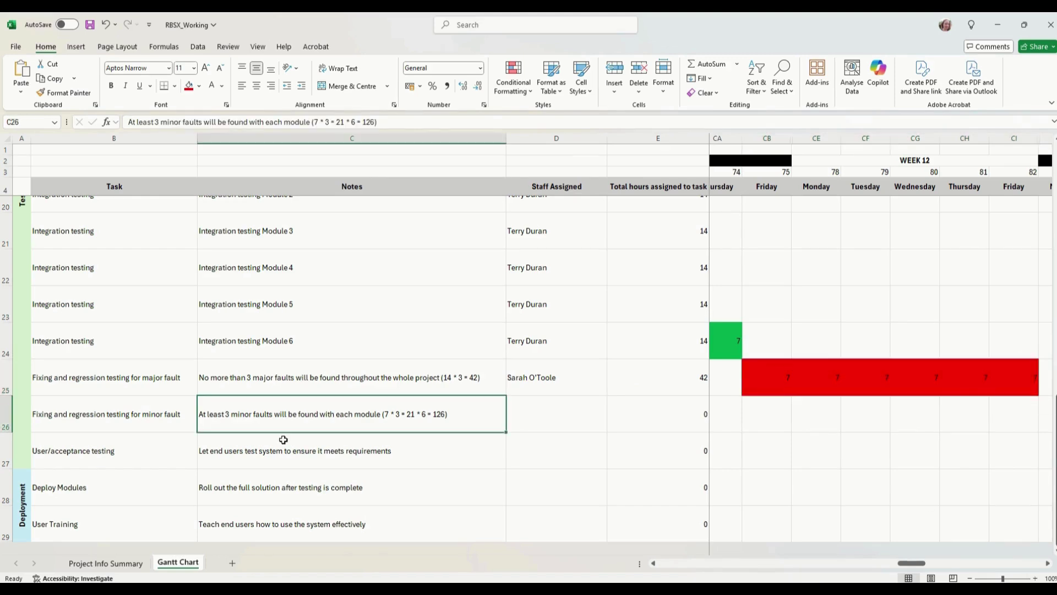
pyautogui.click(526, 429)
pyautogui.click(612, 427)
pyautogui.click(570, 449)
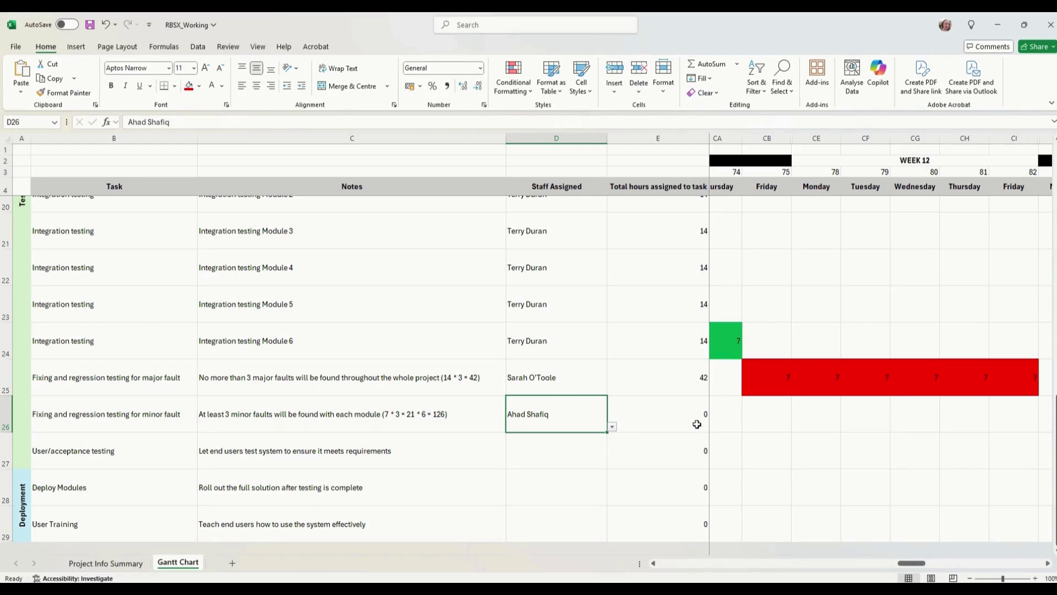
# - Check the minor fault hours calculation in C26 and find the workday after Integration testing Module 1 in row 26 (BN26)
pyautogui.click(771, 407)
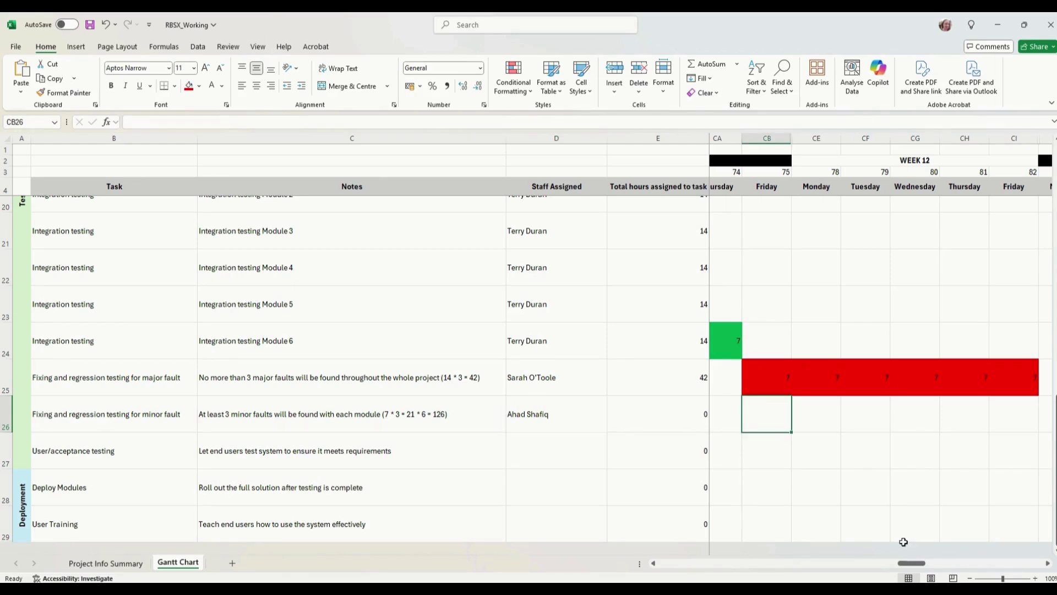
pyautogui.scroll(1, 627, 463)
pyautogui.doubleClick(436, 447)
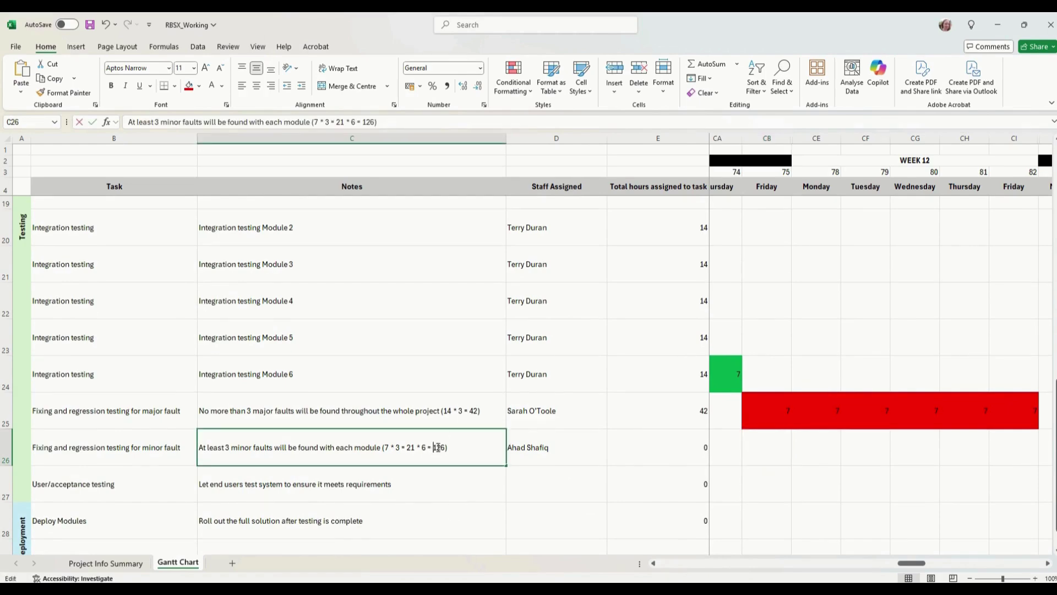
pyautogui.click(914, 485)
pyautogui.moveTo(911, 563); pyautogui.dragTo(856, 566)
pyautogui.scroll(1, 828, 482)
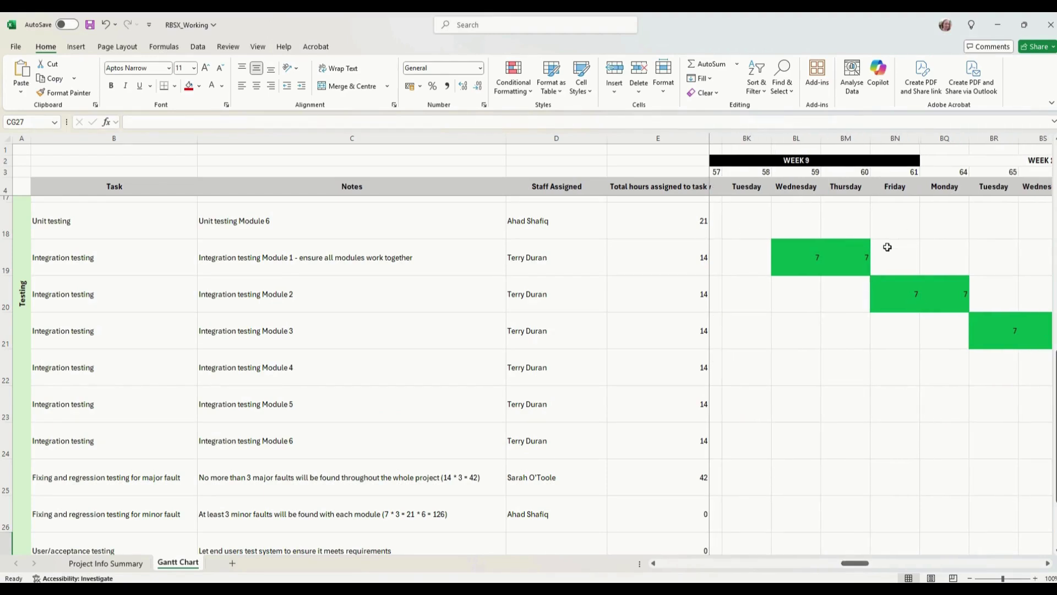
pyautogui.click(890, 515)
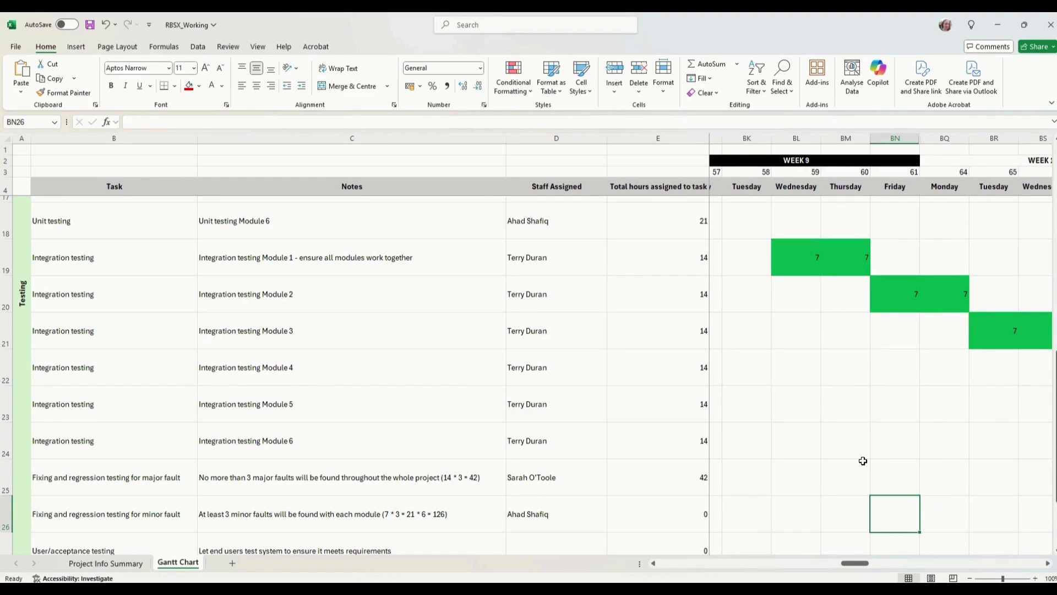
# - Assign the green-keyed Junior Software Engineer to User/acceptance testing (D27)
pyautogui.scroll(-1, 891, 480)
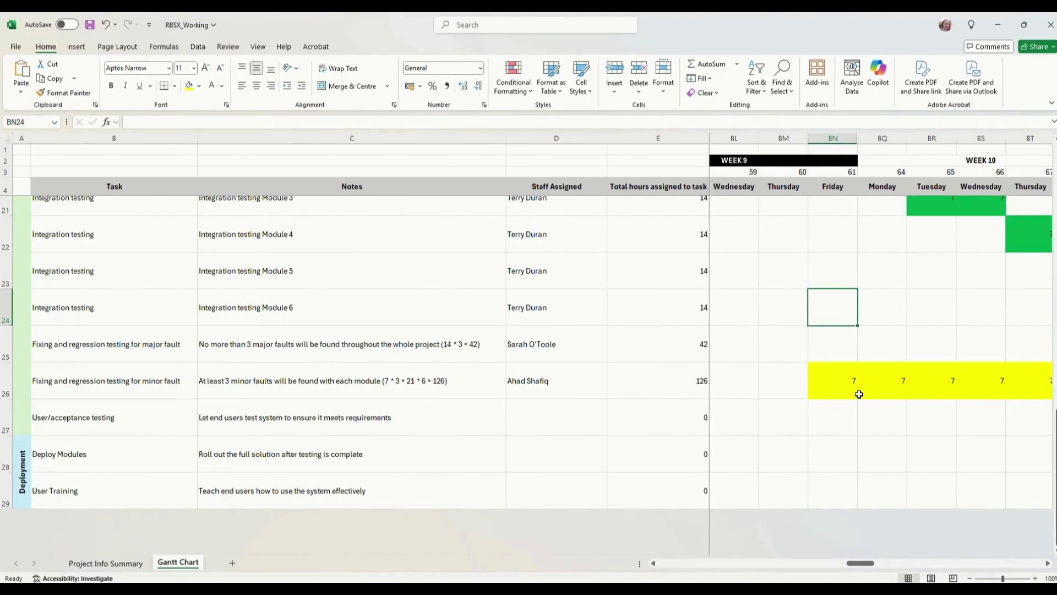
pyautogui.click(584, 416)
pyautogui.click(613, 431)
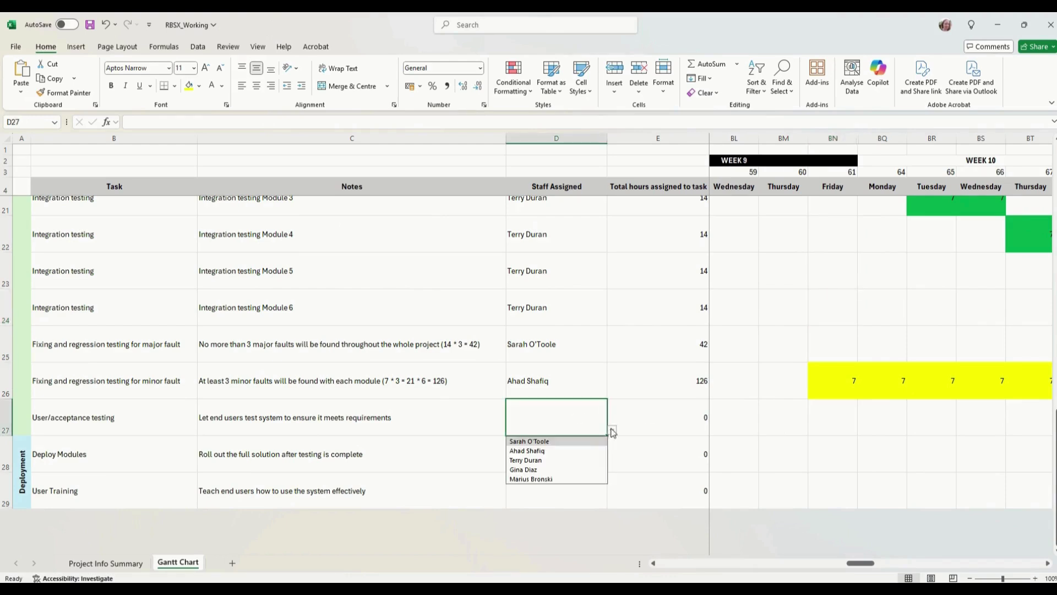
pyautogui.click(569, 460)
# - Find the last minor fault fixing day in Week 13 and assign the yellow-keyed Junior Software Engineer to Deploy Modules (D28)
pyautogui.click(583, 453)
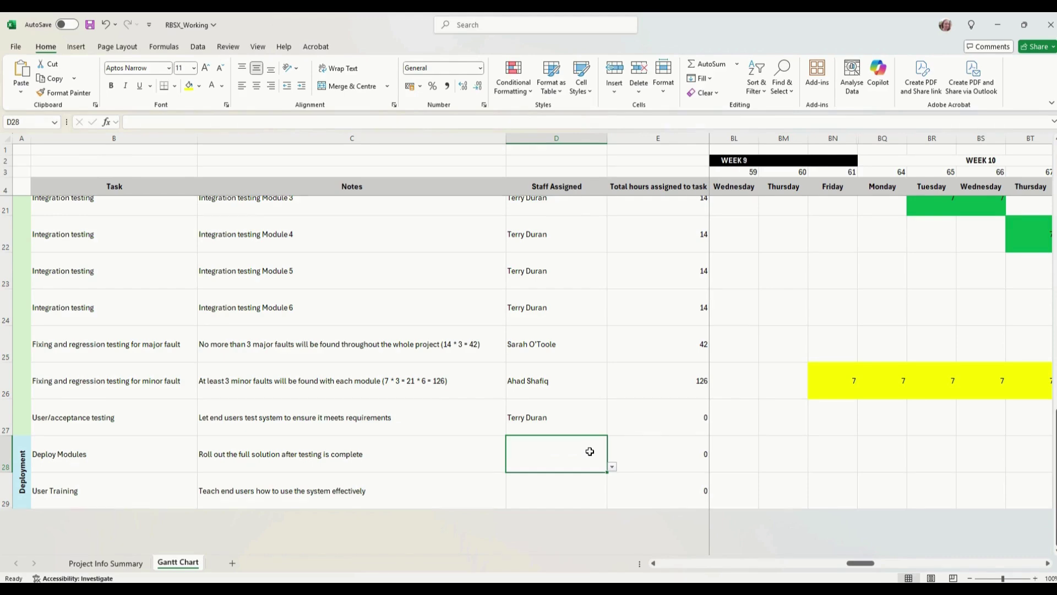
pyautogui.hscroll(6, 868, 359)
pyautogui.click(868, 358)
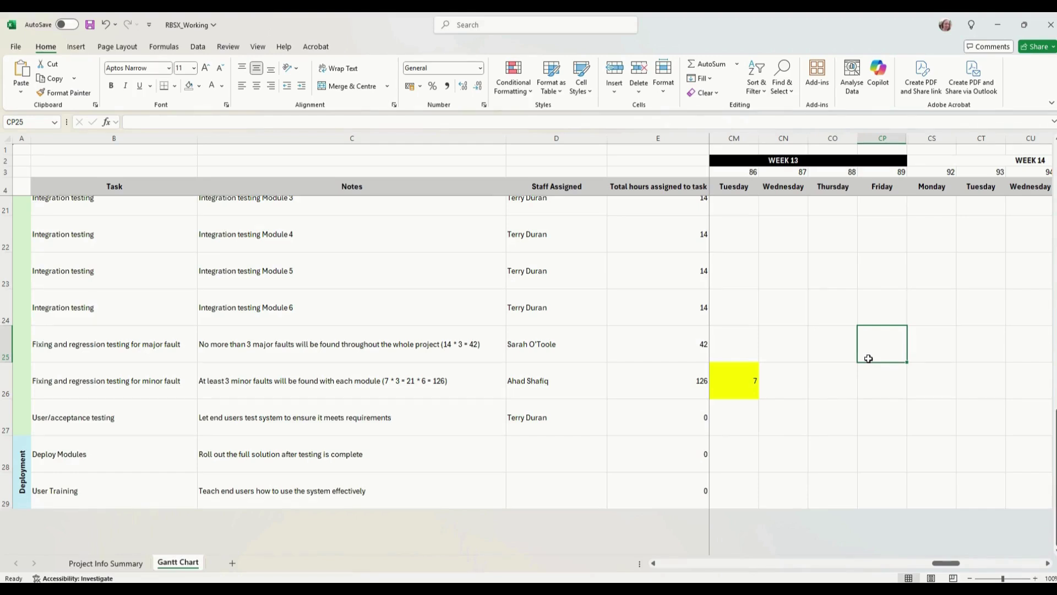
pyautogui.click(556, 453)
pyautogui.click(612, 466)
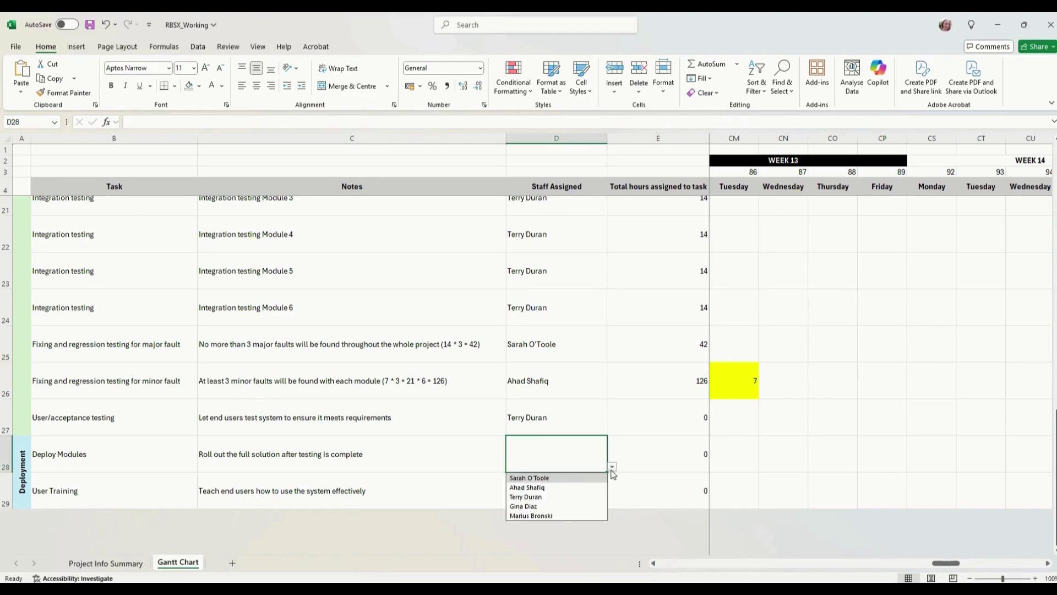
pyautogui.click(567, 486)
pyautogui.click(720, 456)
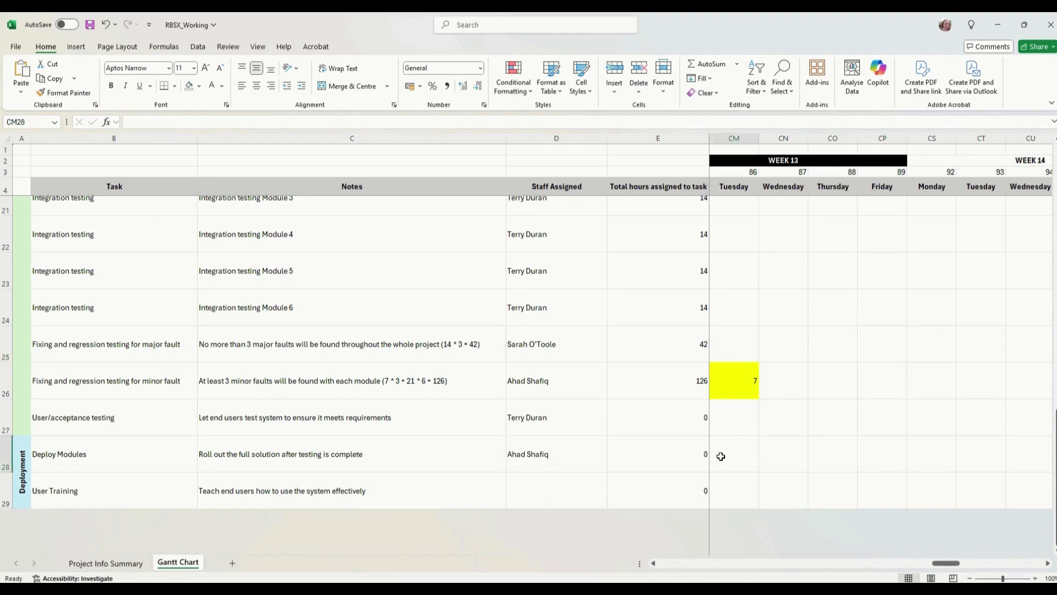
# - Check the Deploy Modules estimate in the project summary and add the calculation "(7 * 6 = 42)" to its note in C28
pyautogui.click(112, 563)
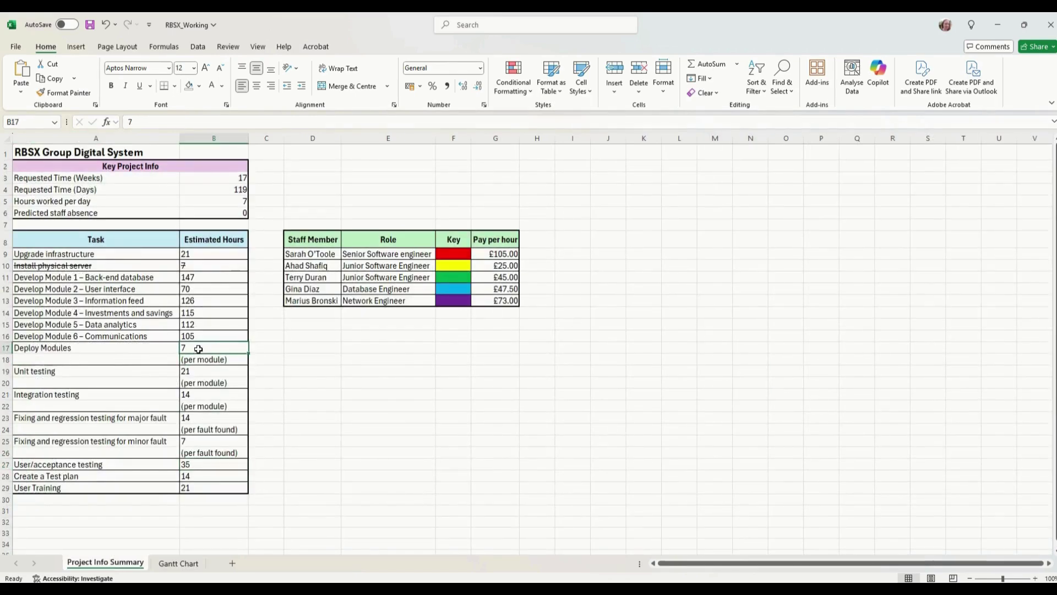
pyautogui.click(178, 562)
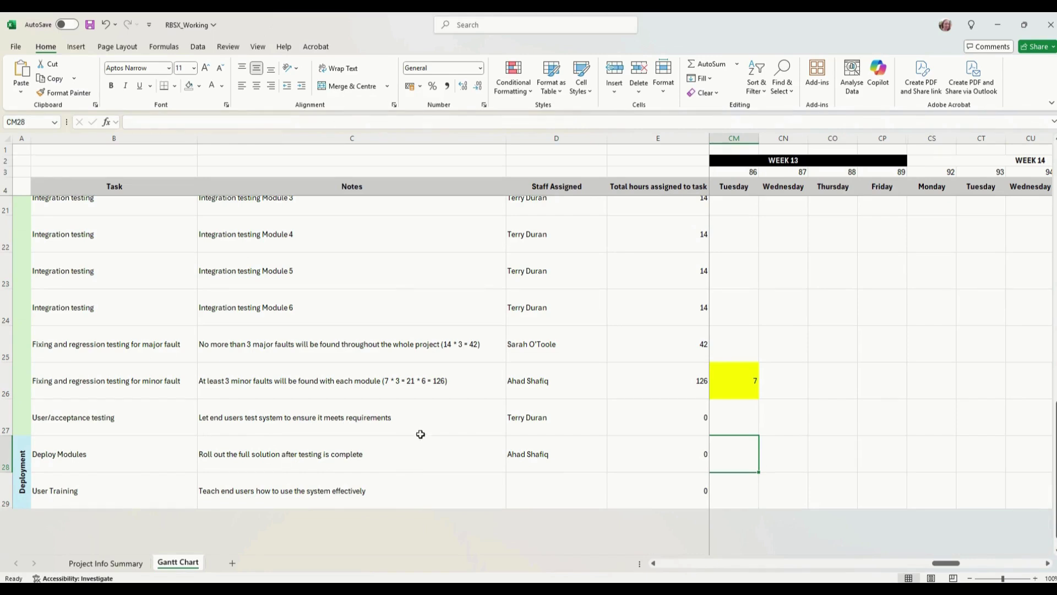
pyautogui.doubleClick(410, 450)
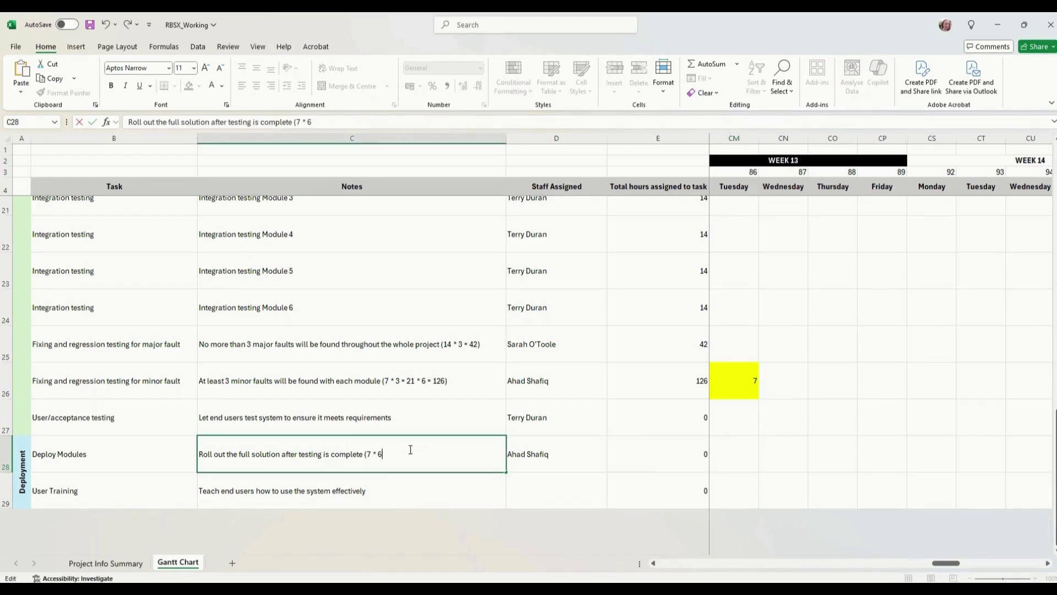
pyautogui.press('BackSpace')
pyautogui.click(106, 563)
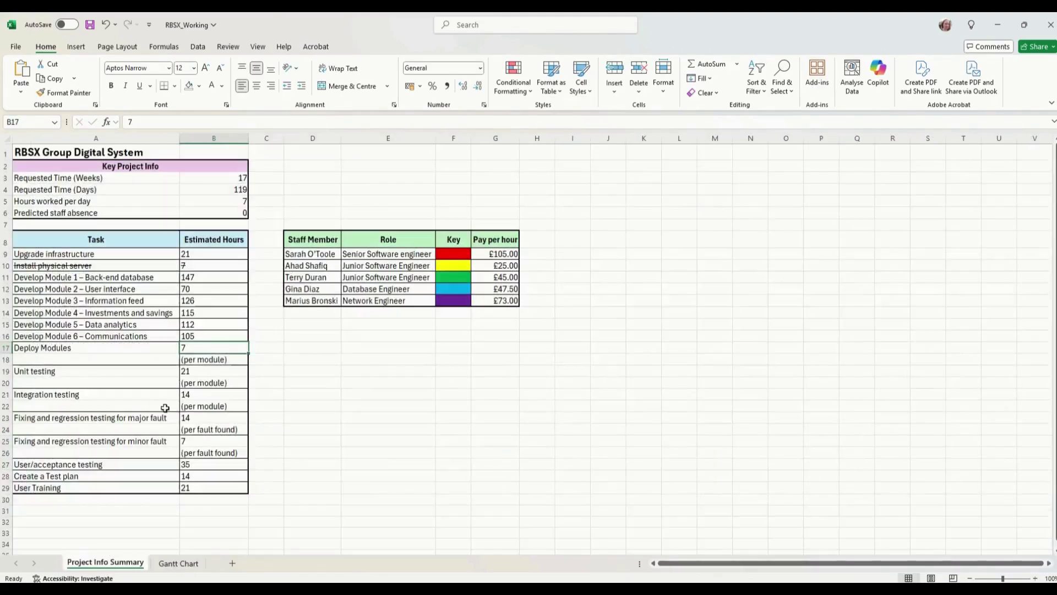
pyautogui.click(178, 562)
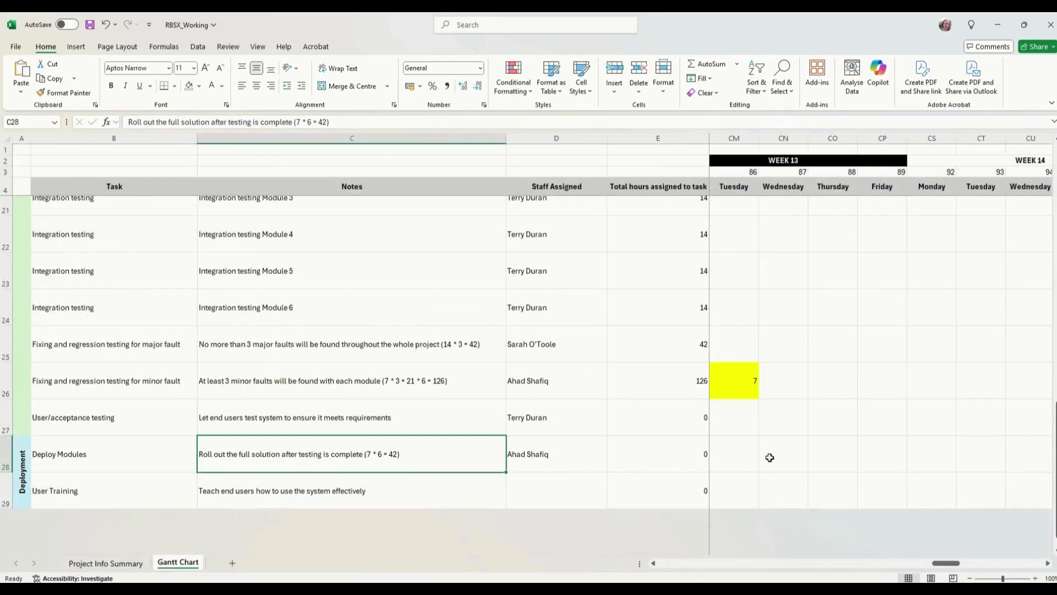
# - Schedule 7 hours per weekday for Deploy Modules from Week 13 Wednesday to Week 14 Wednesday (CN28:CU28) and fill the cells yellow
pyautogui.click(800, 460)
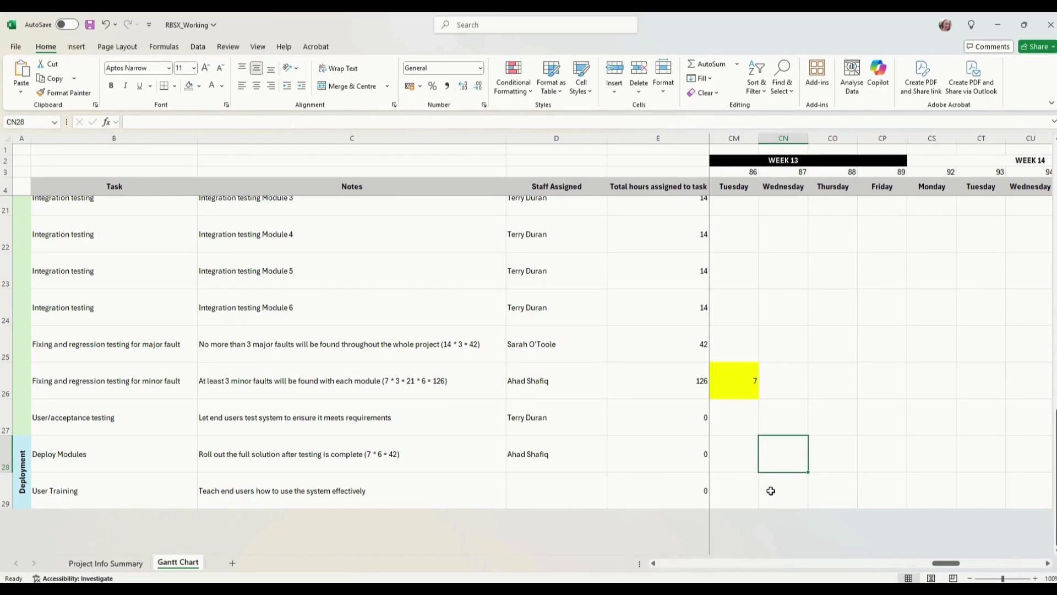
pyautogui.write('7')
pyautogui.press('Tab')
pyautogui.write('7')
pyautogui.press('Tab')
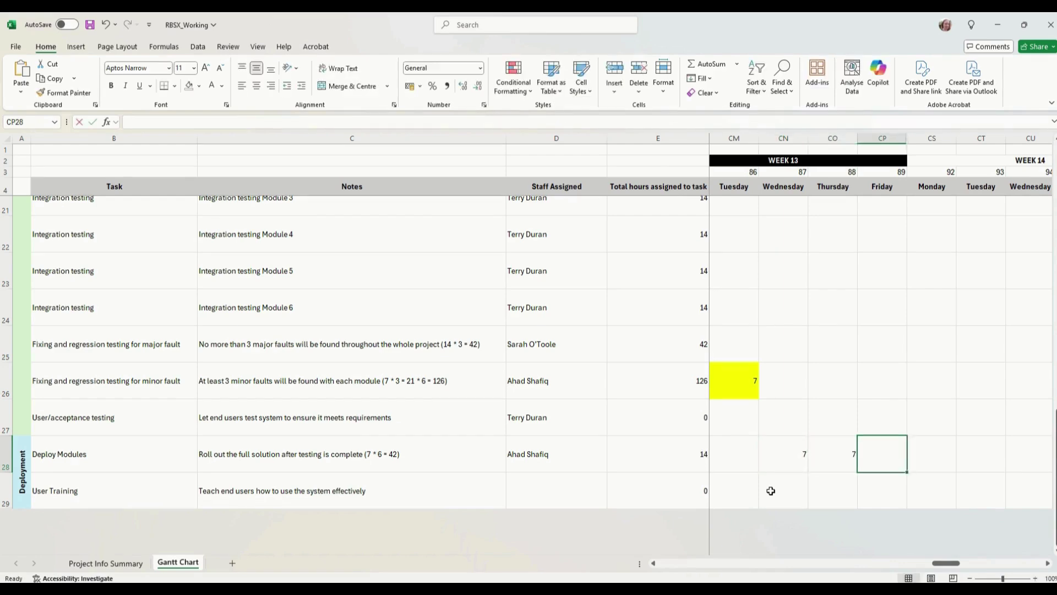
pyautogui.write('7\t7\t7')
pyautogui.press('Tab')
pyautogui.write('7')
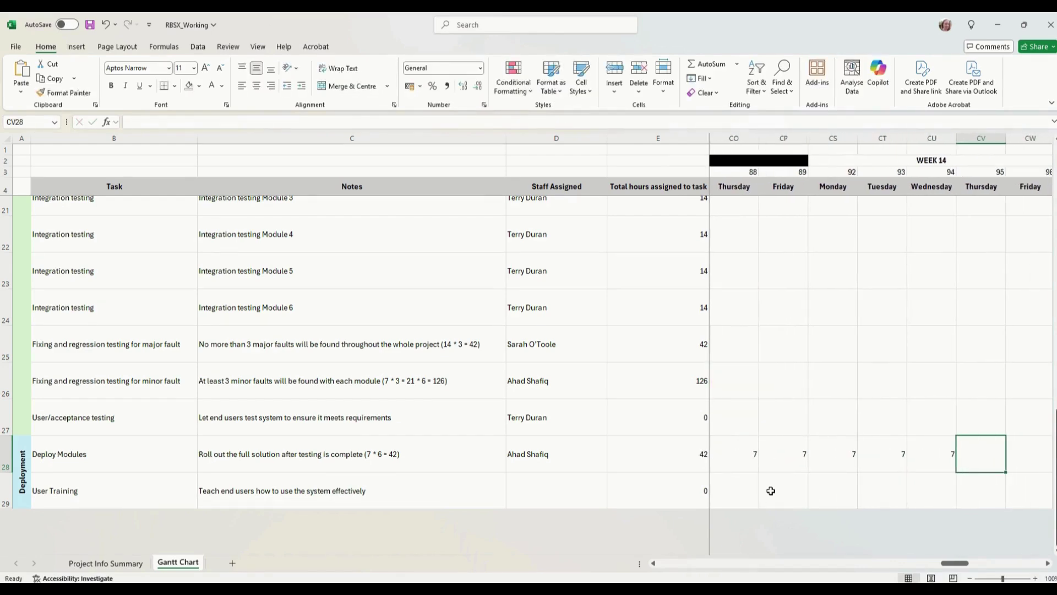
pyautogui.hotkey('ctrl', 'Return')
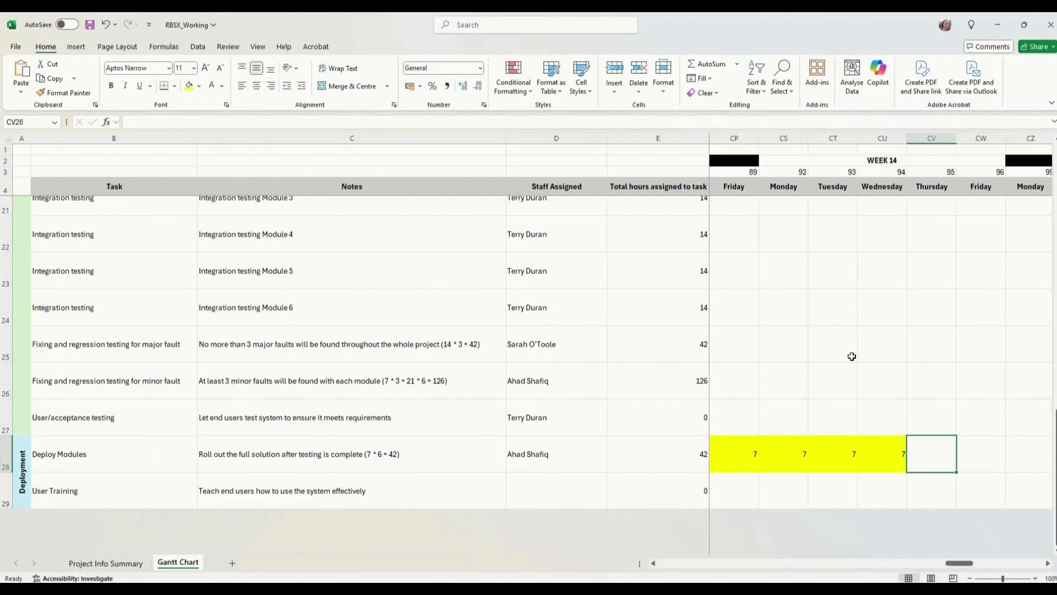
# - Schedule 7 hours per weekday for User/acceptance testing from Week 14 Thursday to Week 15 Wednesday (CV27:DB27) and fill the cells green
pyautogui.press('Up')
pyautogui.press('Right')
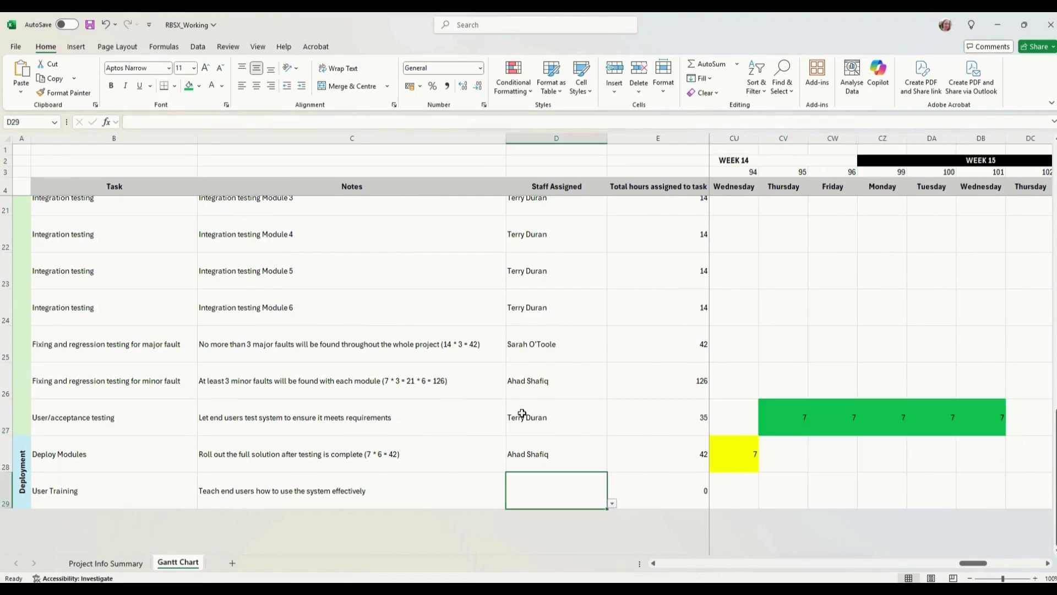
# - Assign the green-keyed Junior Software Engineer, as used for User/acceptance testing, to User Training (D29)
pyautogui.click(522, 414)
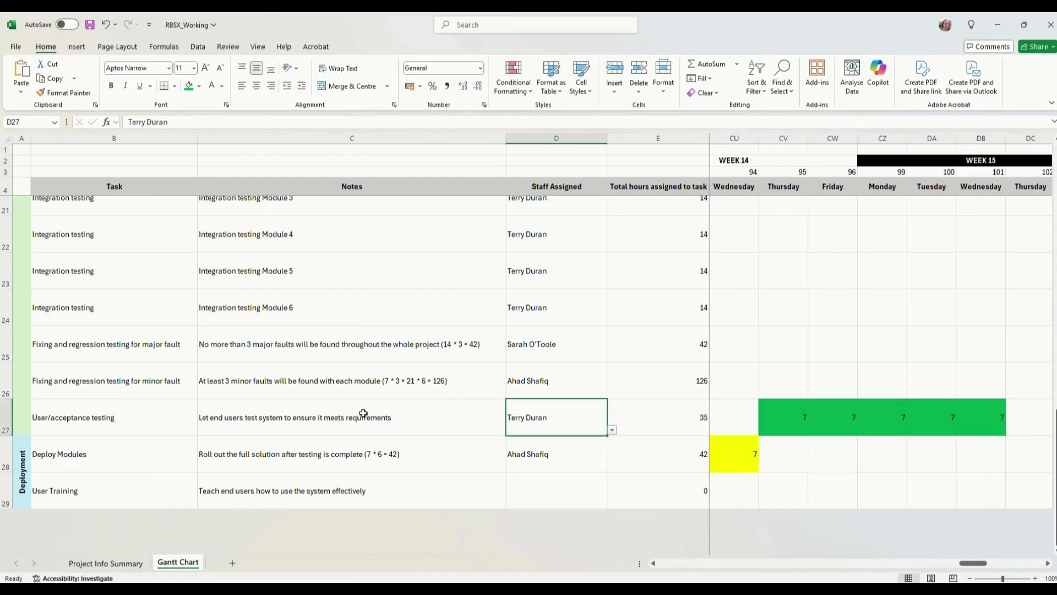
pyautogui.click(588, 499)
pyautogui.click(612, 503)
pyautogui.click(562, 534)
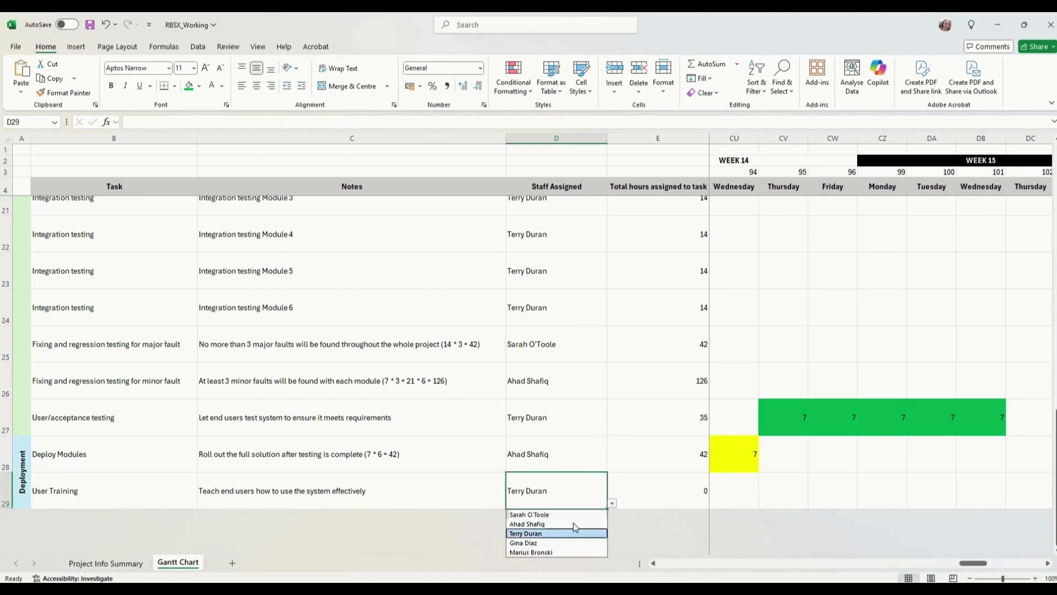
pyautogui.click(629, 481)
# - Check the User Training estimate in the project summary and schedule 7 hours per weekday in DC29:DG29, filled green
pyautogui.click(131, 565)
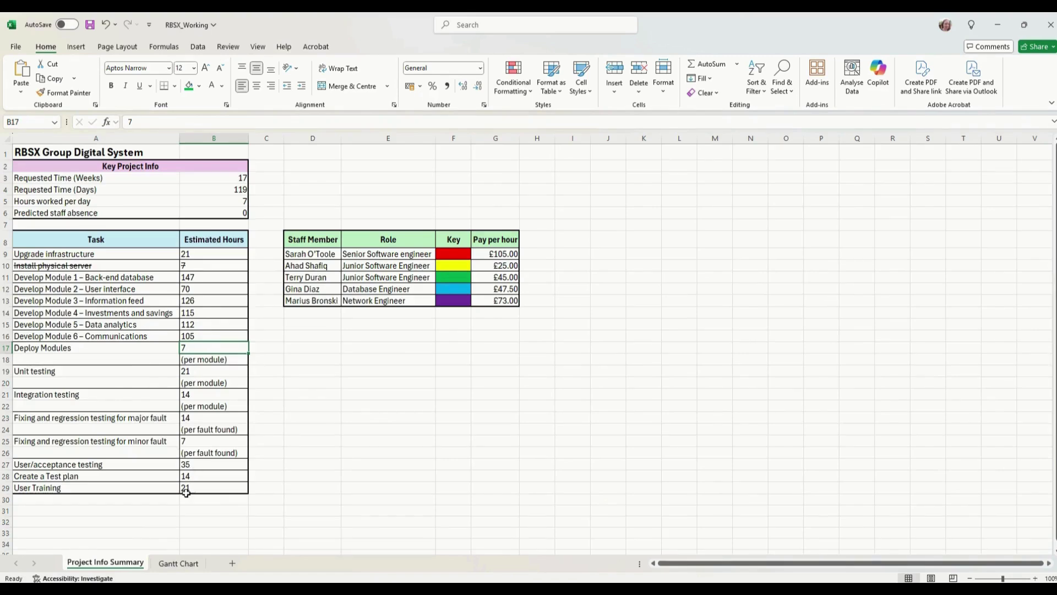
pyautogui.click(171, 563)
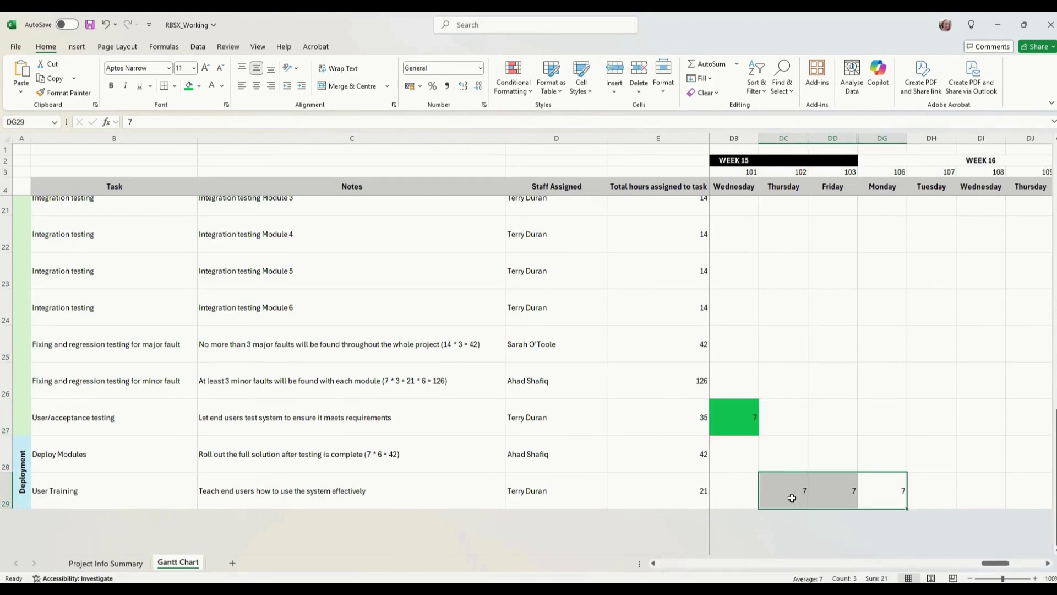
pyautogui.click(188, 85)
pyautogui.click(896, 357)
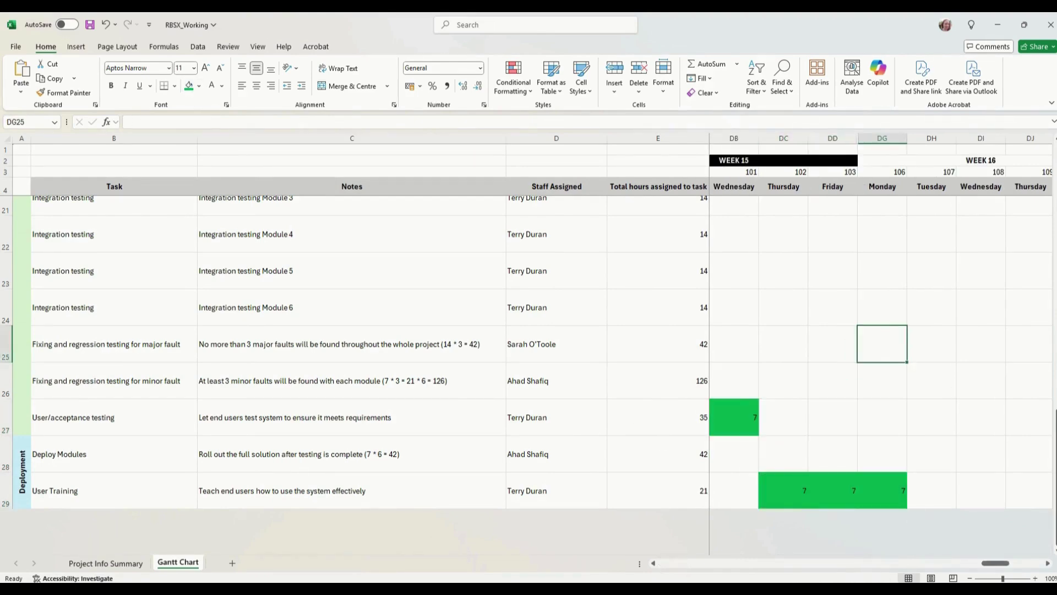
# - Narrow the Task, Notes and Total hours columns and review the schedule from Week 17 back to Week 1
pyautogui.hscroll(-2, 881, 352)
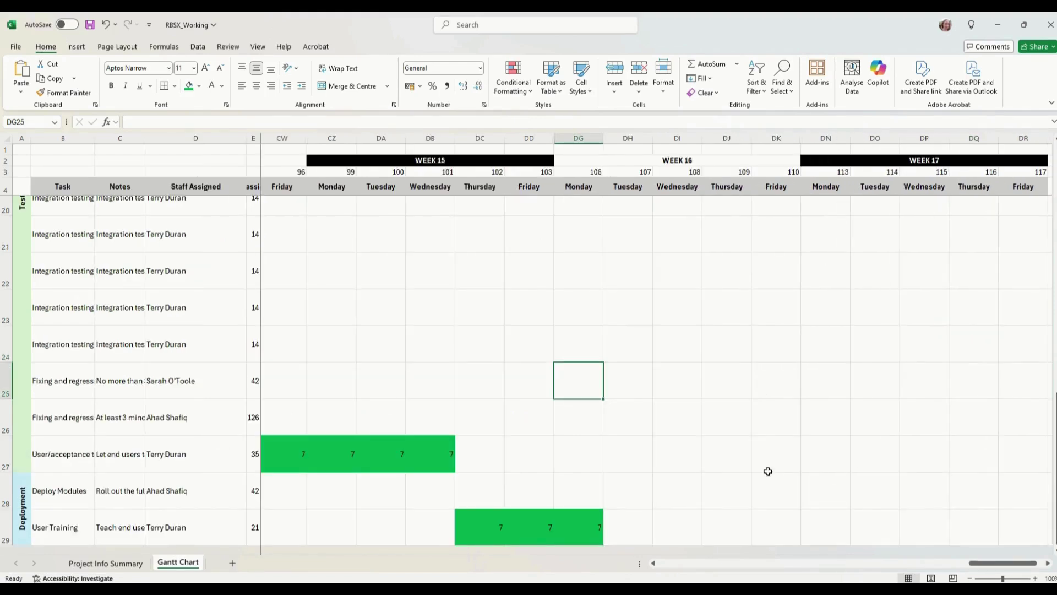
pyautogui.hscroll(1, 765, 234)
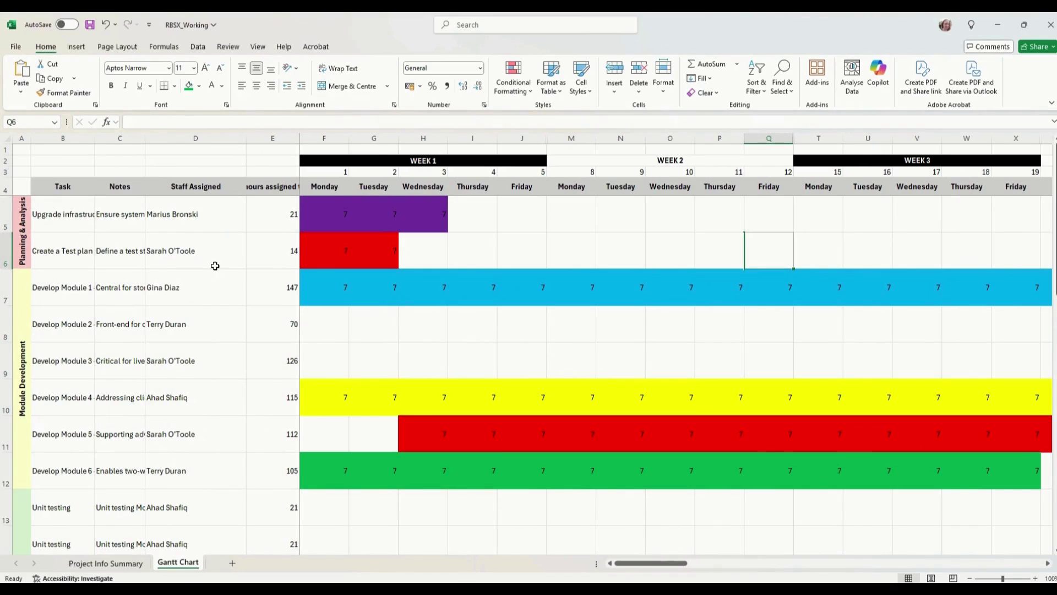
# - Set the Gantt Chart sheet's page orientation to landscape and open the margin presets
pyautogui.click(126, 50)
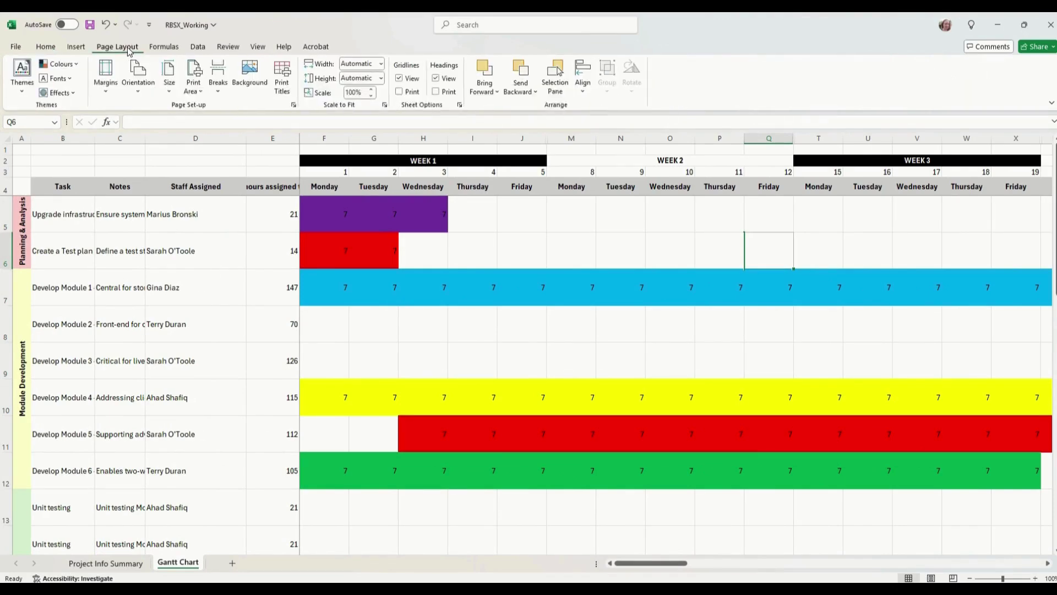
pyautogui.click(142, 83)
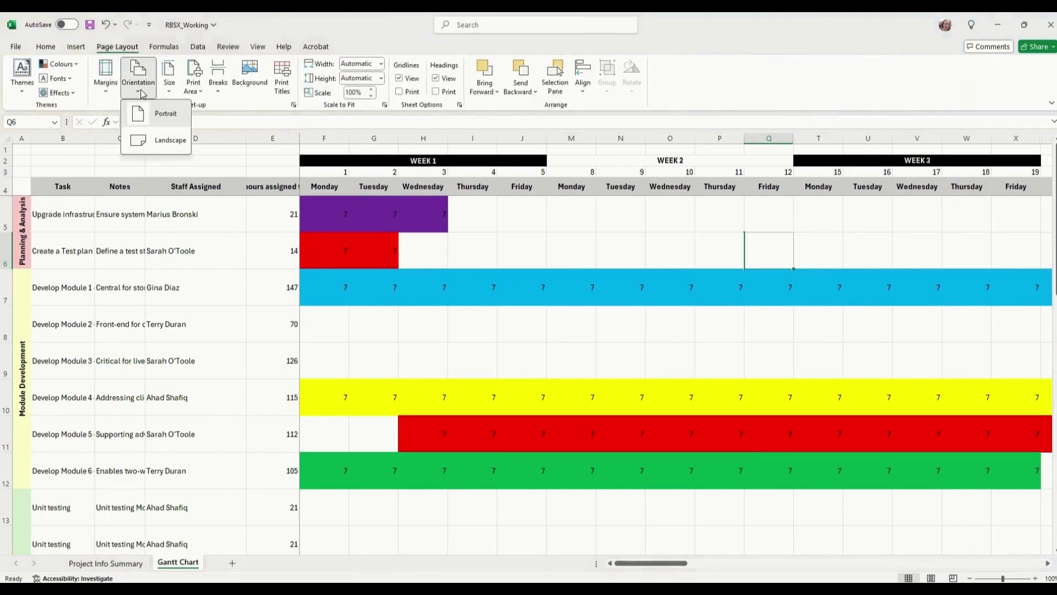
pyautogui.click(150, 141)
pyautogui.click(102, 80)
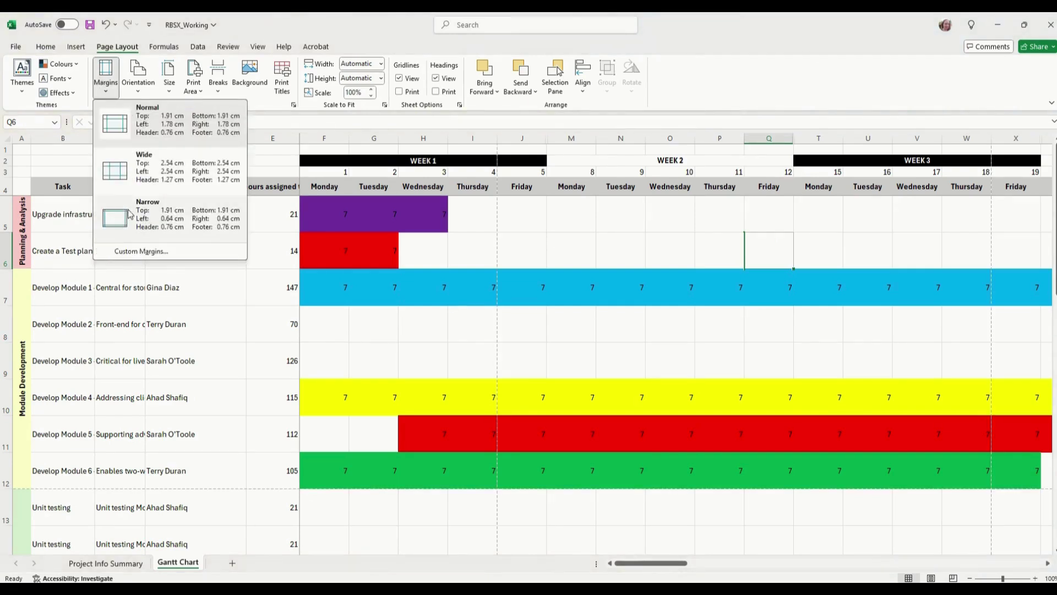